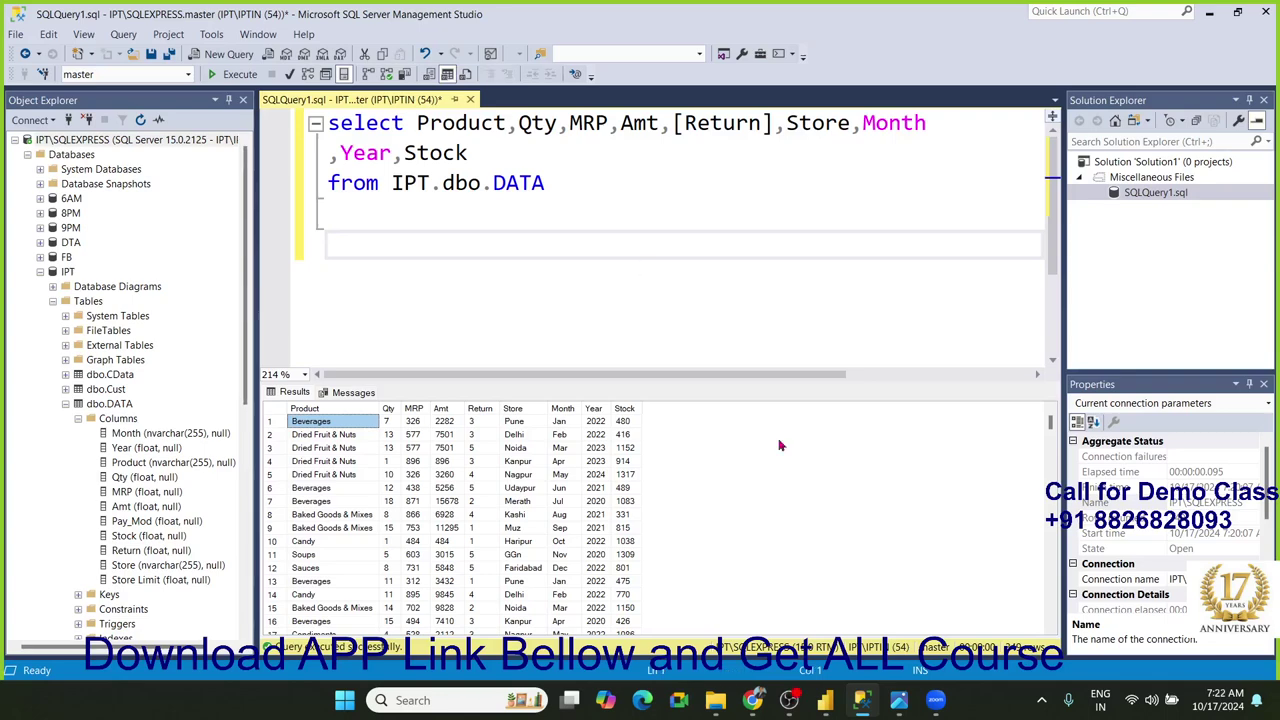
# - Compare the imported Data table's Product column with the SELECT query's column list
pyautogui.click(825, 700)
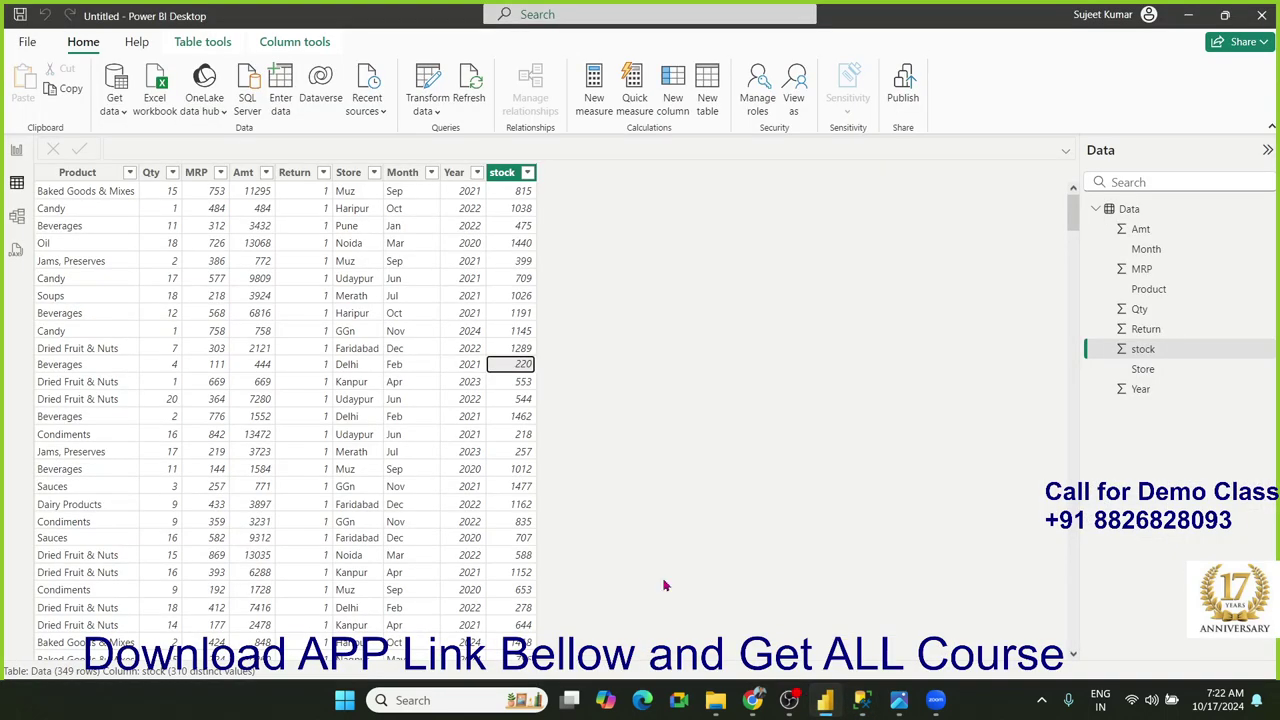
pyautogui.click(70, 211)
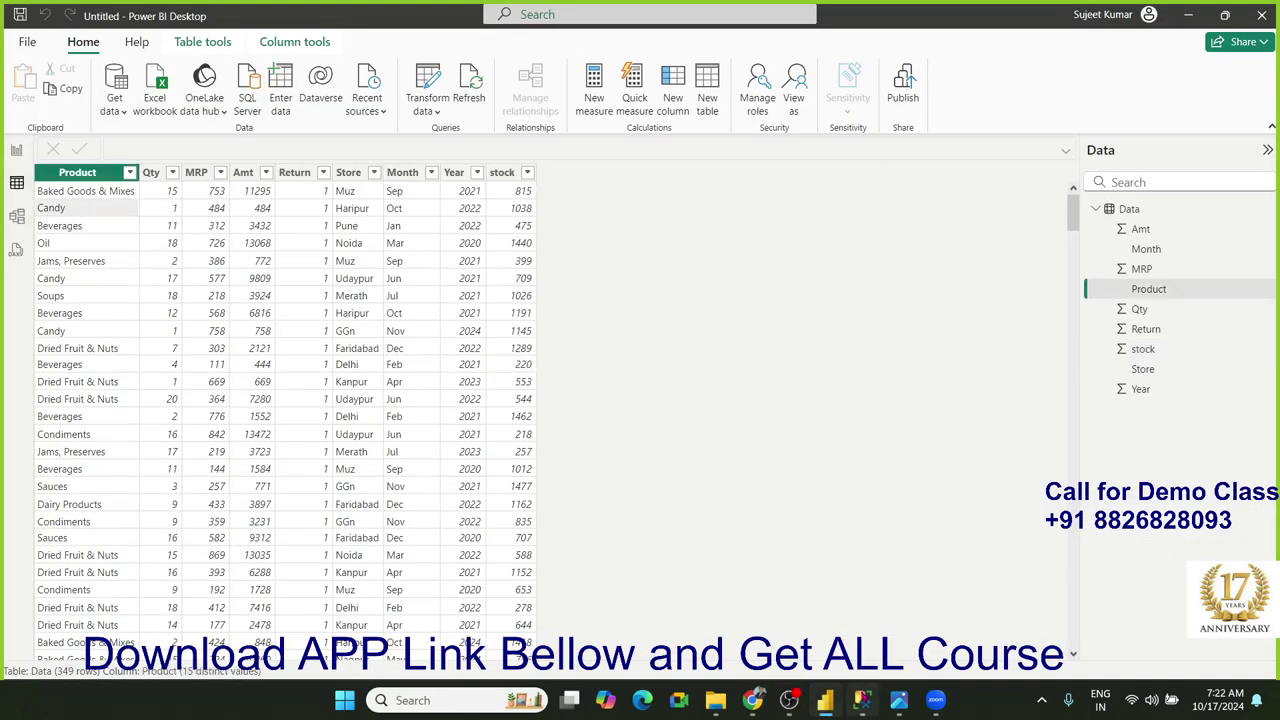
pyautogui.click(861, 700)
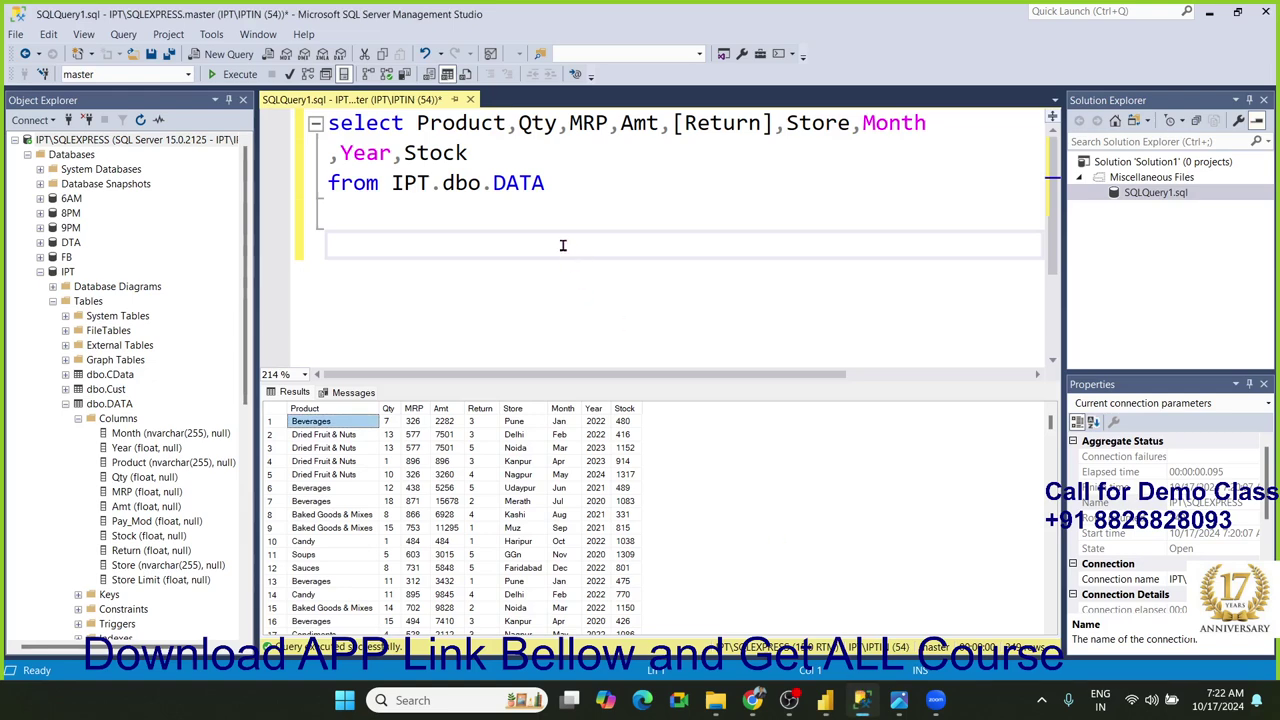
pyautogui.moveTo(560, 200); pyautogui.dragTo(318, 122)
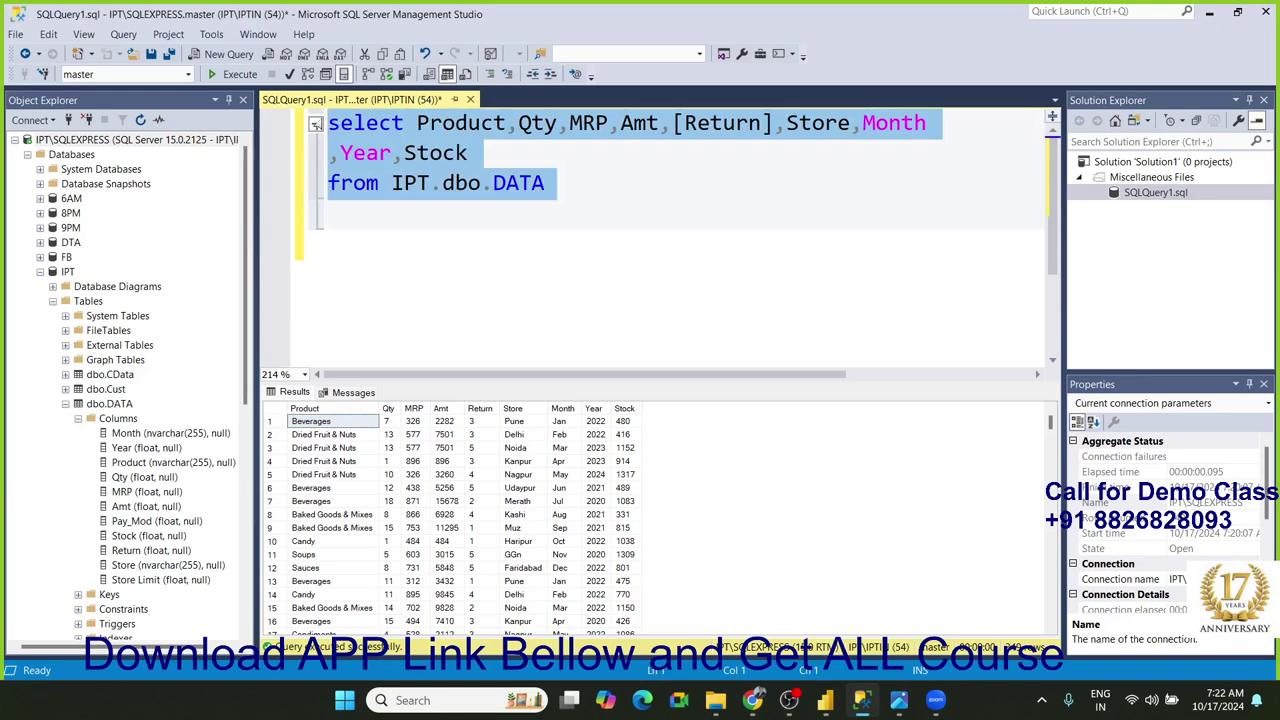
pyautogui.click(432, 243)
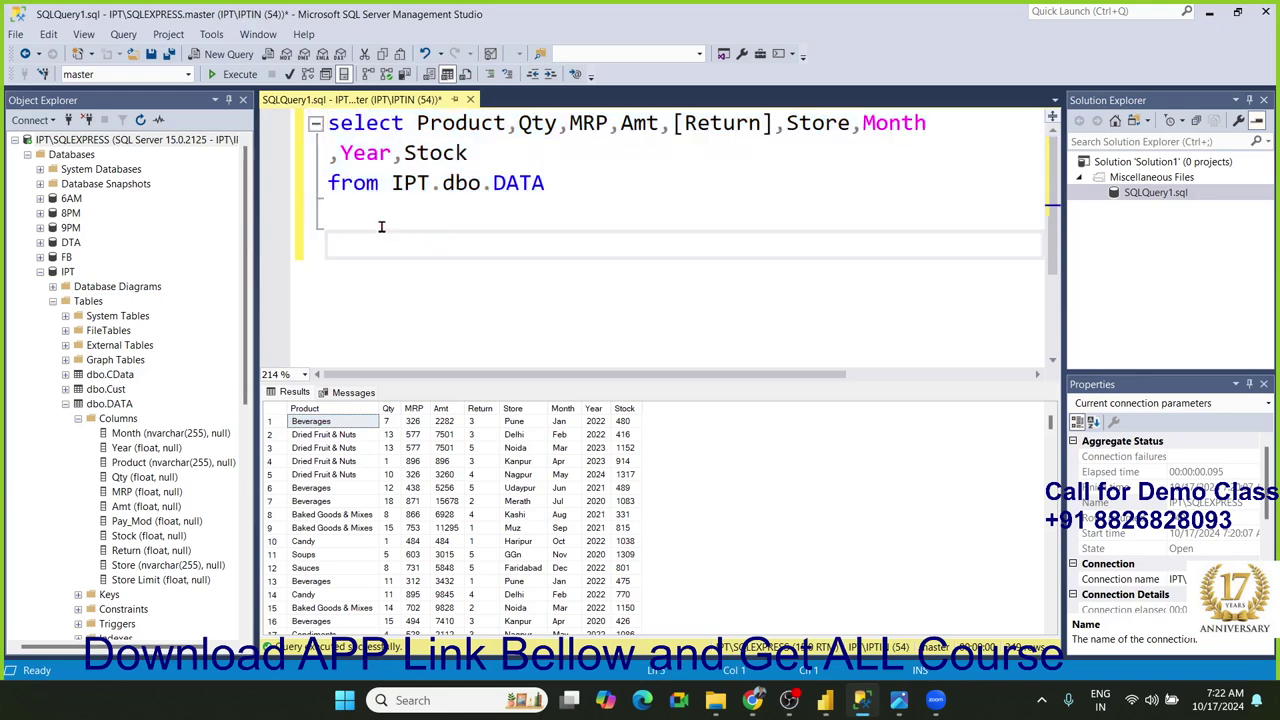
pyautogui.moveTo(468, 152)
pyautogui.mouseDown()
pyautogui.moveTo(366, 152)
pyautogui.moveTo(335, 129)
pyautogui.mouseUp()
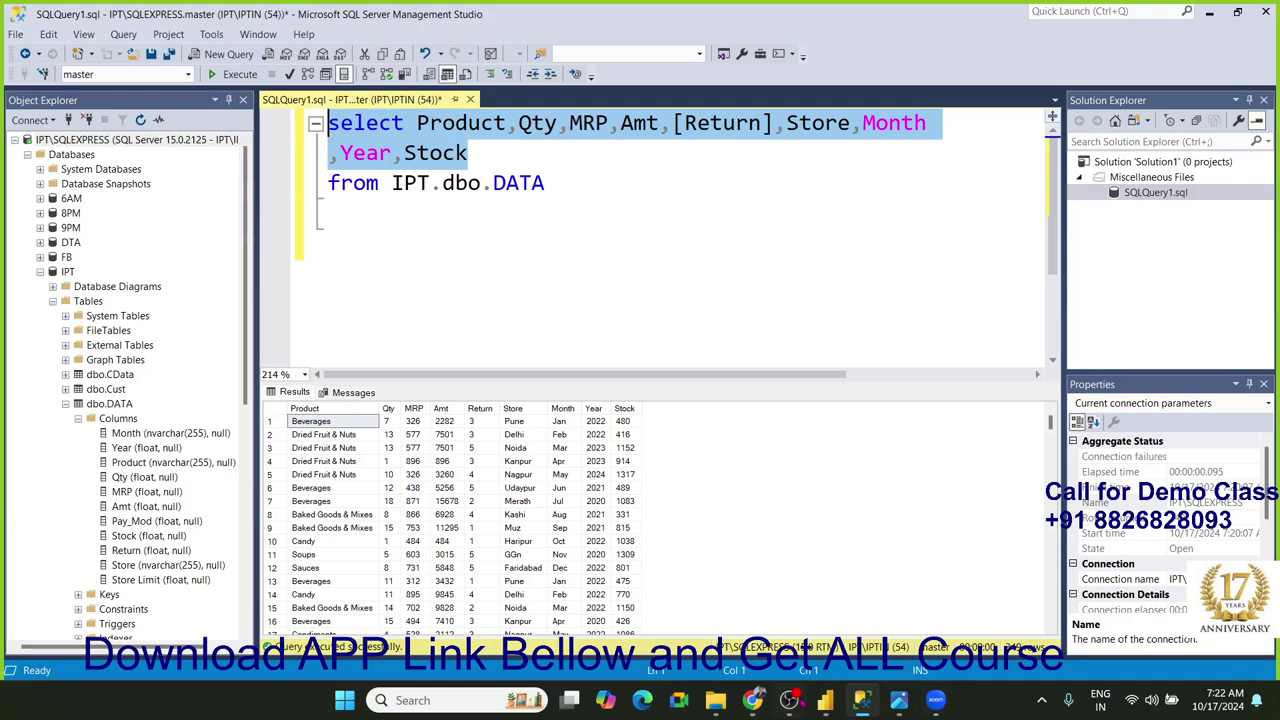
# - Bring Power BI Desktop forward, then switch to the course store in the browser
pyautogui.moveTo(898, 702)
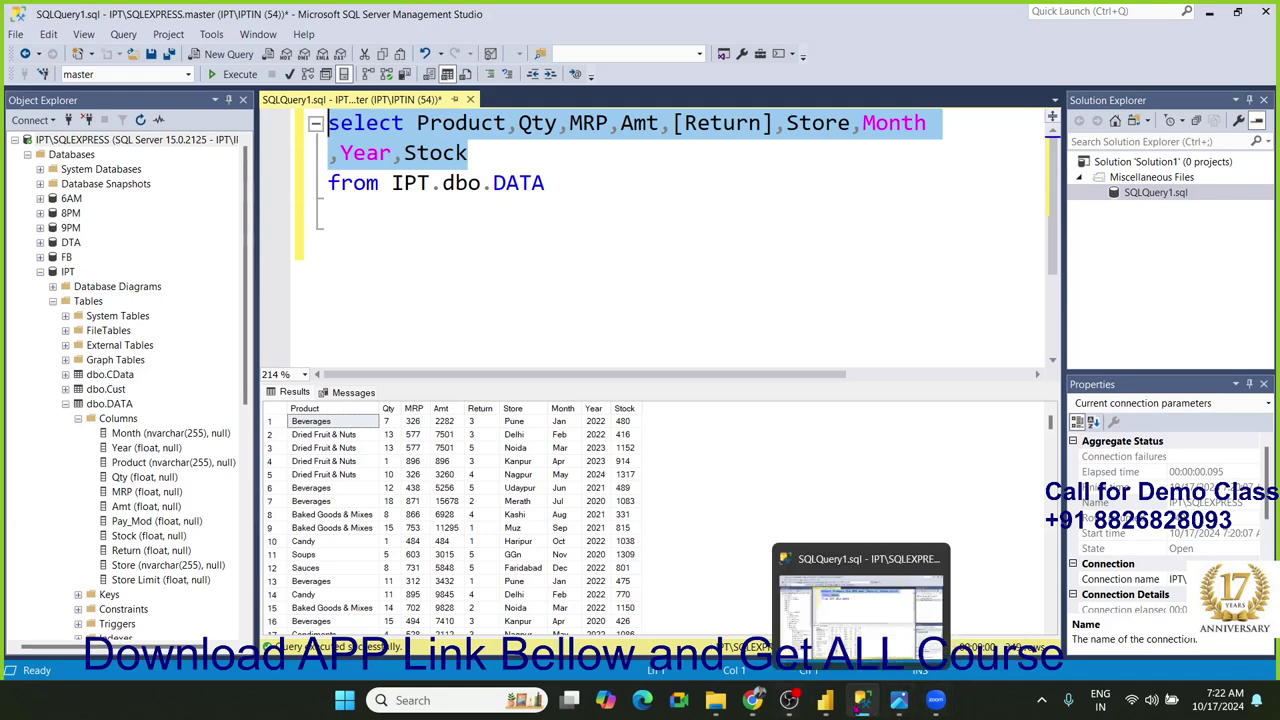
pyautogui.click(825, 700)
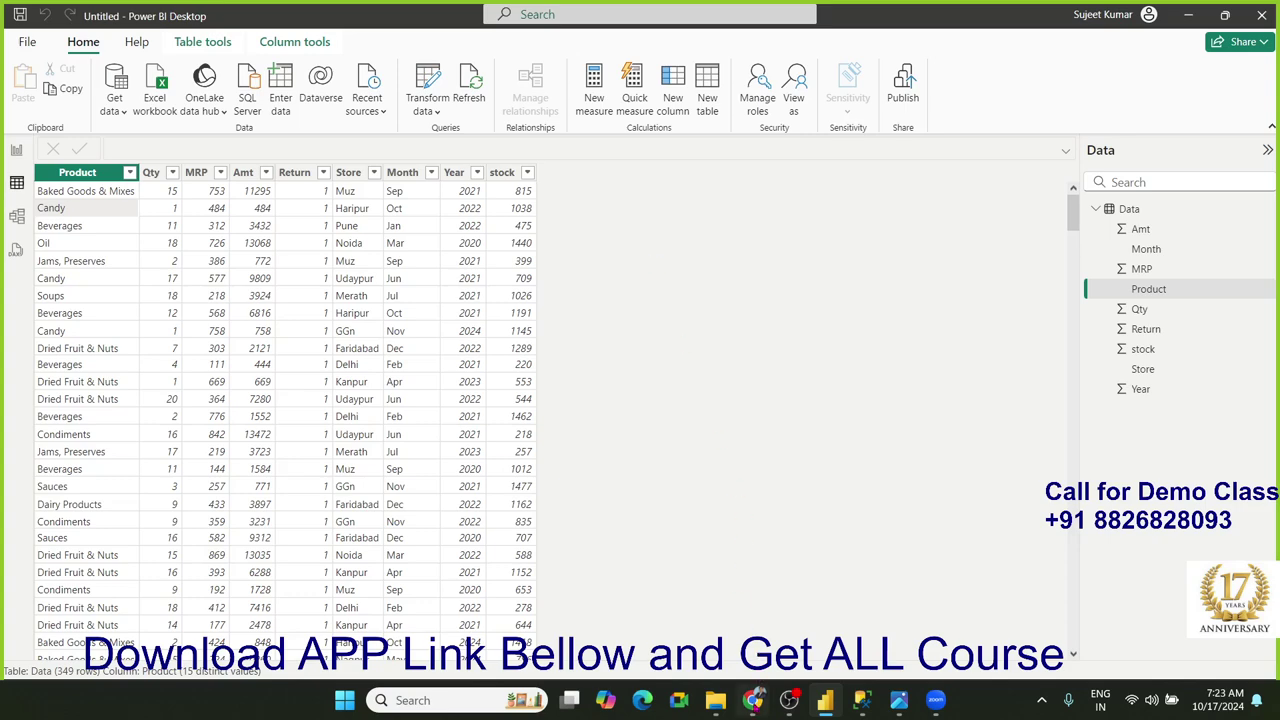
pyautogui.click(752, 699)
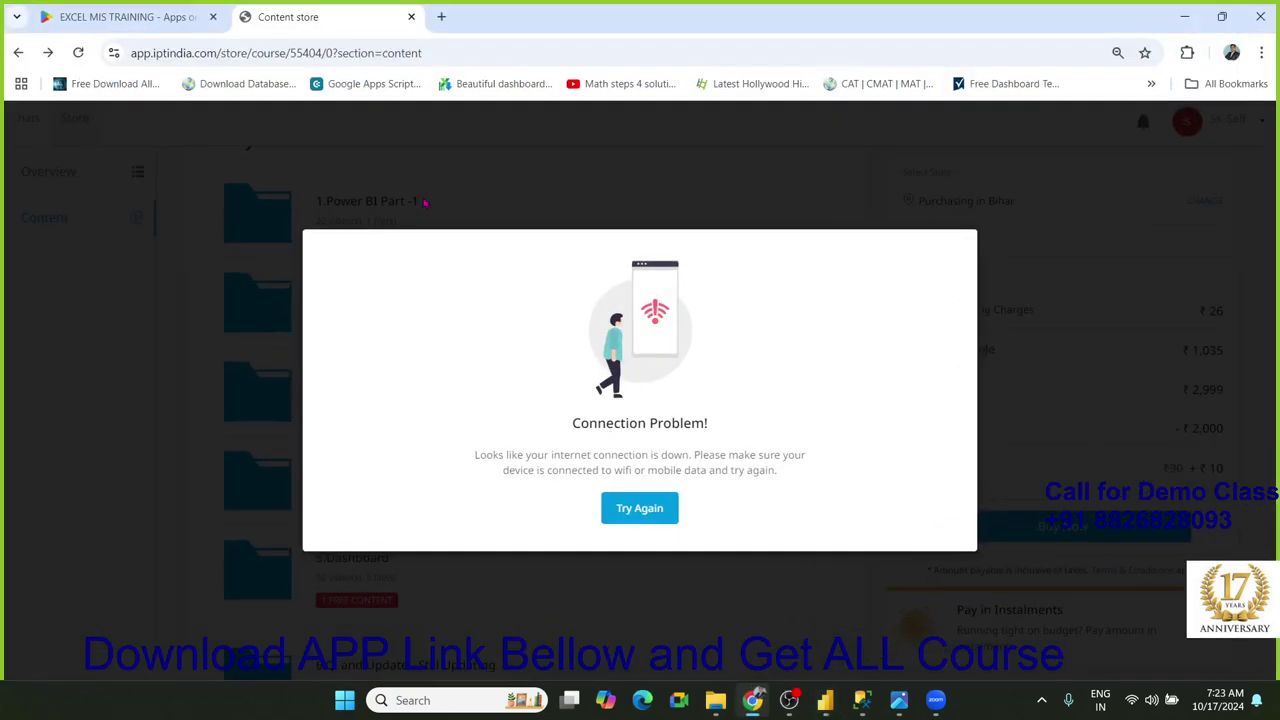
# - Check the EXCEL MIS TRAINING app listing on Google Play, then return to the store tab
pyautogui.click(125, 17)
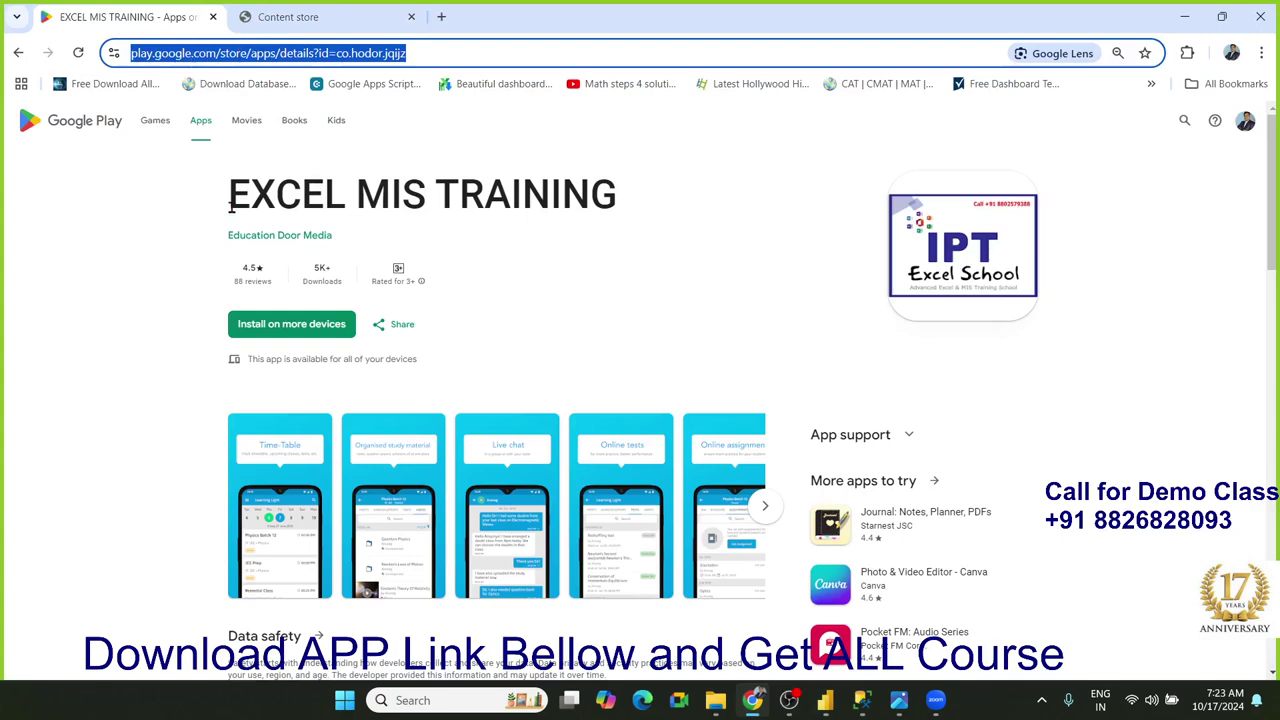
pyautogui.moveTo(230, 205); pyautogui.dragTo(624, 222)
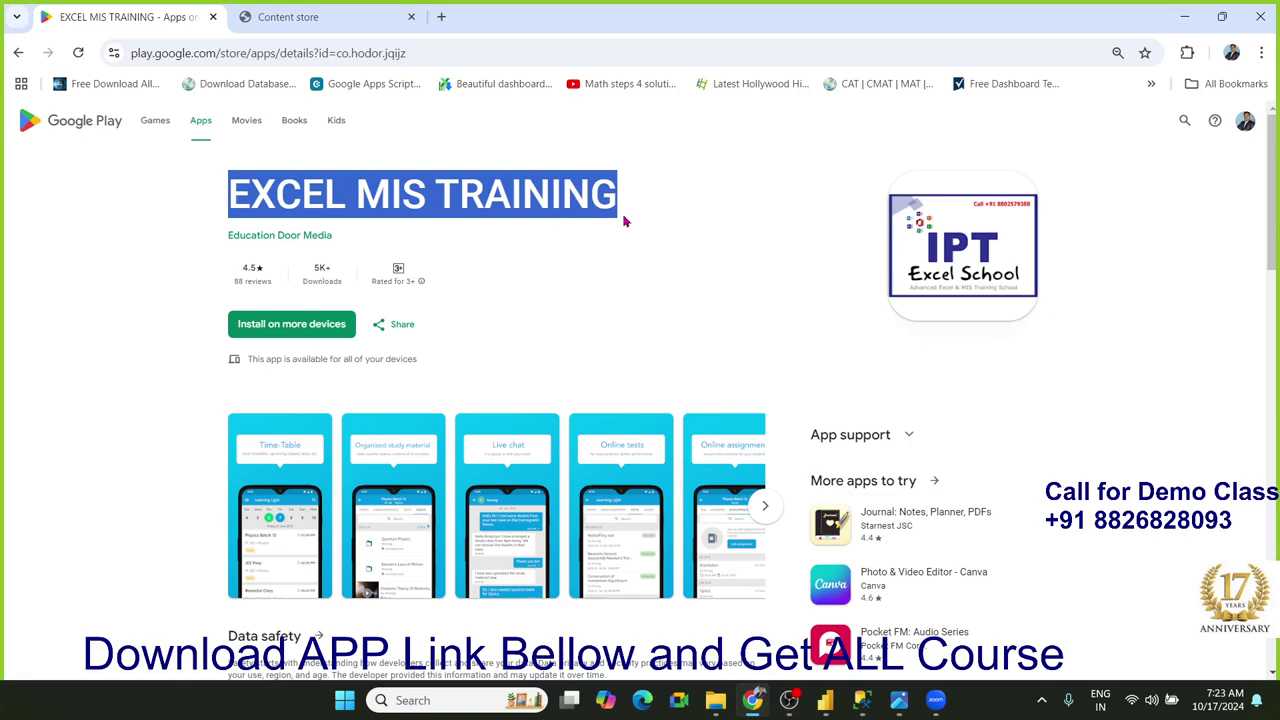
pyautogui.click(330, 18)
pyautogui.click(294, 48)
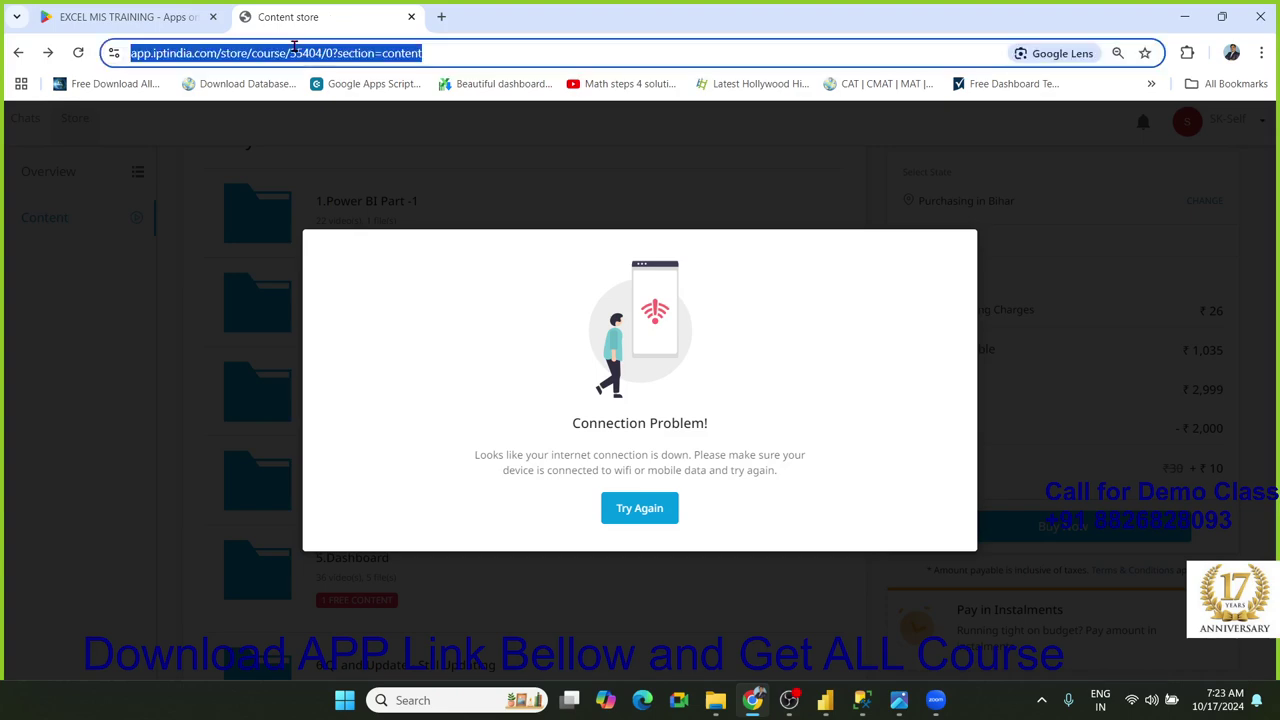
# - Load app.iptindia.com and open the Microsoft Power BI Course page
pyautogui.write('app')
pyautogui.press('Right')
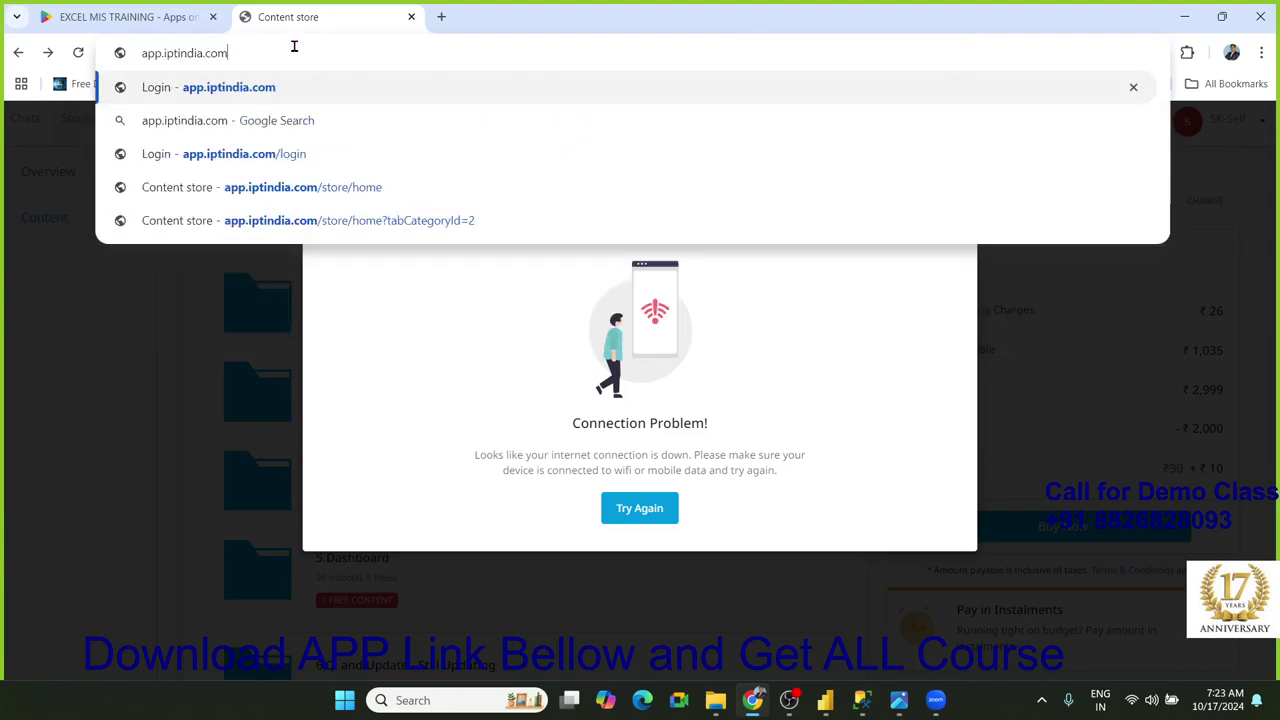
pyautogui.press('Return')
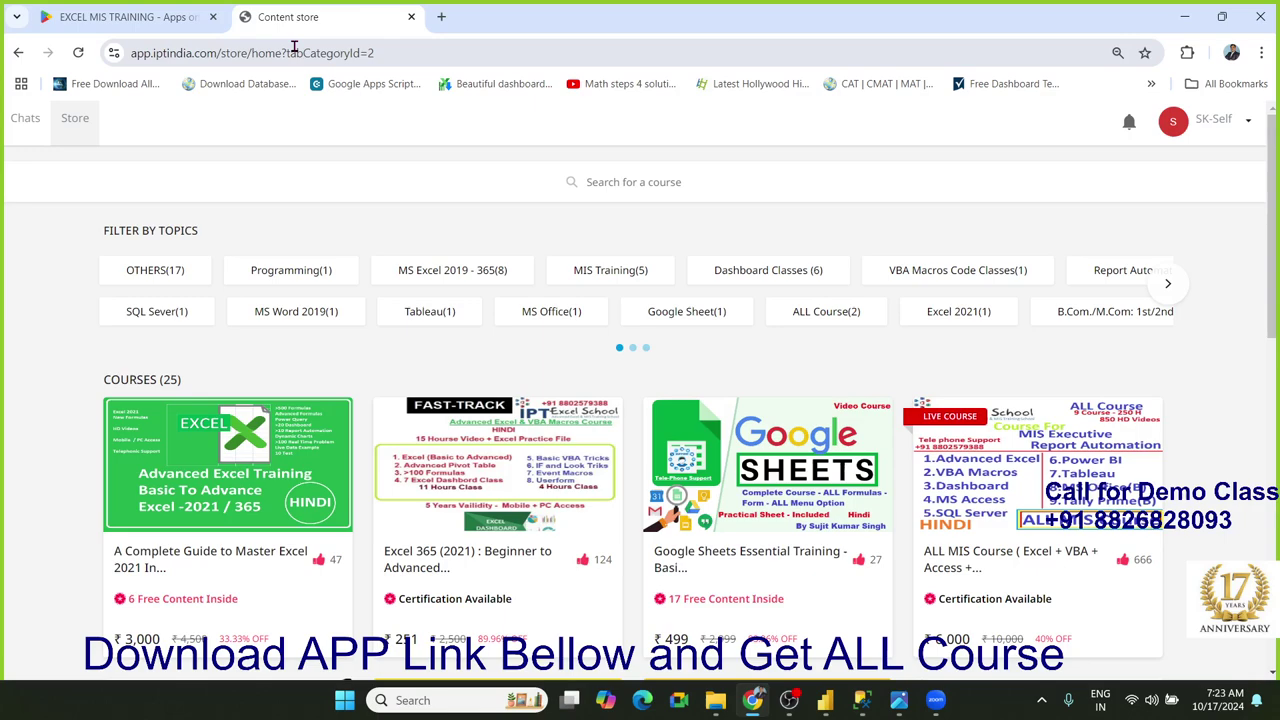
pyautogui.scroll(-5, 520, 240)
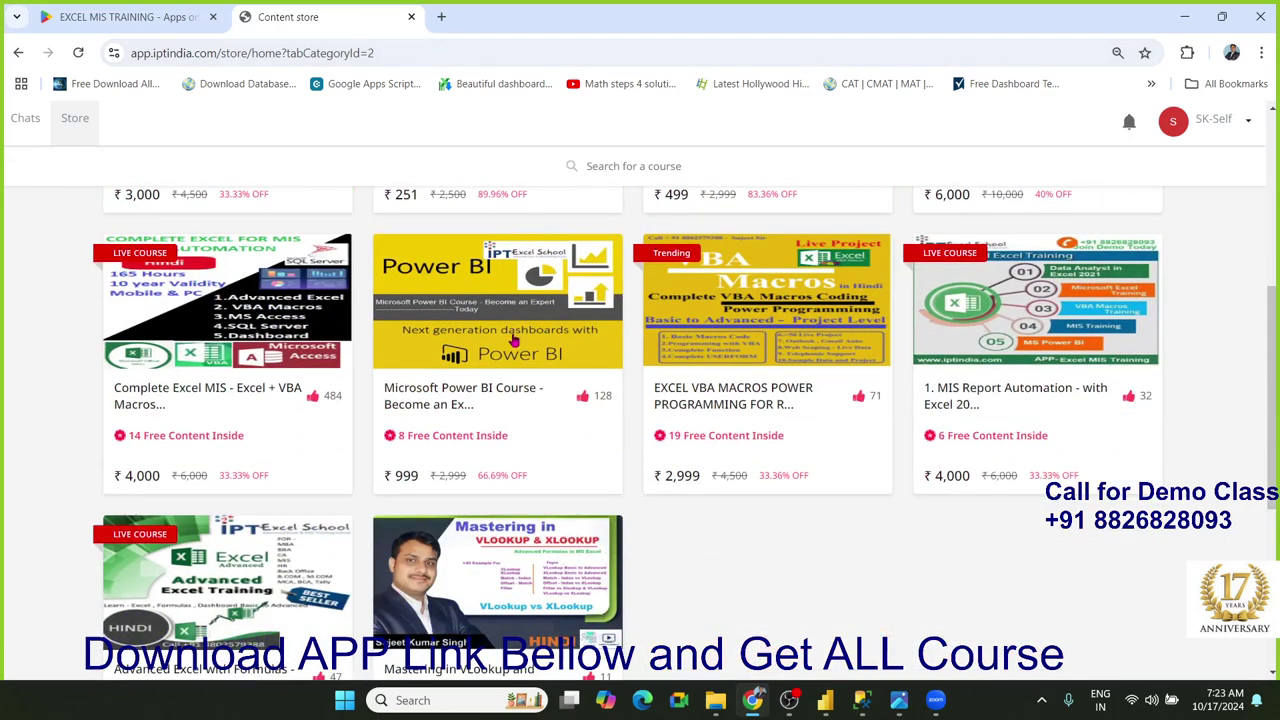
pyautogui.click(513, 341)
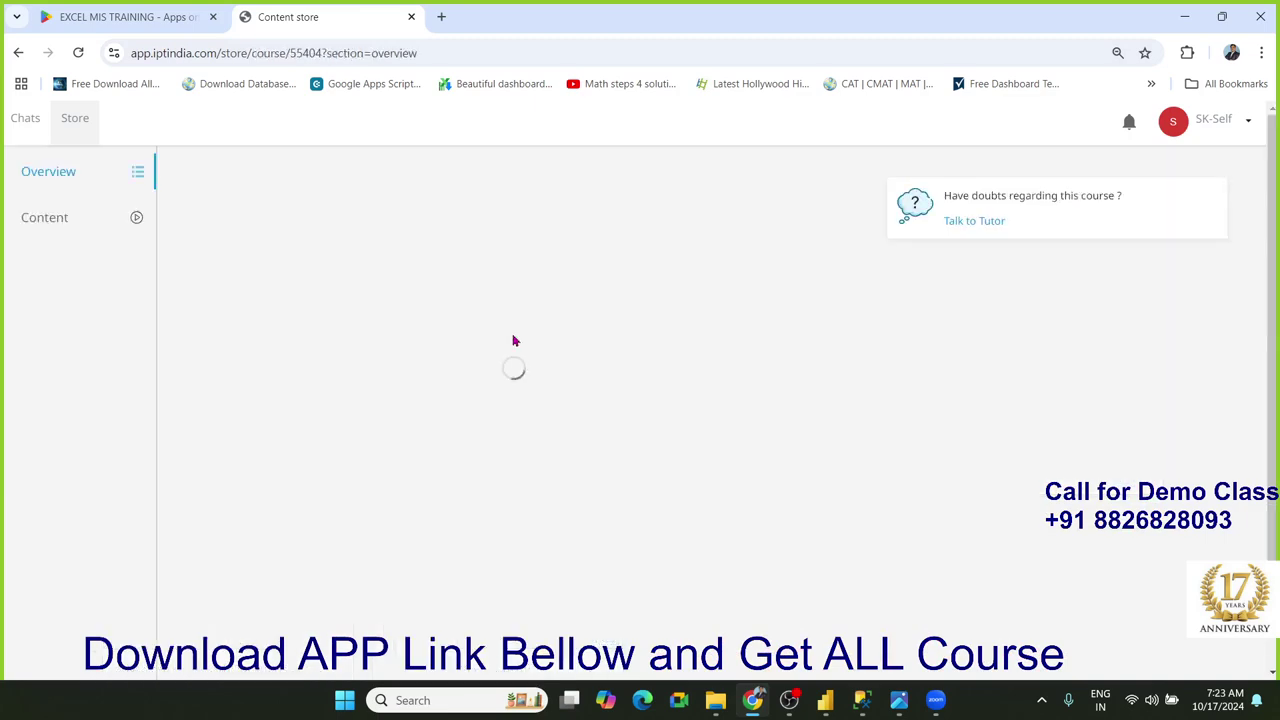
pyautogui.scroll(-3, 474, 348)
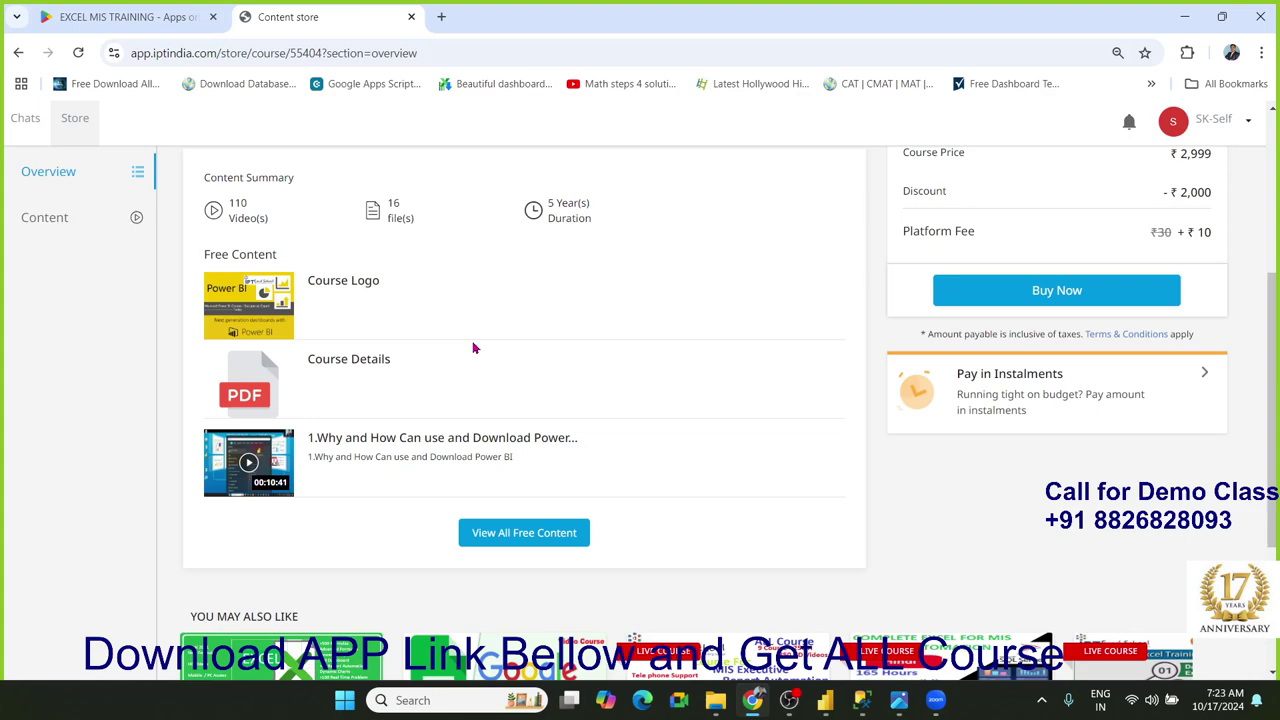
pyautogui.scroll(2, 268, 244)
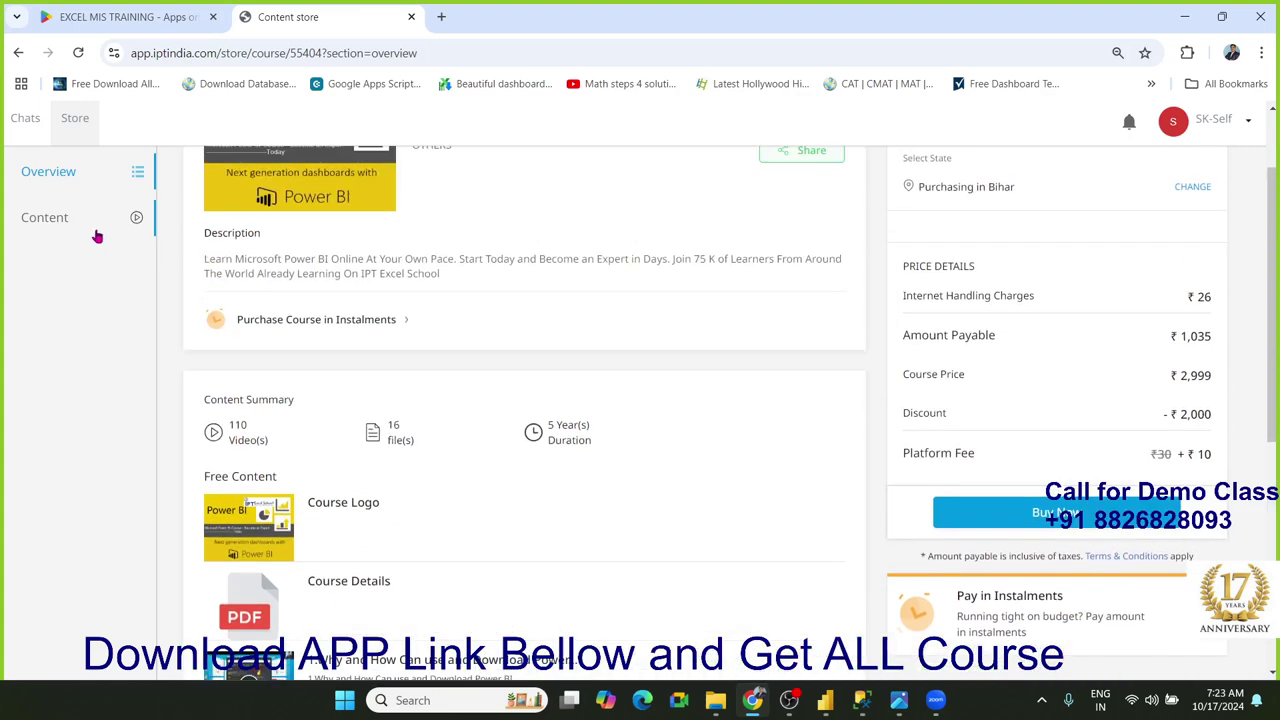
pyautogui.click(97, 221)
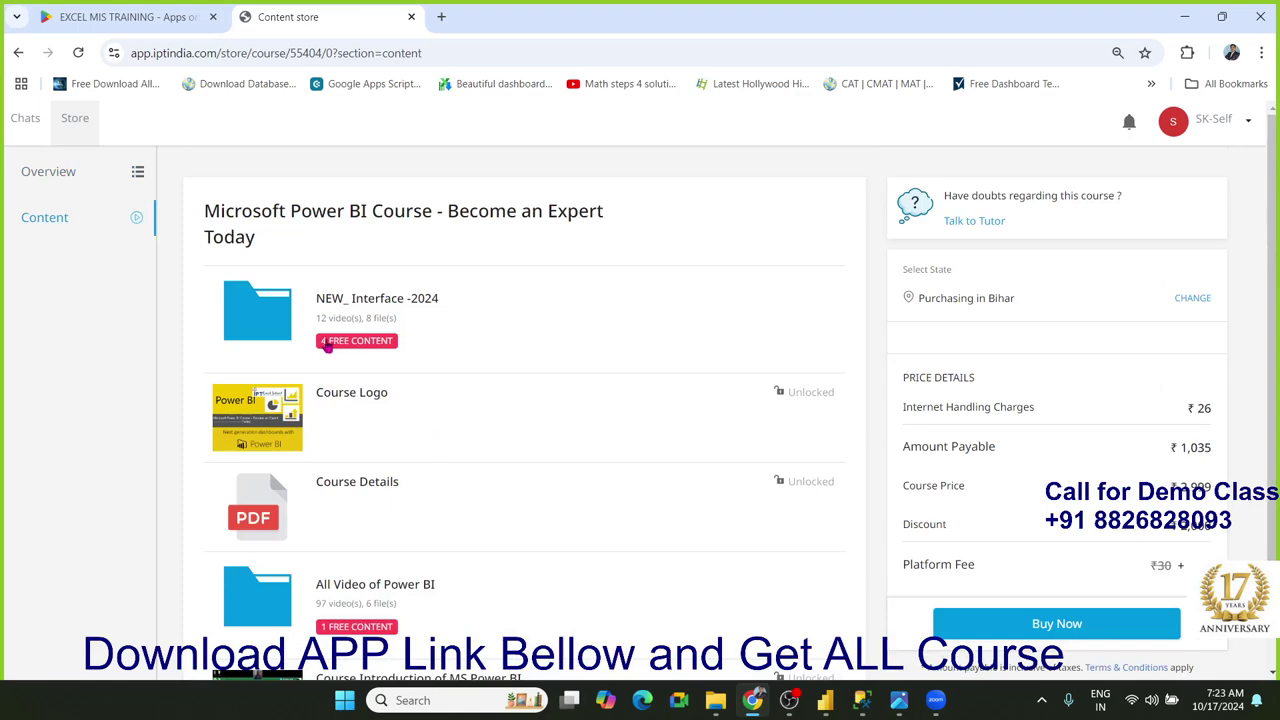
pyautogui.click(328, 326)
pyautogui.scroll(-1, 328, 330)
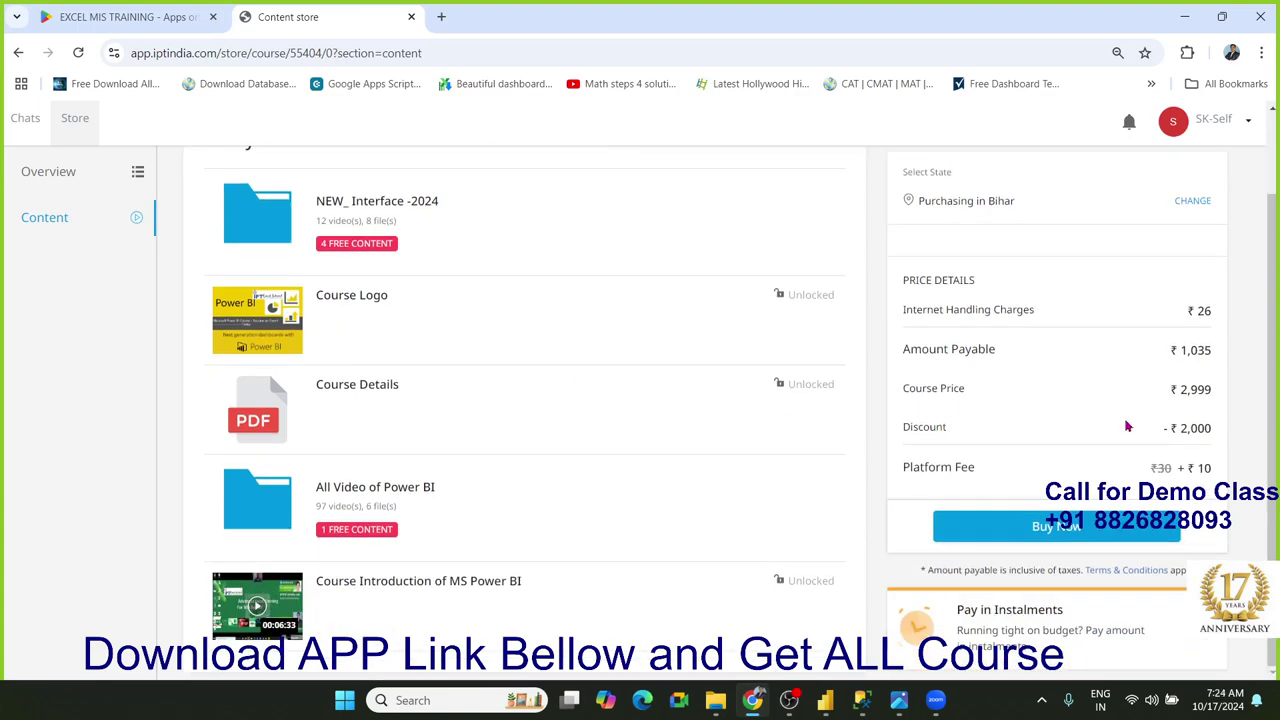
pyautogui.moveTo(1167, 427); pyautogui.dragTo(1233, 435)
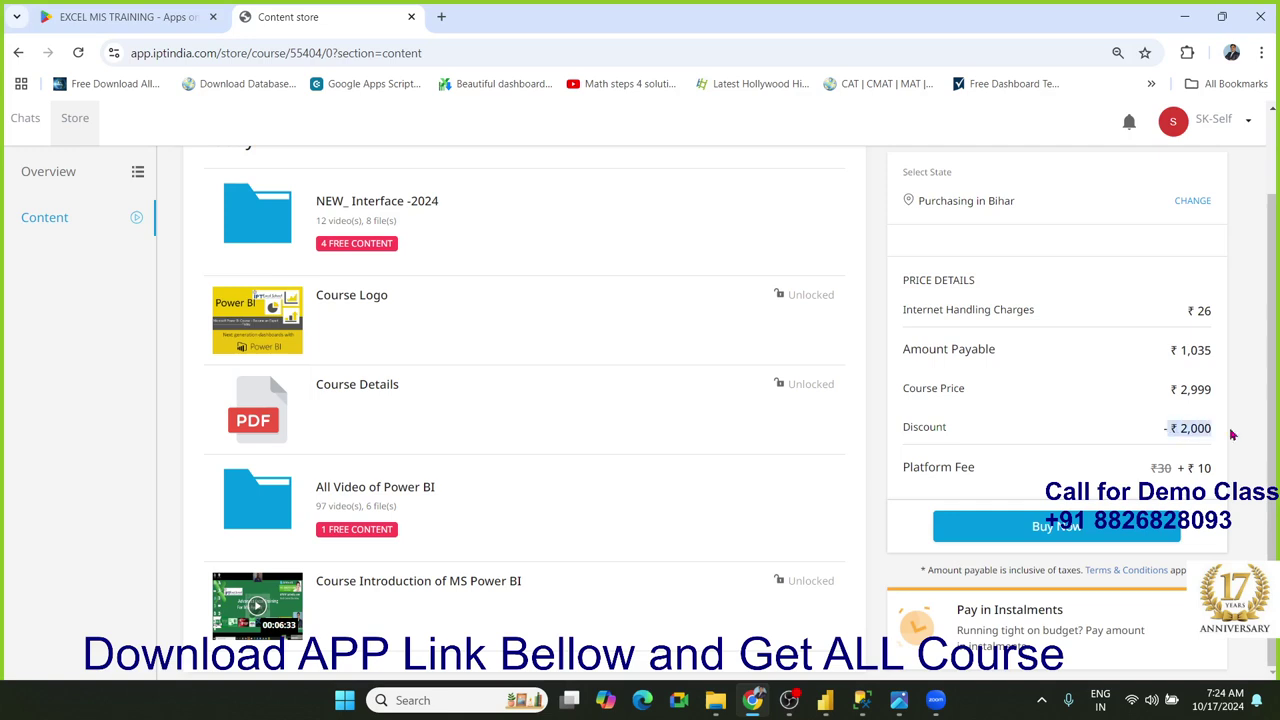
pyautogui.scroll(1, 1185, 414)
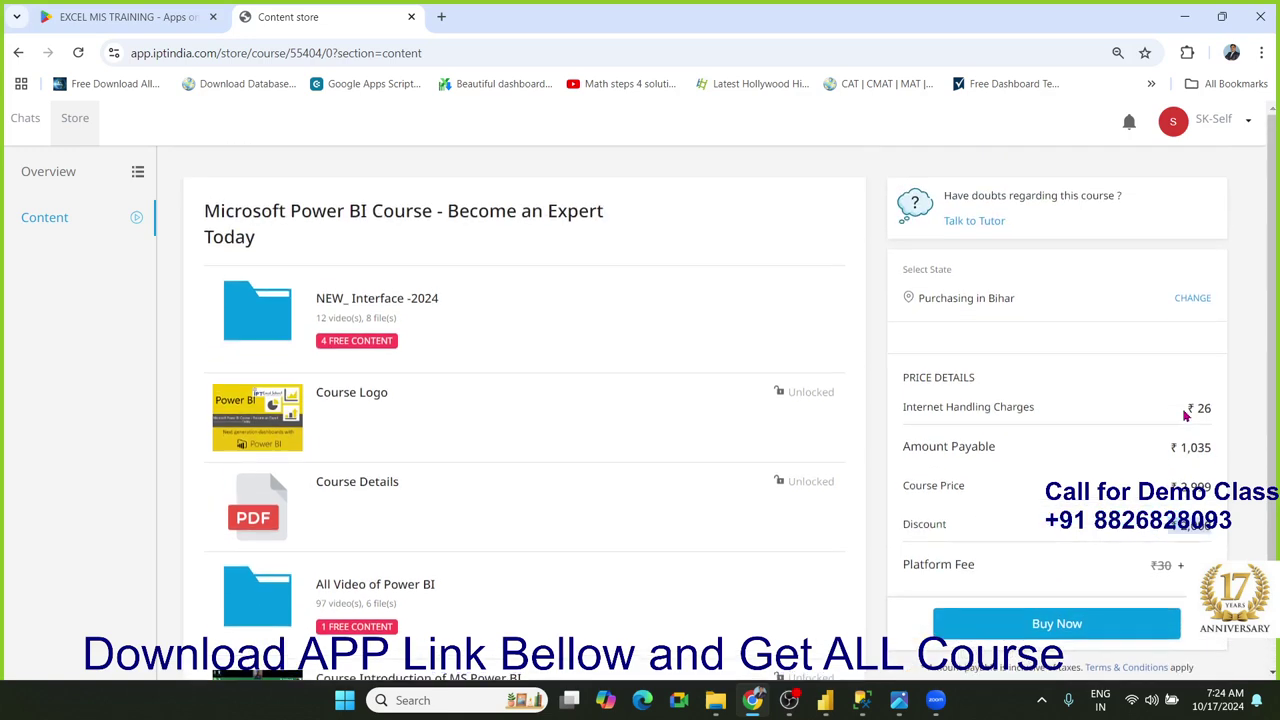
pyautogui.moveTo(1172, 488); pyautogui.dragTo(1215, 492)
pyautogui.scroll(-1, 466, 463)
pyautogui.scroll(1, 466, 463)
pyautogui.click(96, 187)
pyautogui.click(96, 187)
pyautogui.scroll(-3, 304, 425)
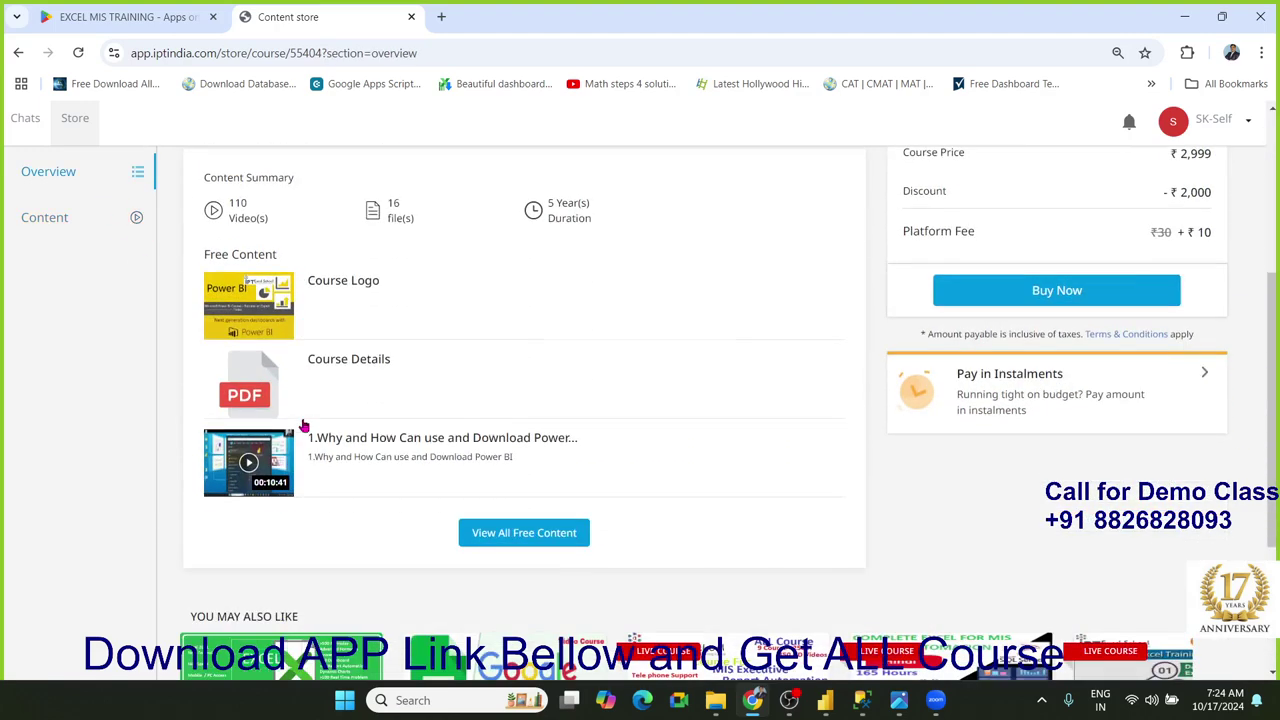
pyautogui.scroll(2, 383, 453)
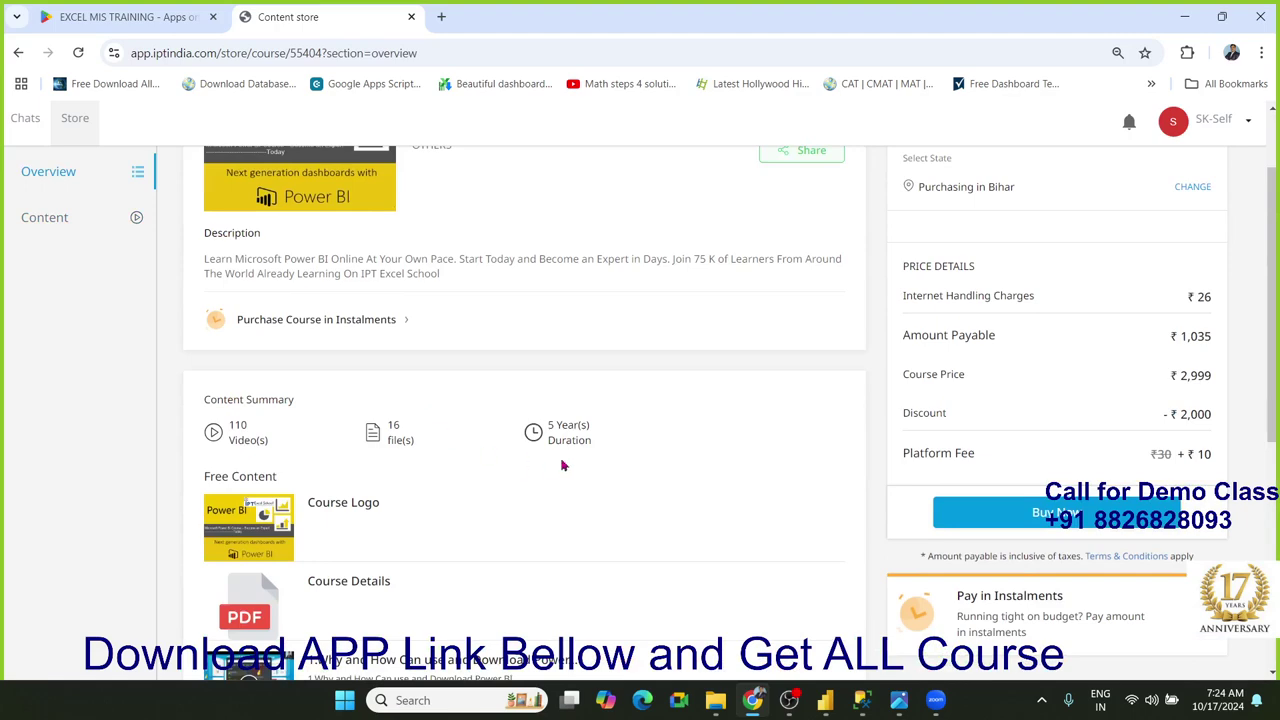
pyautogui.moveTo(596, 447); pyautogui.dragTo(545, 430)
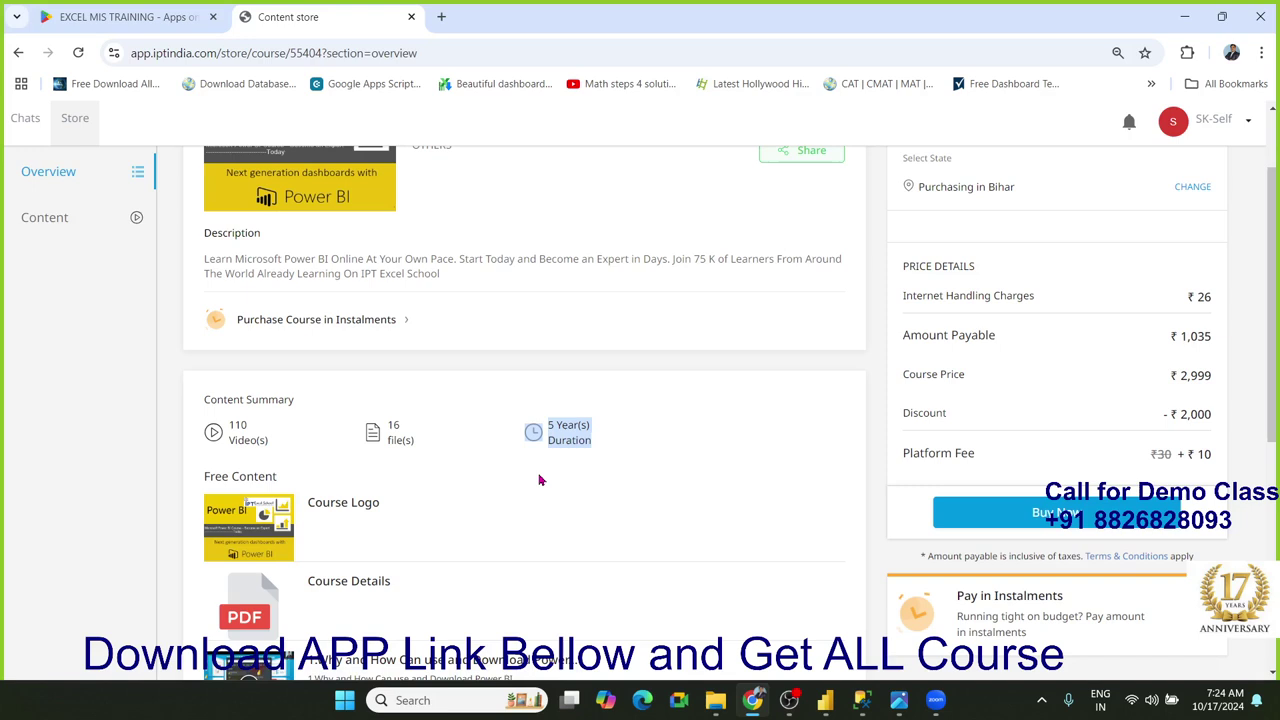
pyautogui.scroll(1, 539, 480)
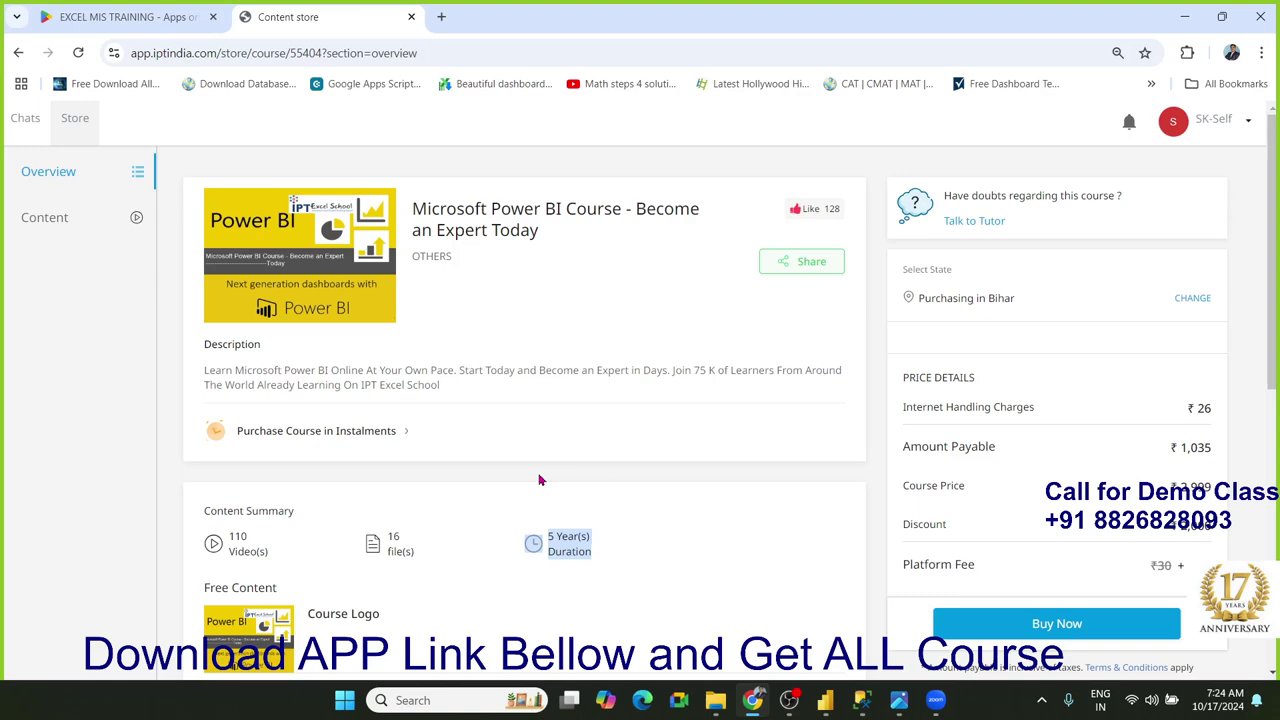
pyautogui.scroll(-1, 551, 526)
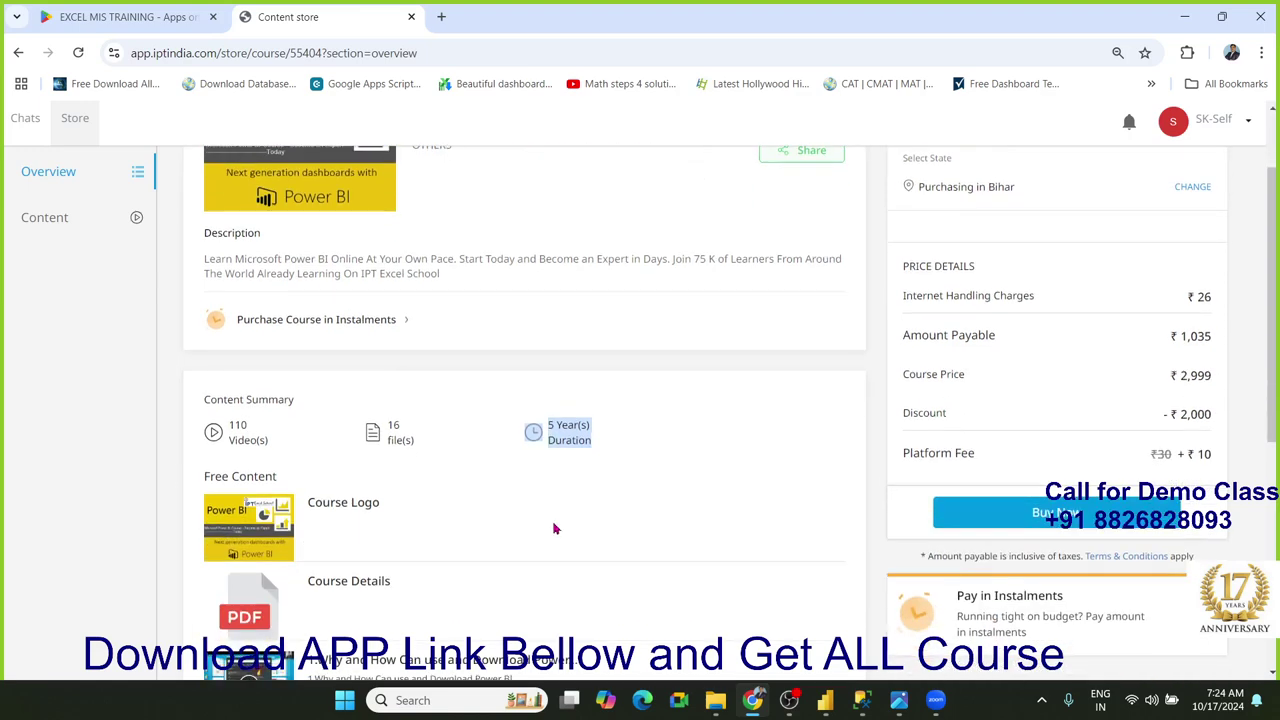
pyautogui.scroll(1, 555, 528)
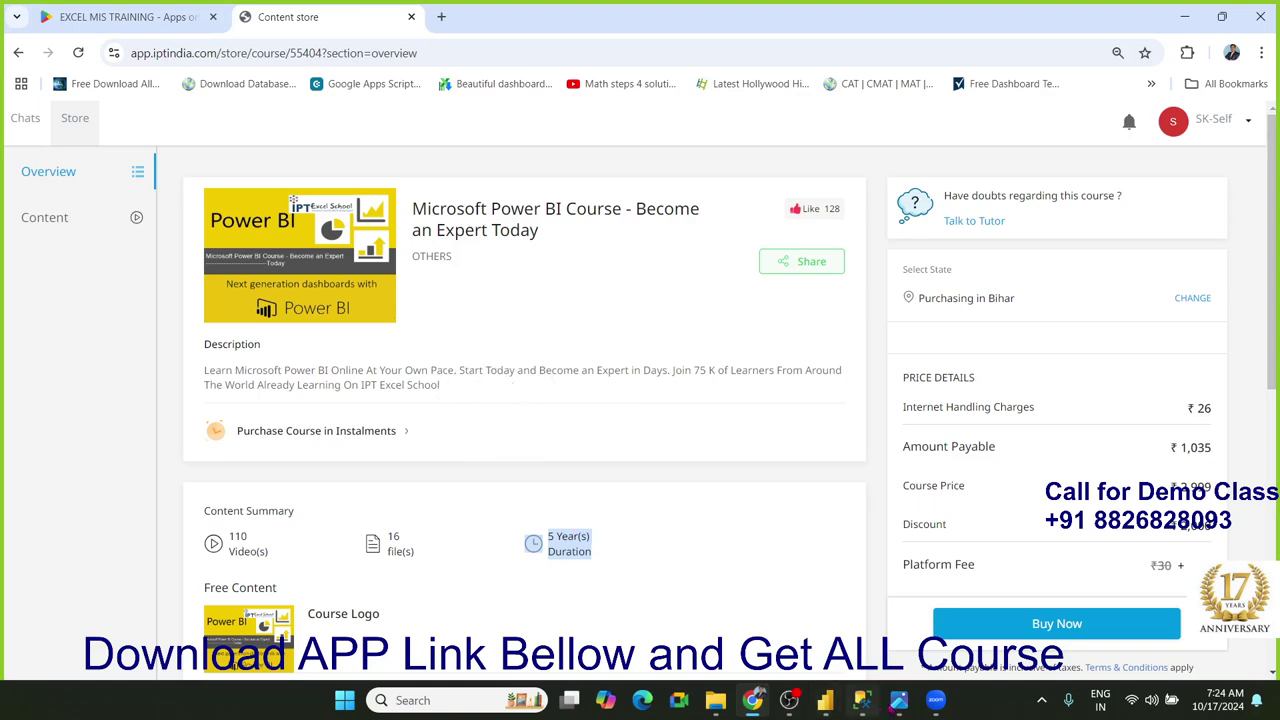
pyautogui.click(898, 700)
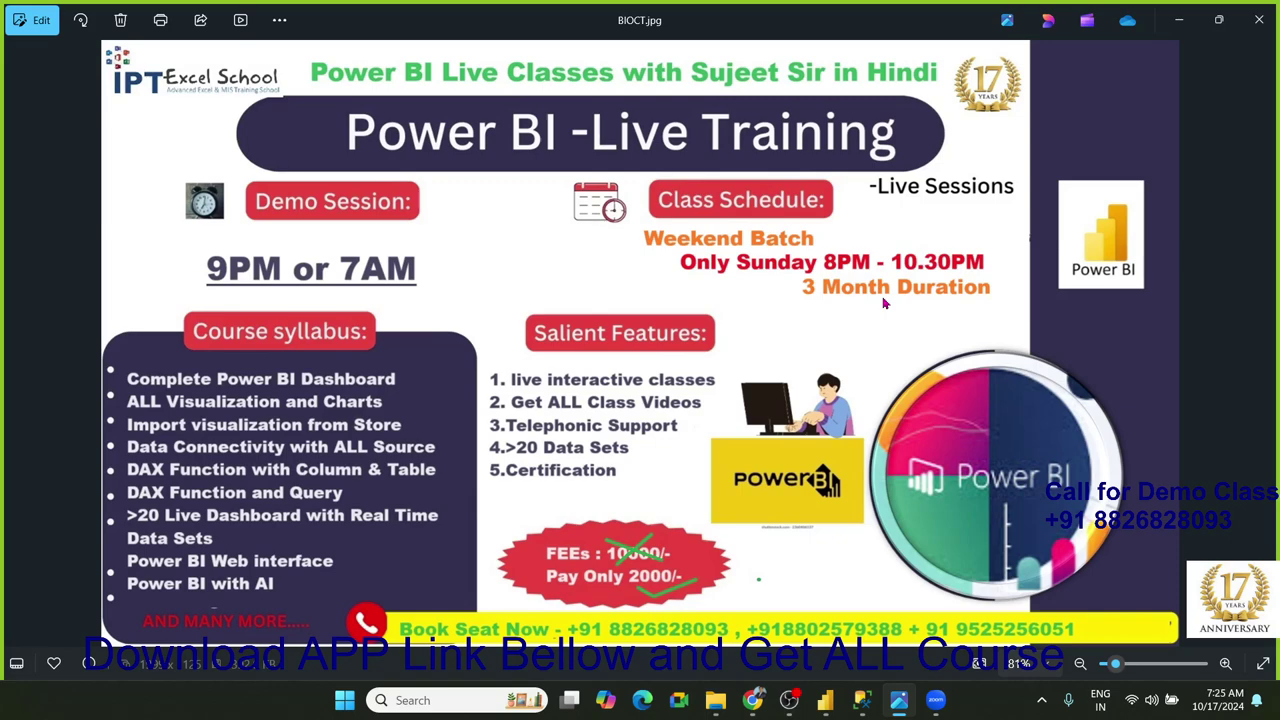
# - Leave the BIOCT.jpg poster and bring SQLQuery1.sql in Management Studio forward
pyautogui.moveTo(862, 703)
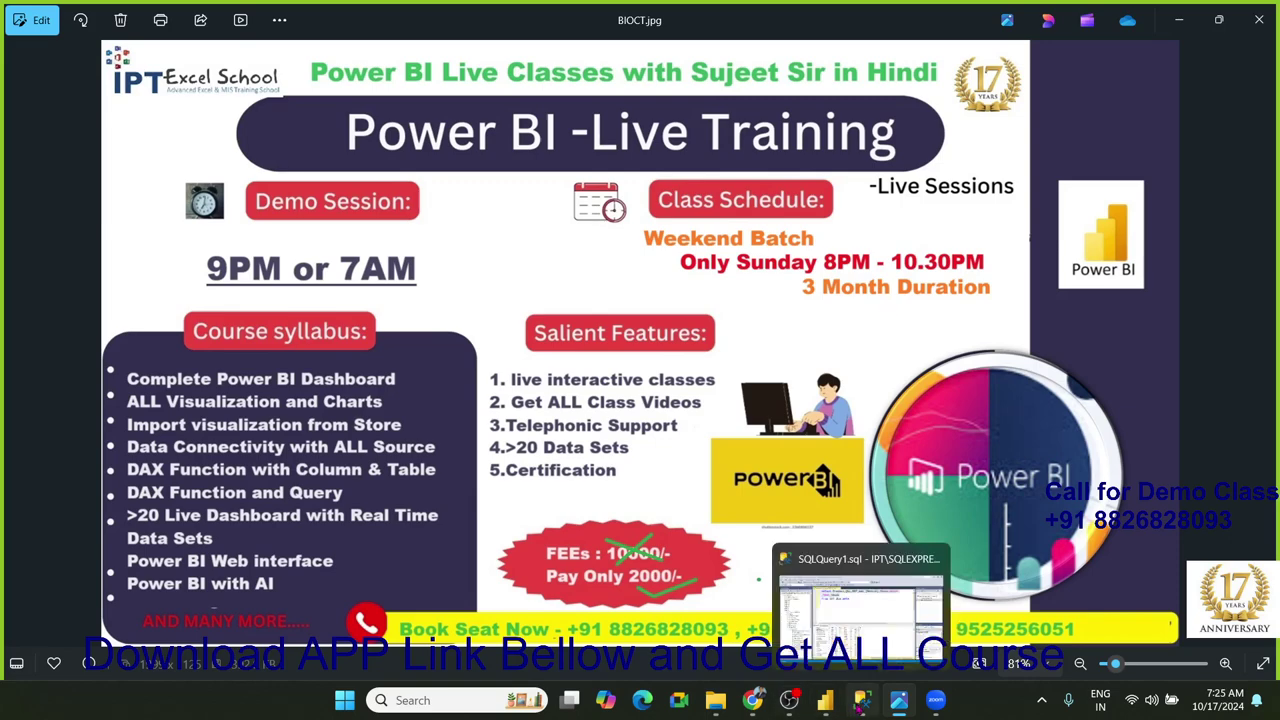
pyautogui.click(860, 610)
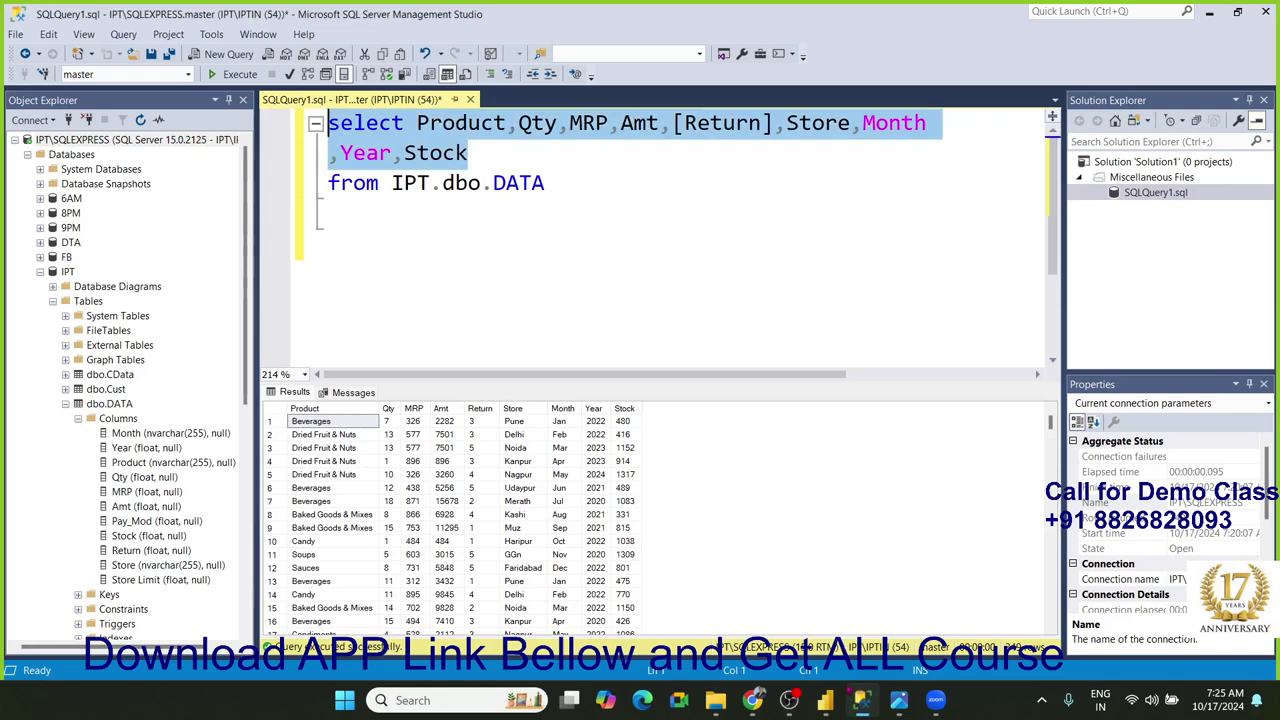
# - Review the query's Qty column against the Qty, Return and Amt result columns
pyautogui.click(629, 235)
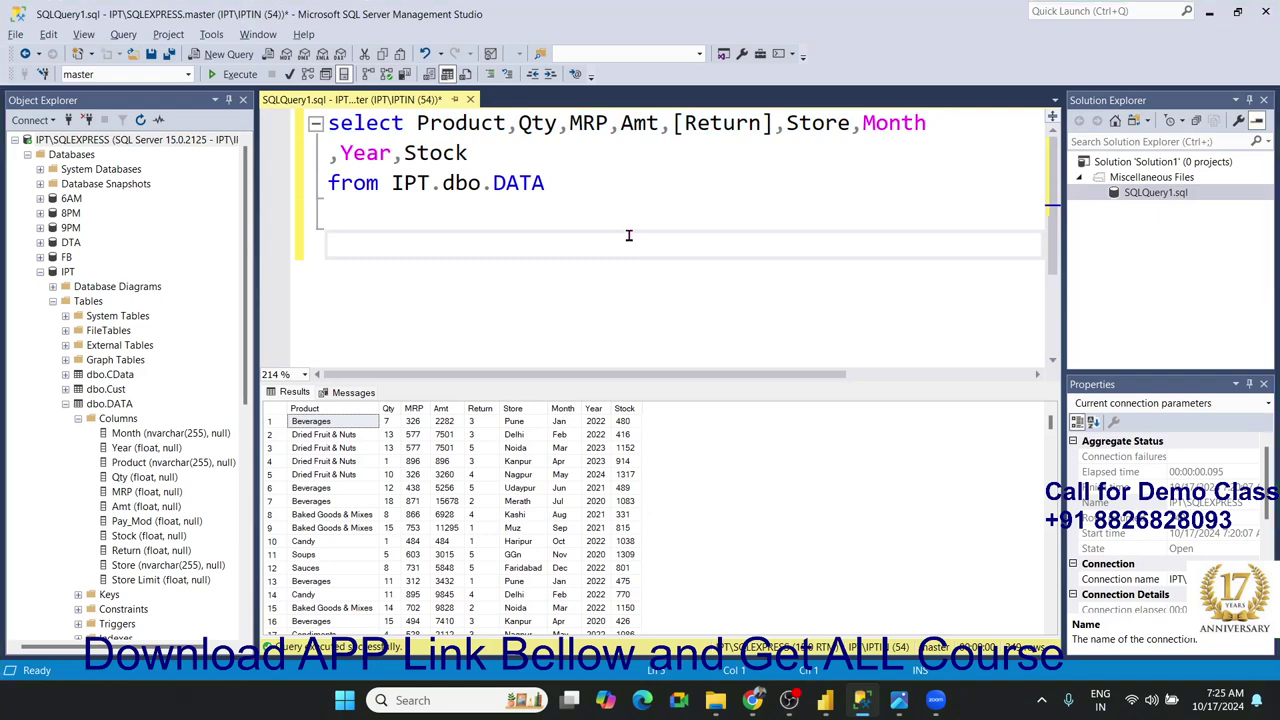
pyautogui.moveTo(557, 185); pyautogui.dragTo(333, 122)
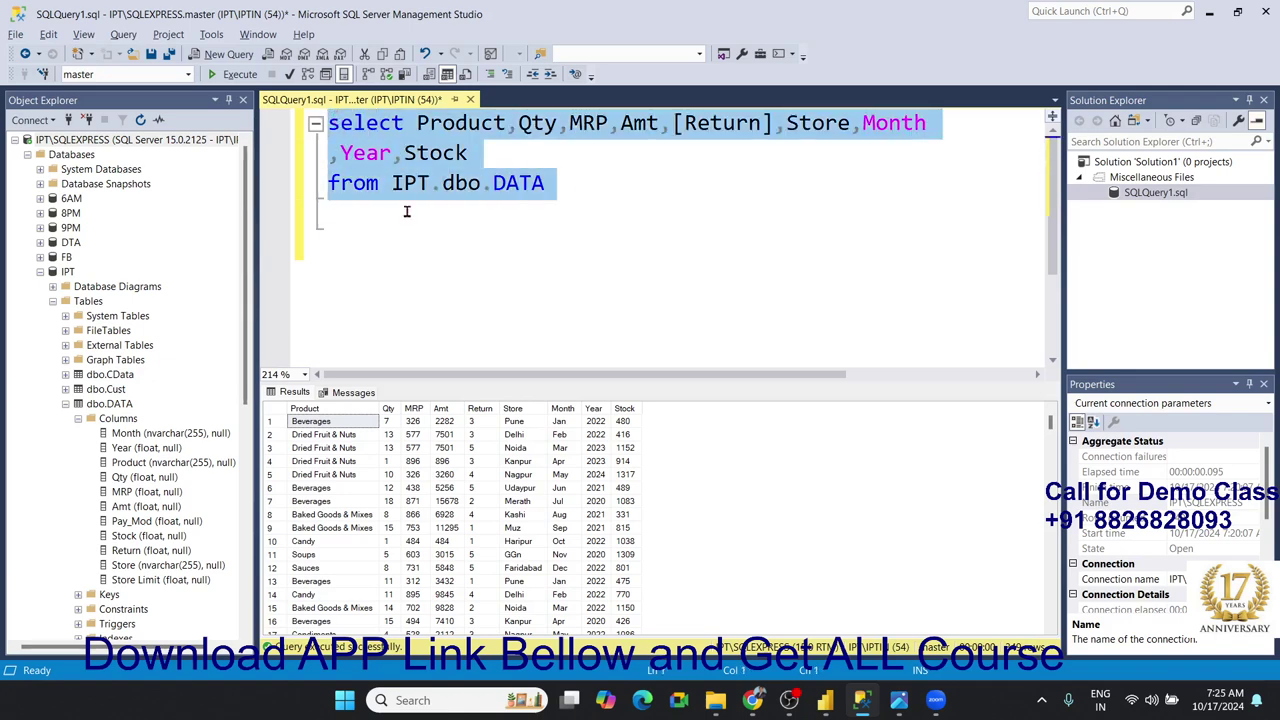
pyautogui.click(634, 197)
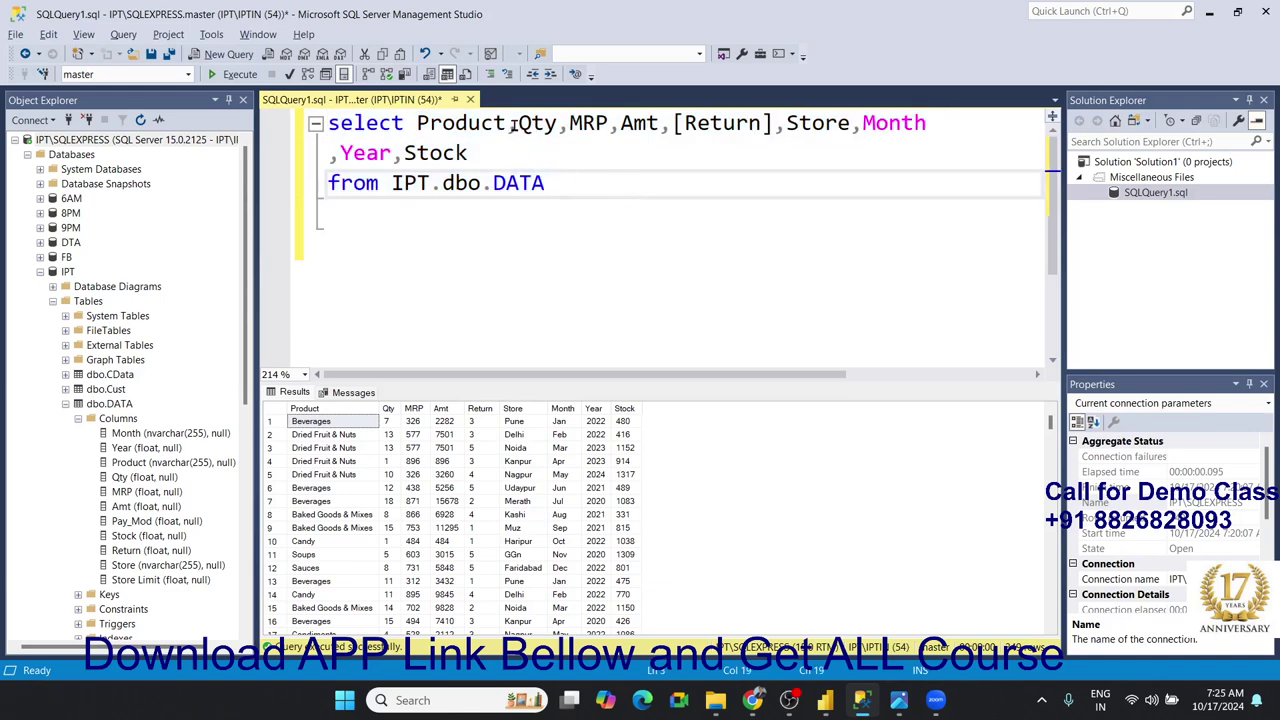
pyautogui.moveTo(517, 124); pyautogui.dragTo(556, 124)
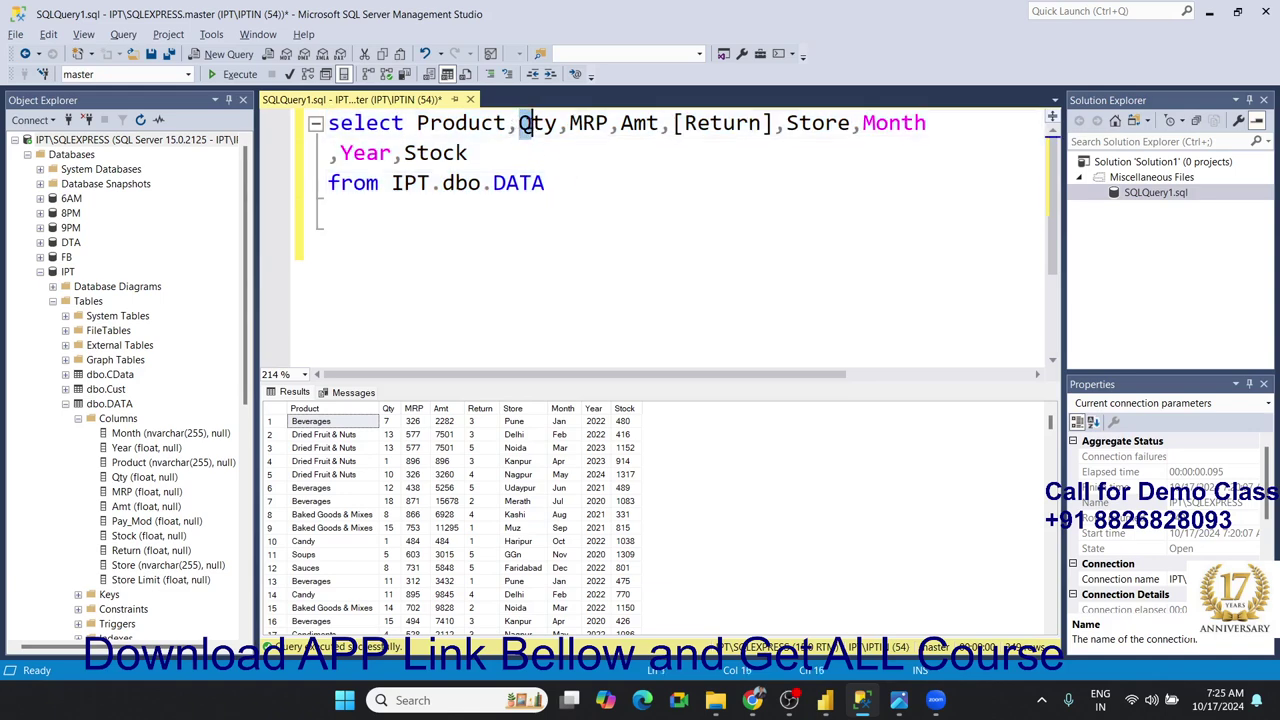
pyautogui.click(387, 409)
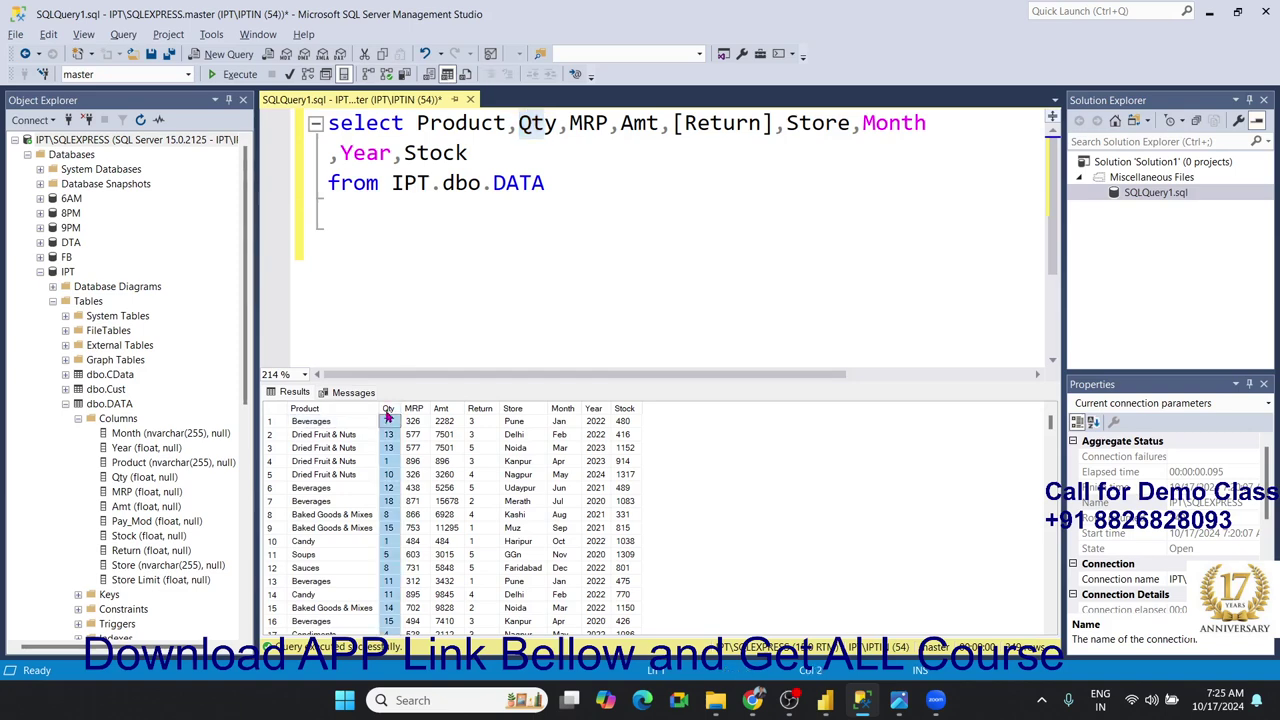
pyautogui.click(481, 410)
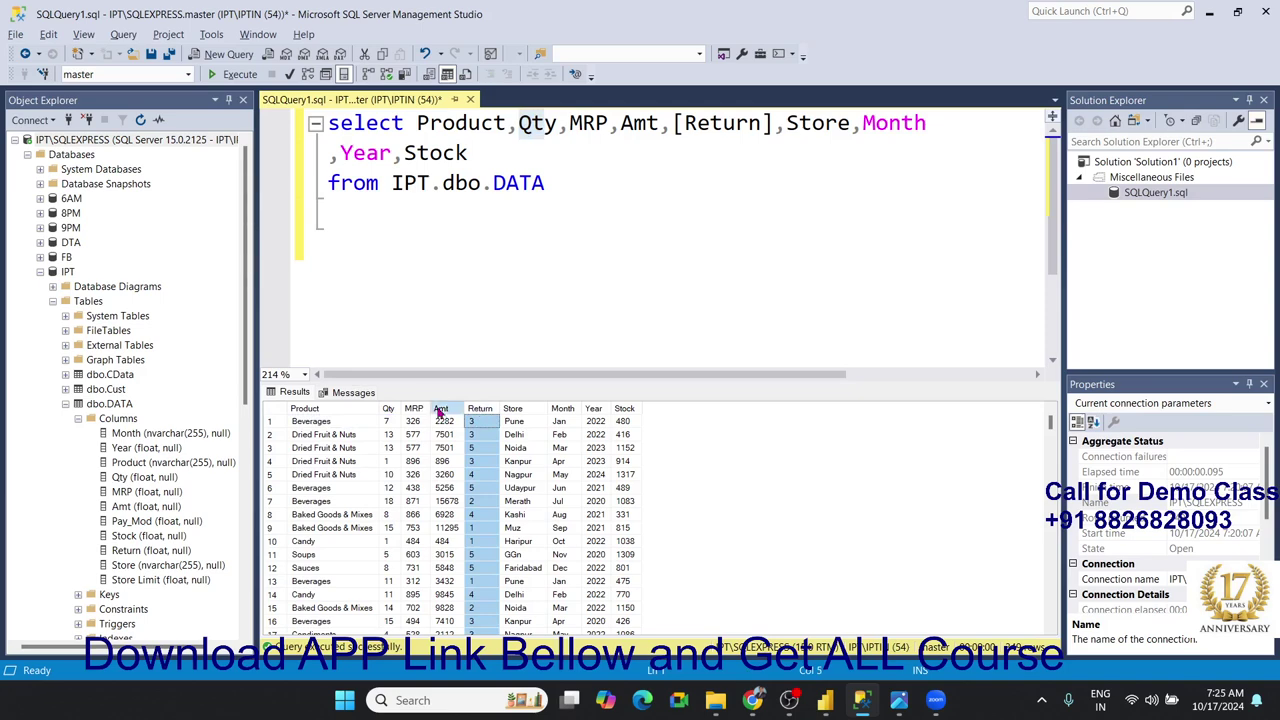
pyautogui.click(440, 410)
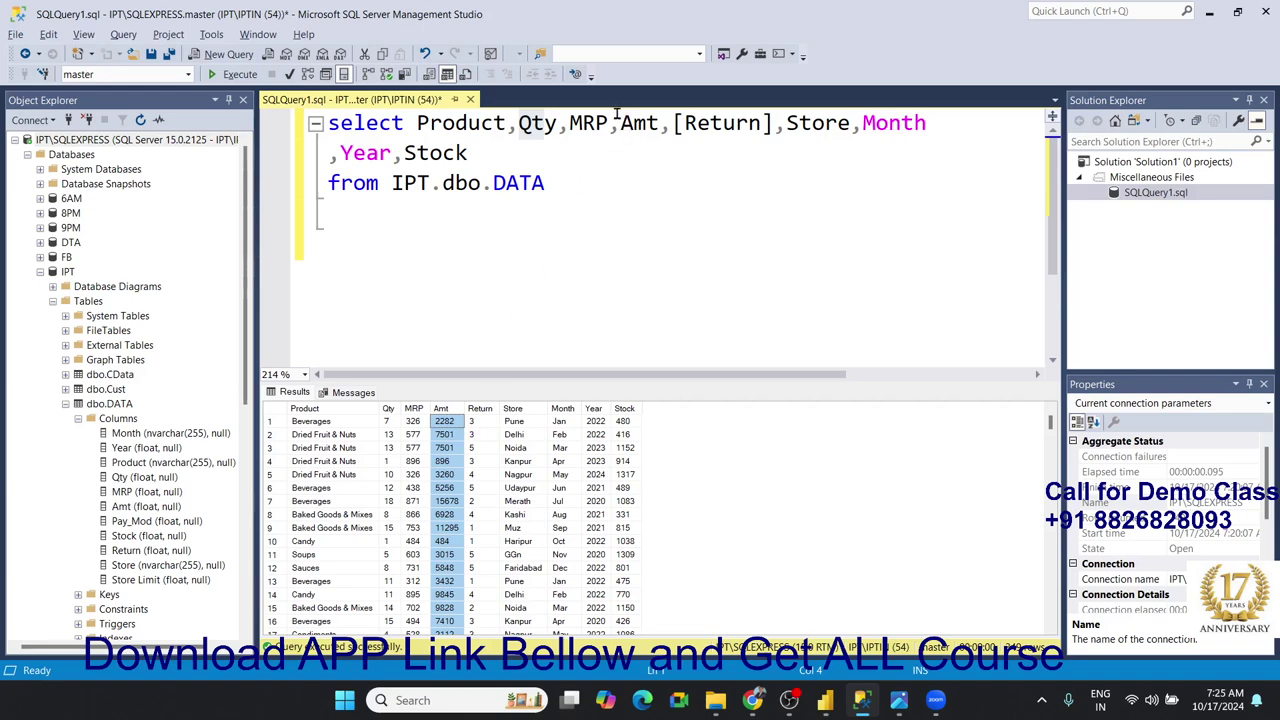
# - Move Store,Month onto its own line and leave an empty line after [Return]
pyautogui.click(672, 124)
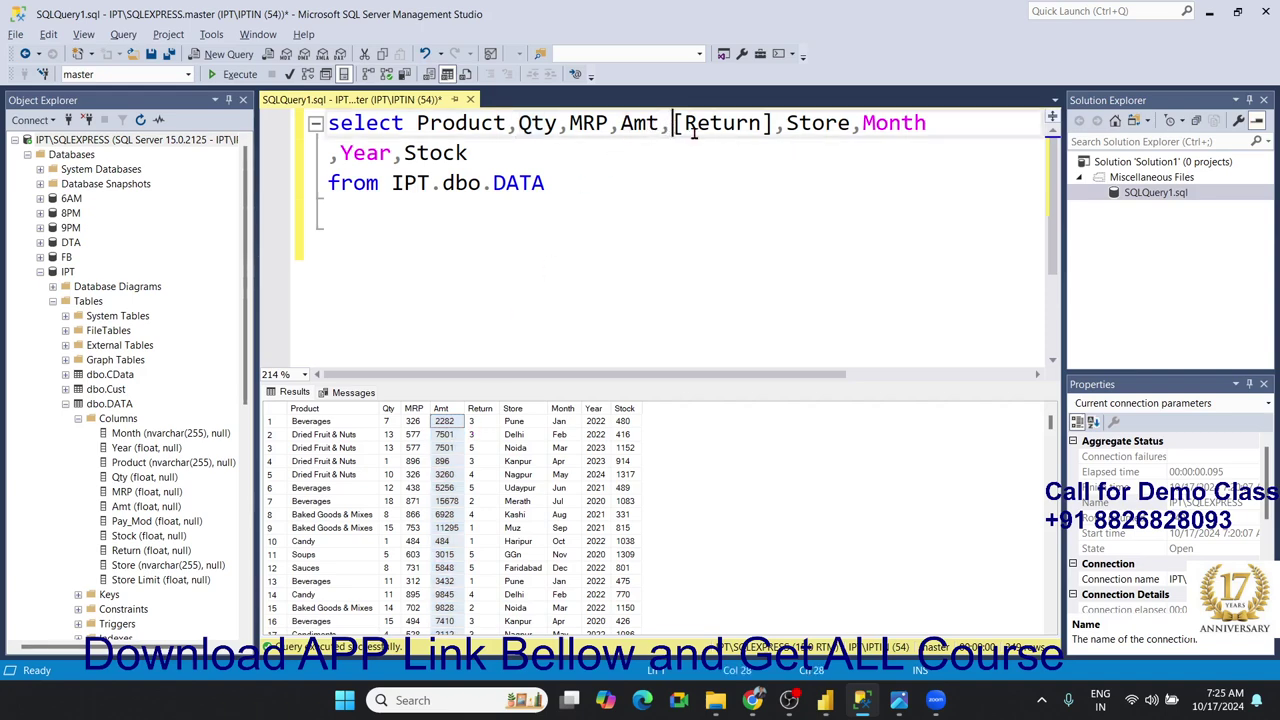
pyautogui.click(786, 124)
pyautogui.press('Return')
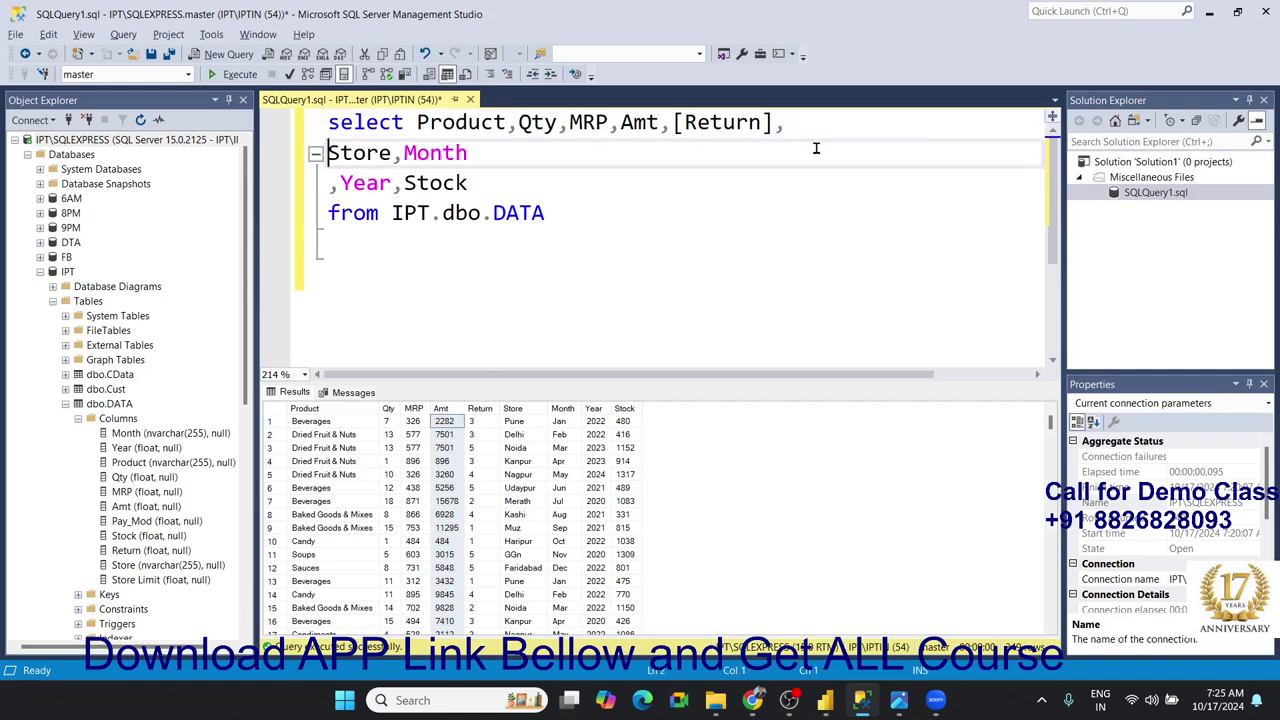
pyautogui.click(818, 133)
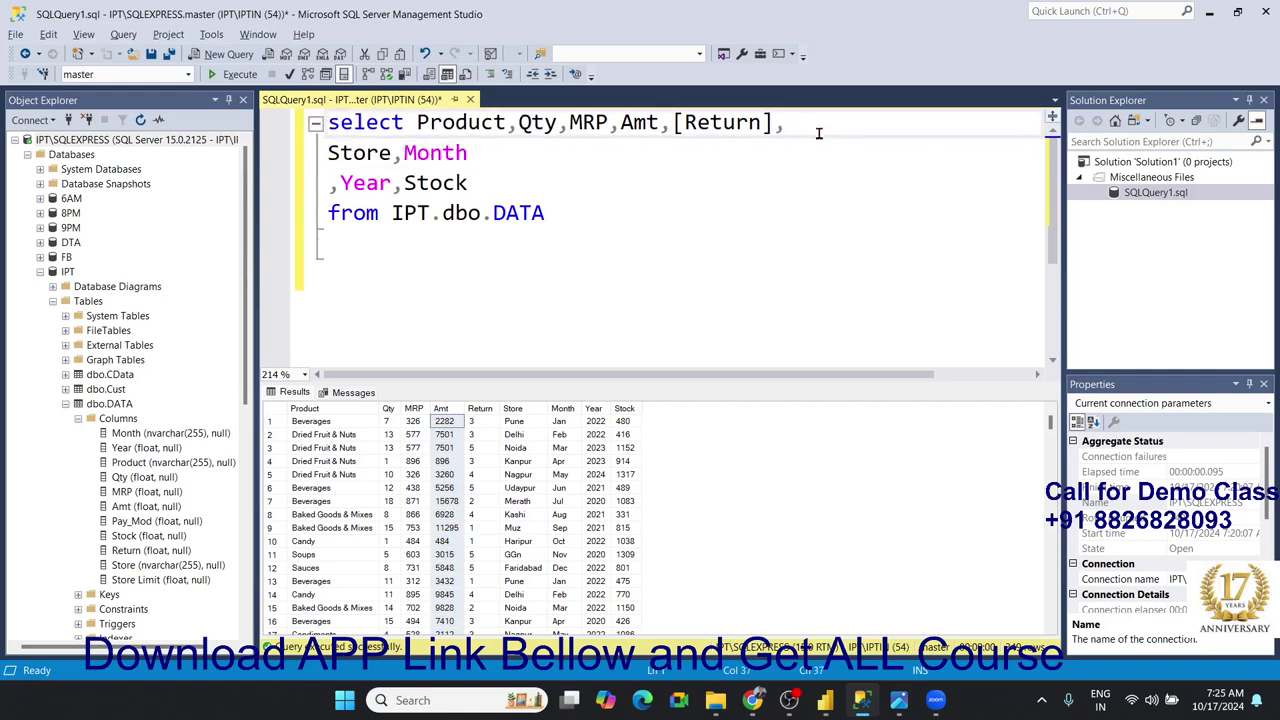
pyautogui.press('Return')
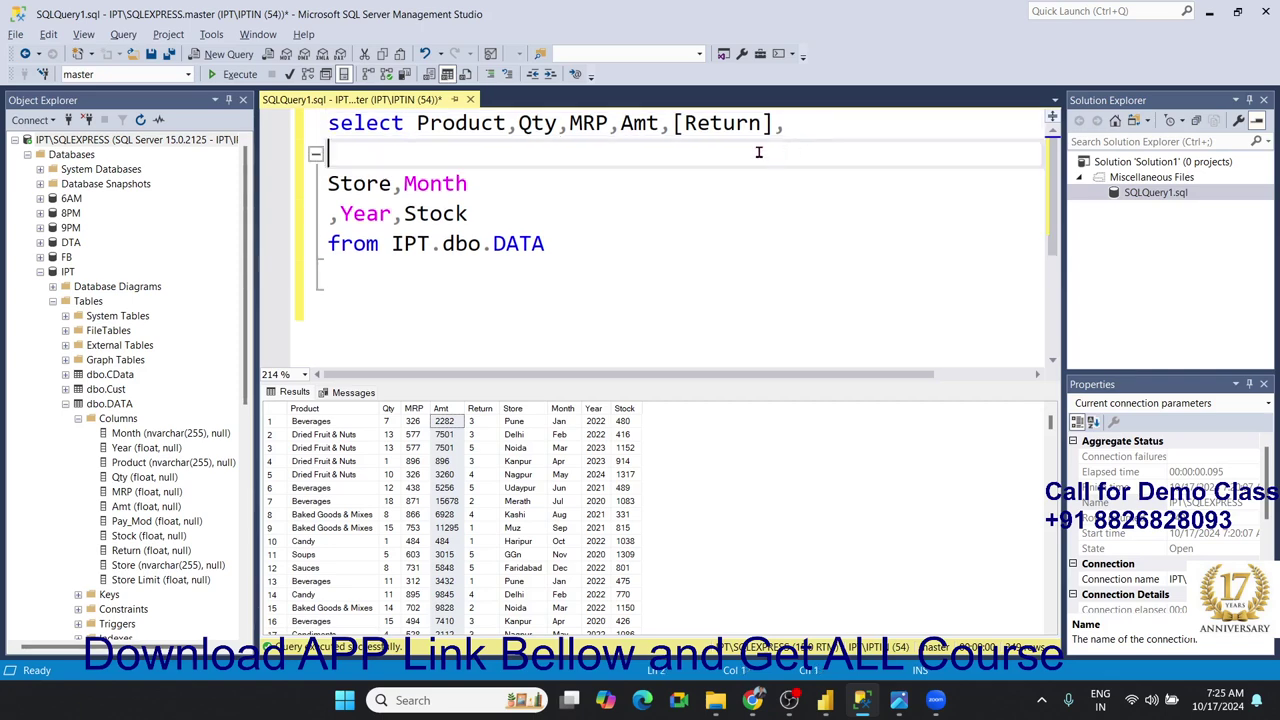
# - Add a comma after [Return], highlighting the MRP, Return and Amt column names
pyautogui.moveTo(557, 124); pyautogui.dragTo(530, 124)
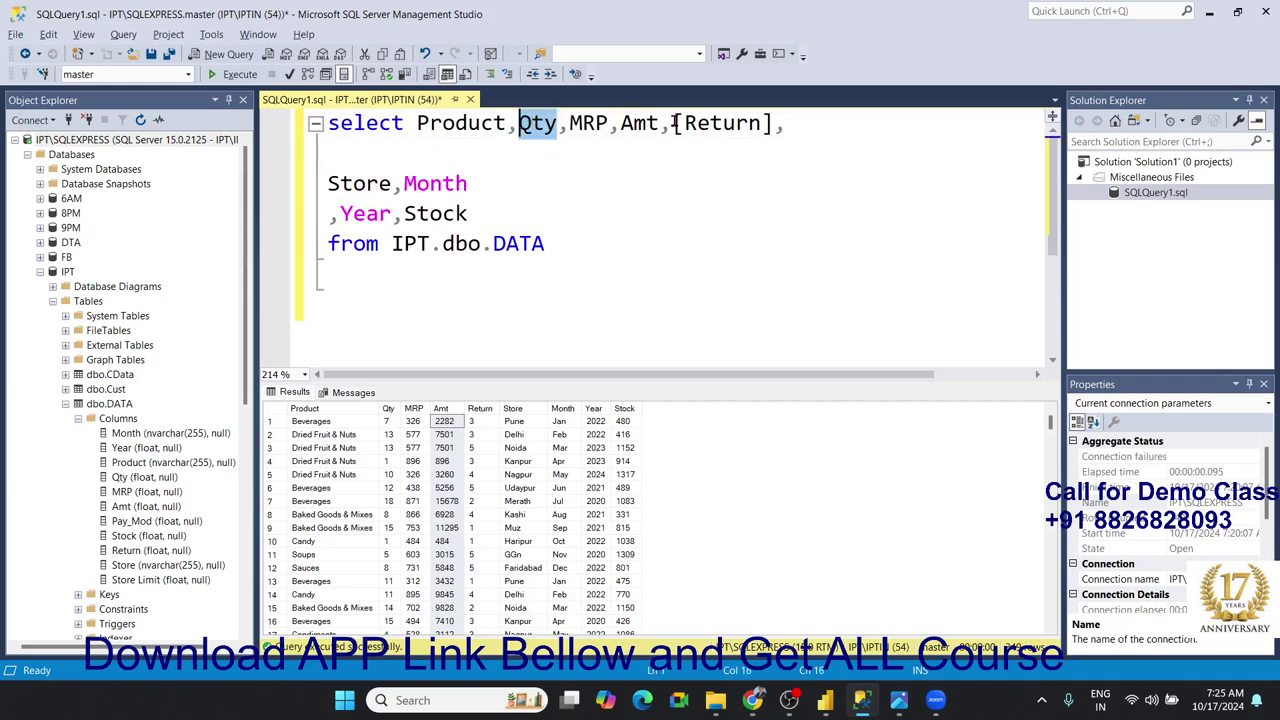
pyautogui.moveTo(673, 123); pyautogui.dragTo(778, 127)
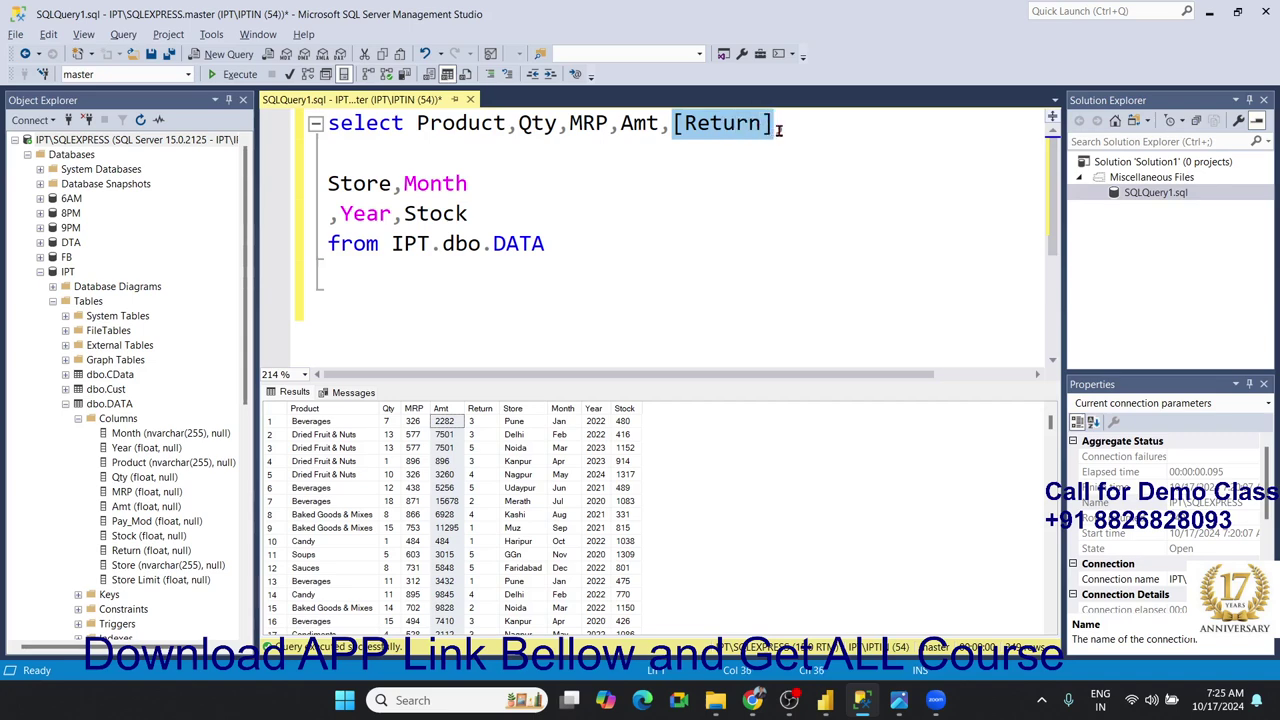
pyautogui.click(781, 126)
pyautogui.write(',')
pyautogui.click(609, 123)
pyautogui.doubleClick(597, 123)
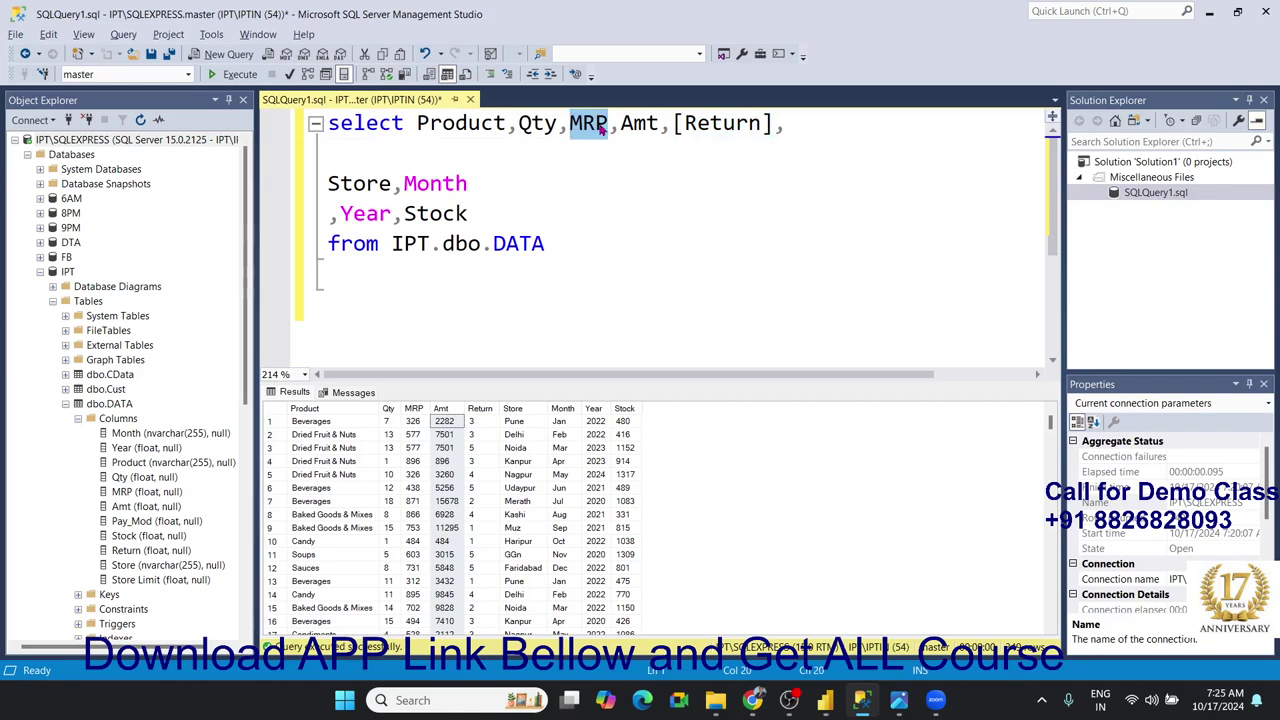
pyautogui.click(702, 165)
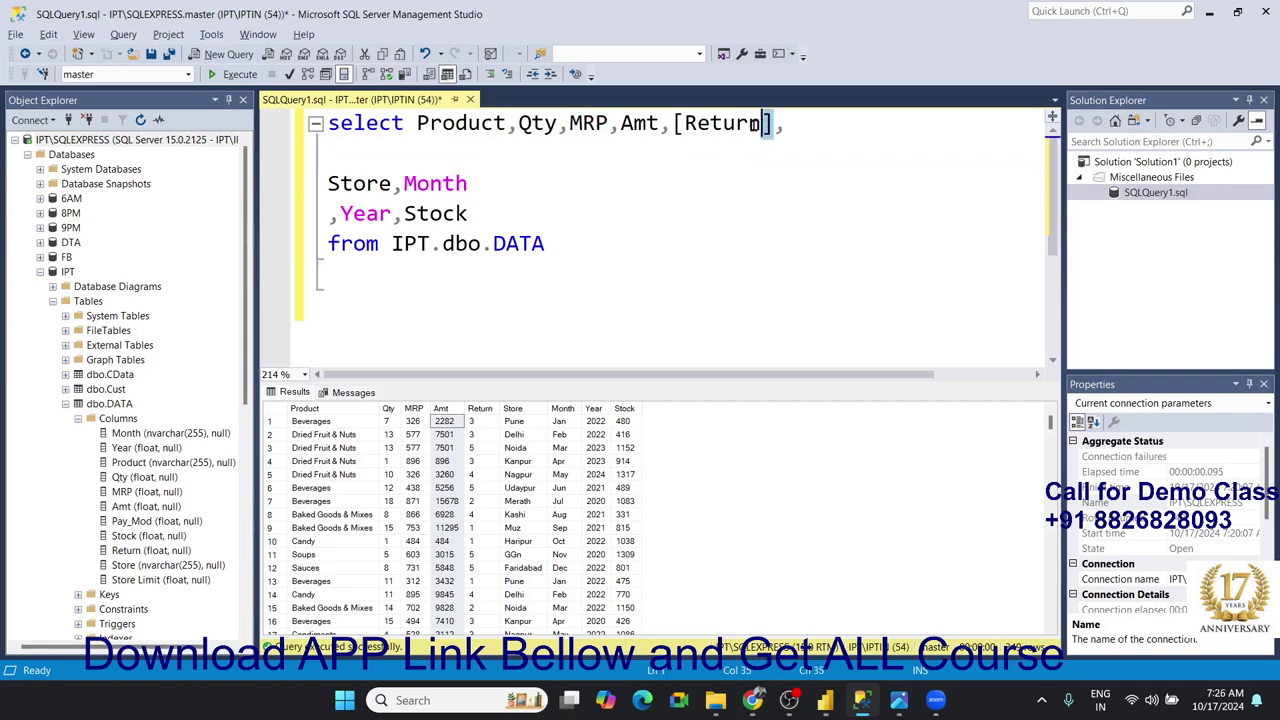
pyautogui.moveTo(772, 123); pyautogui.dragTo(672, 123)
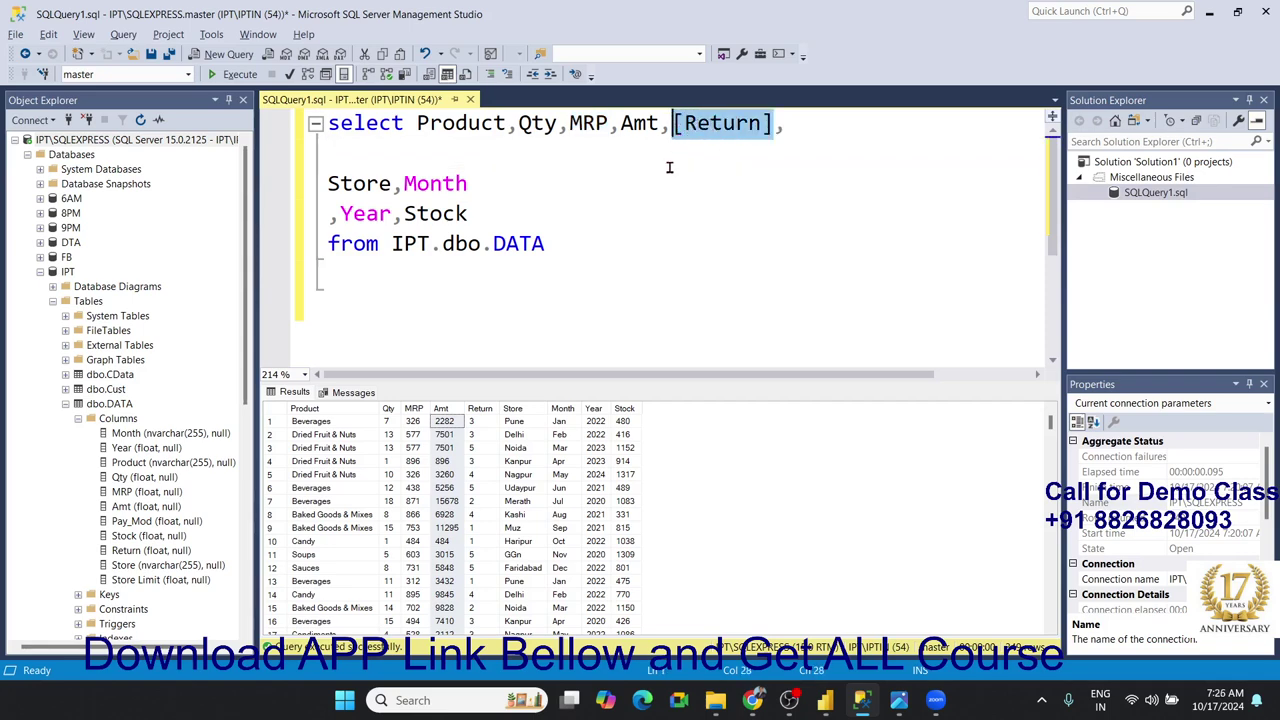
pyautogui.moveTo(660, 123); pyautogui.dragTo(622, 123)
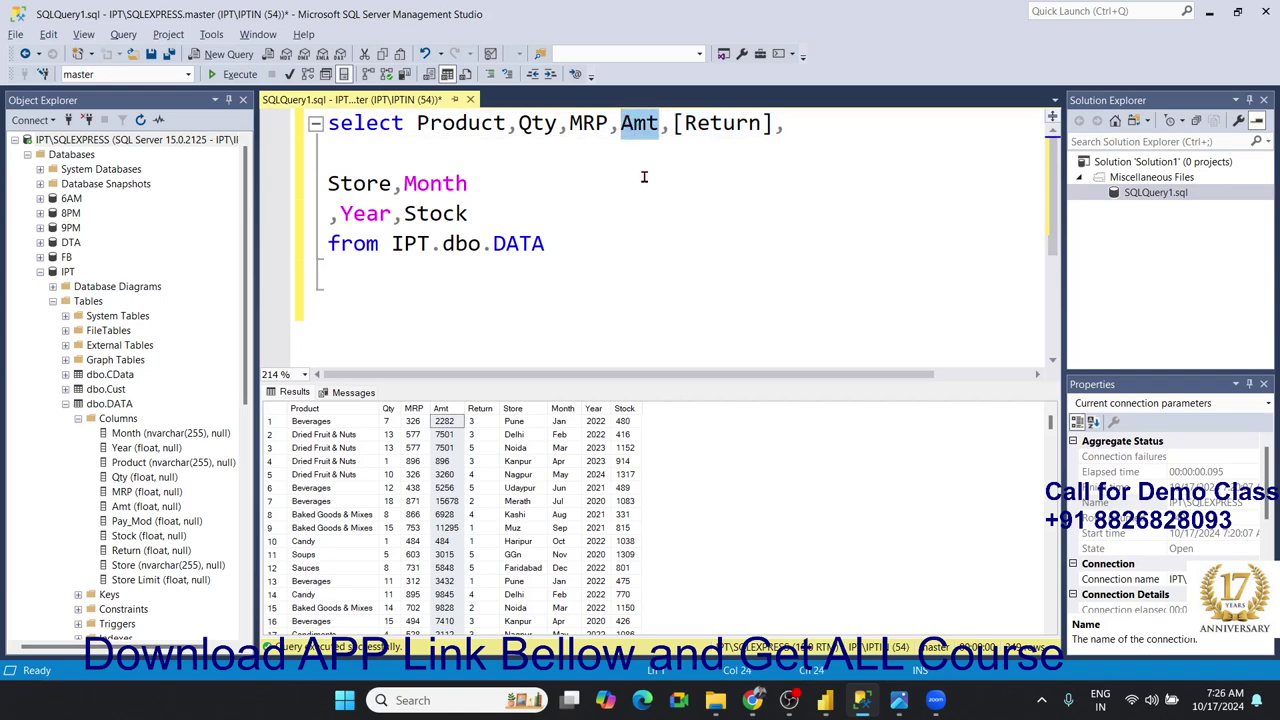
pyautogui.click(519, 155)
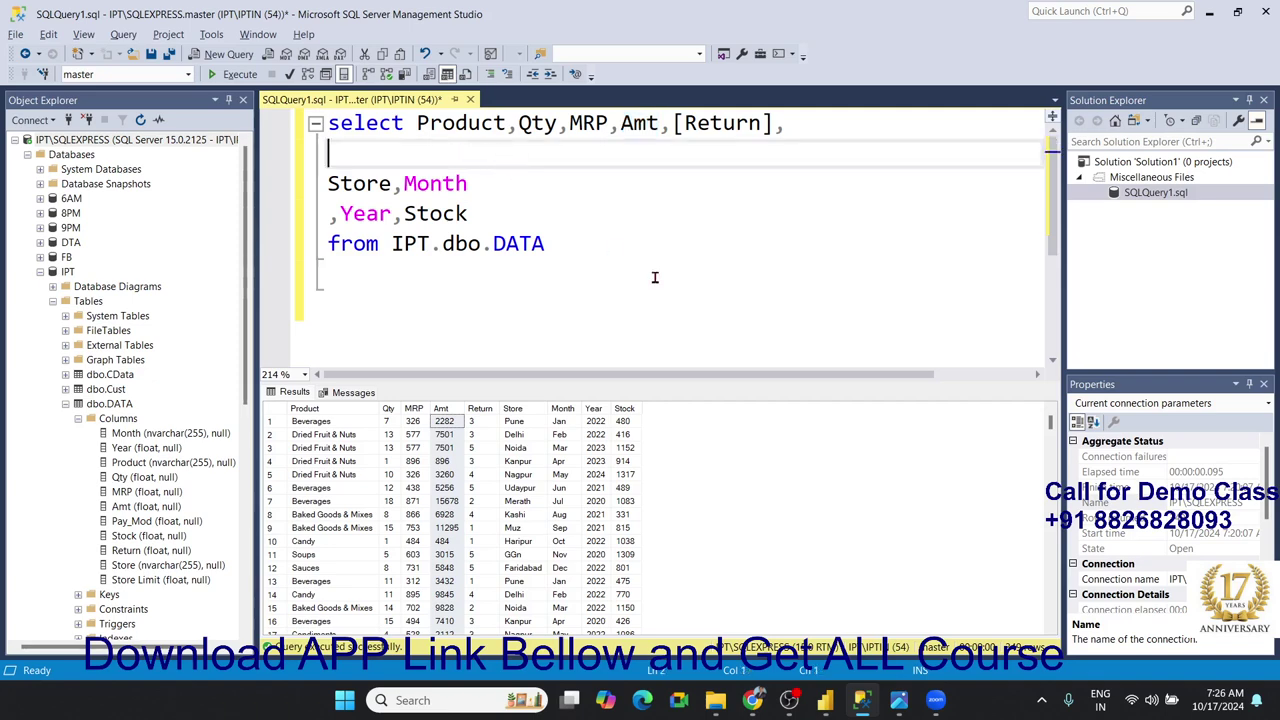
# - Copy server name IPT\SQLEXPRESS from the Connect dialog, cancel, and switch to Power BI Desktop
pyautogui.click(70, 120)
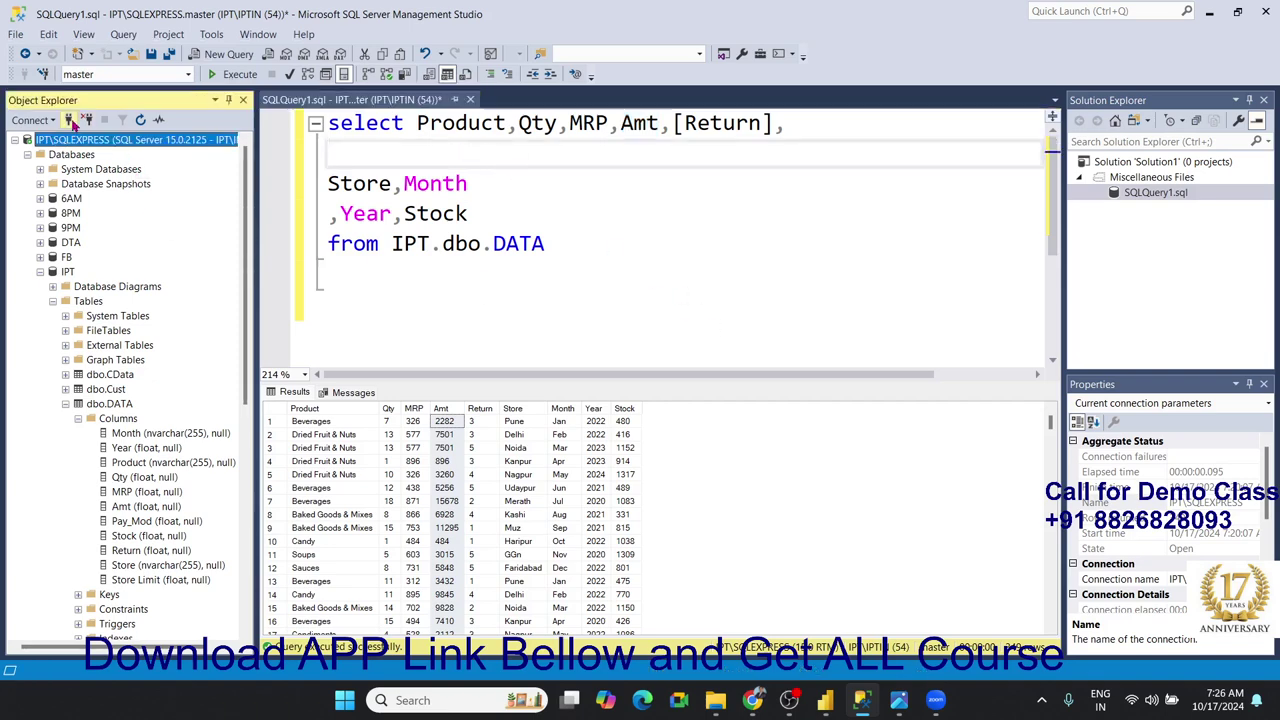
pyautogui.rightClick(613, 246)
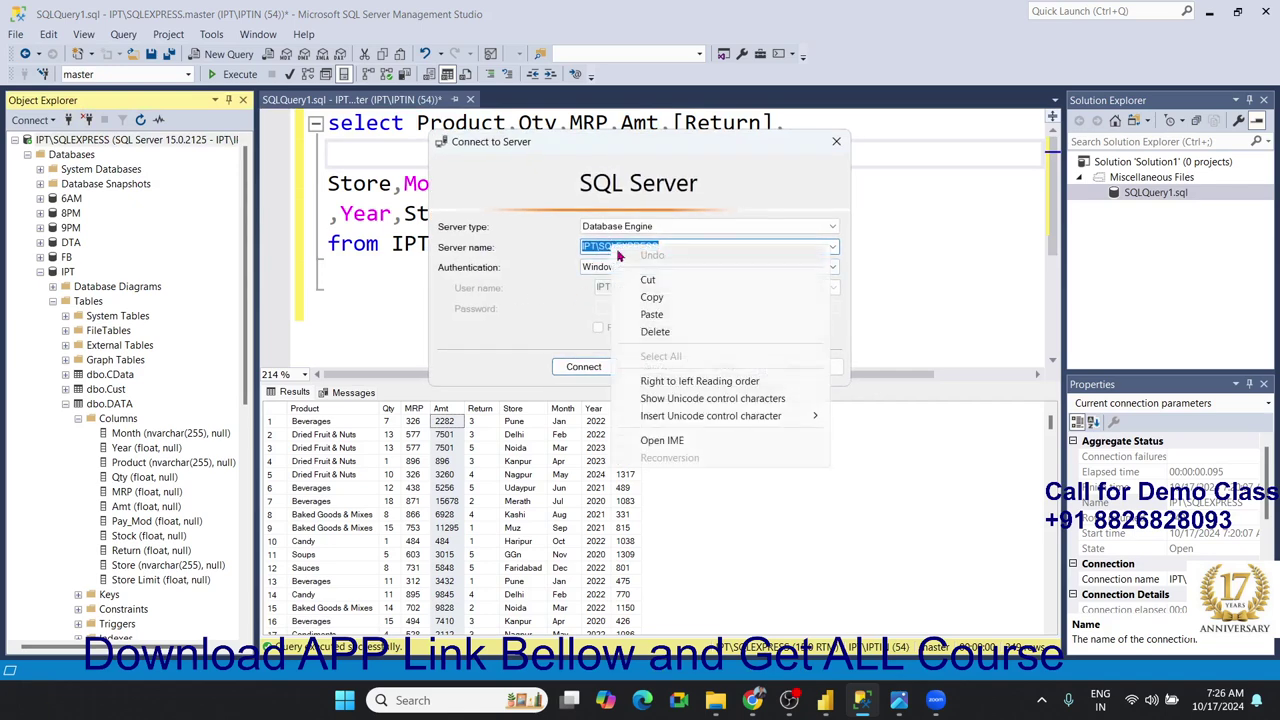
pyautogui.click(652, 298)
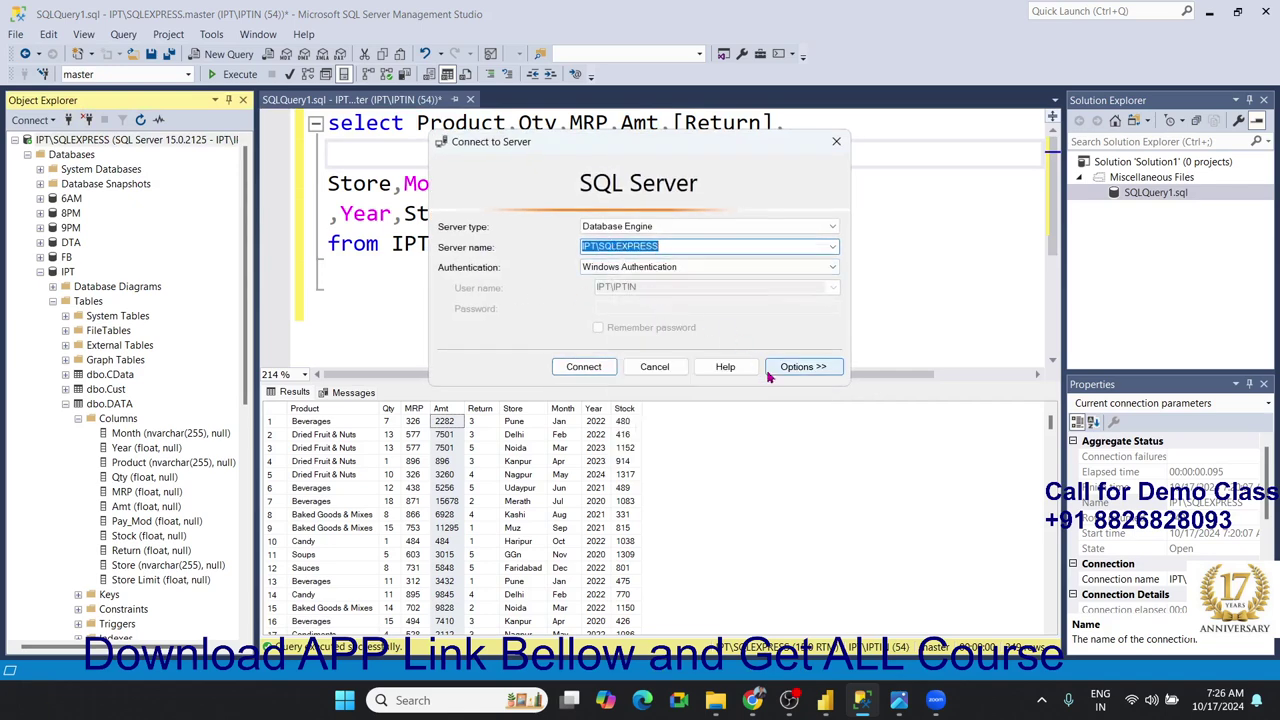
pyautogui.click(652, 367)
pyautogui.click(384, 160)
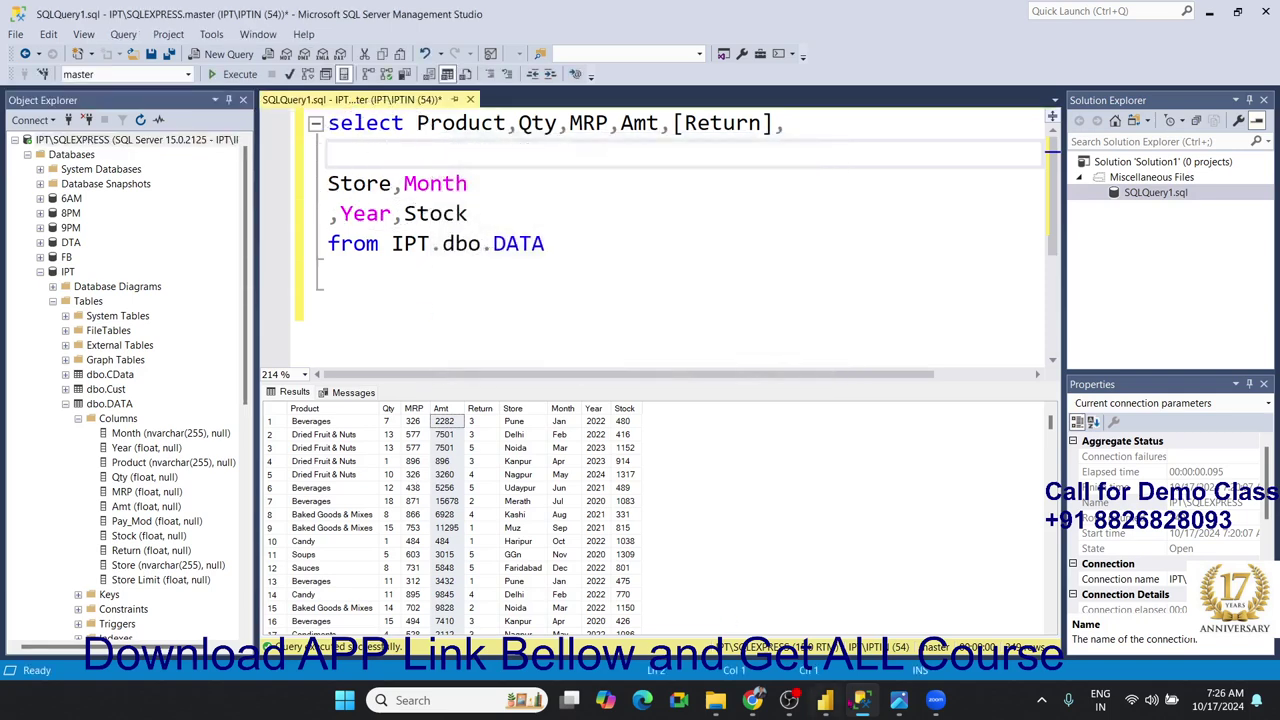
pyautogui.moveTo(790, 695)
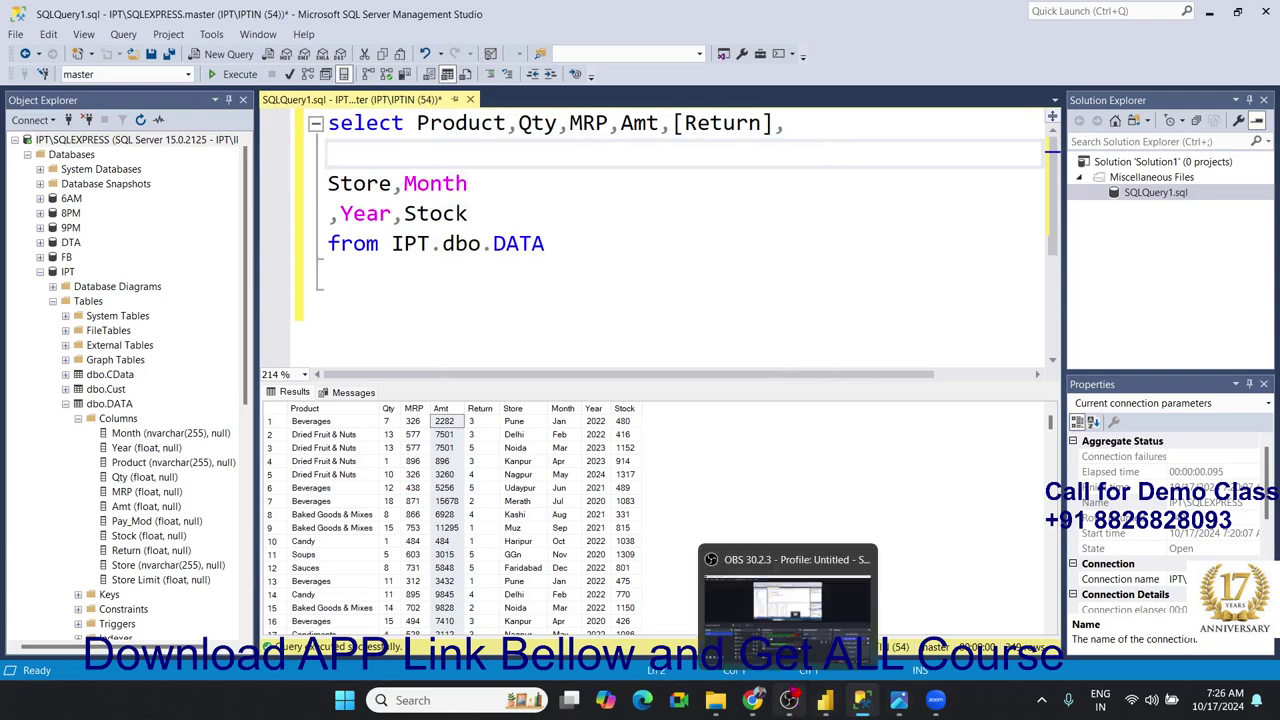
pyautogui.click(825, 700)
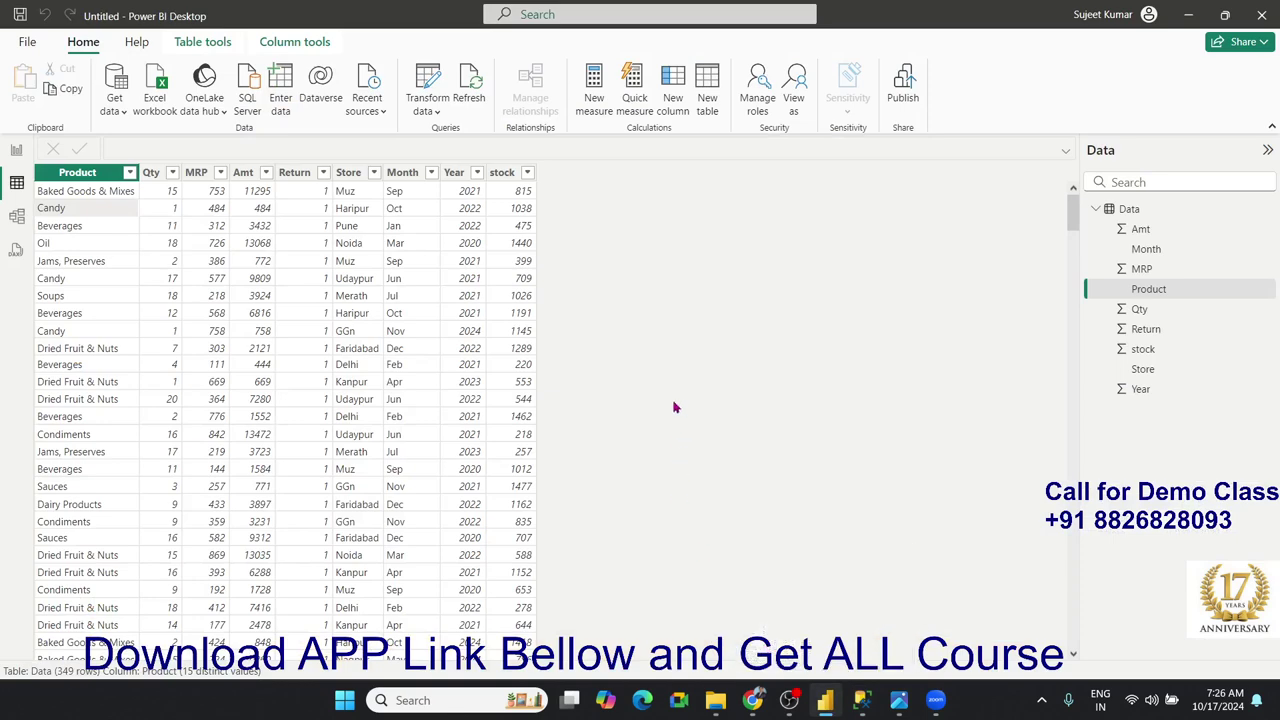
# - Choose Get data > SQL Server, enter server IPT\SQLEXPRESS and database IPT, and expand Advanced options
pyautogui.click(121, 114)
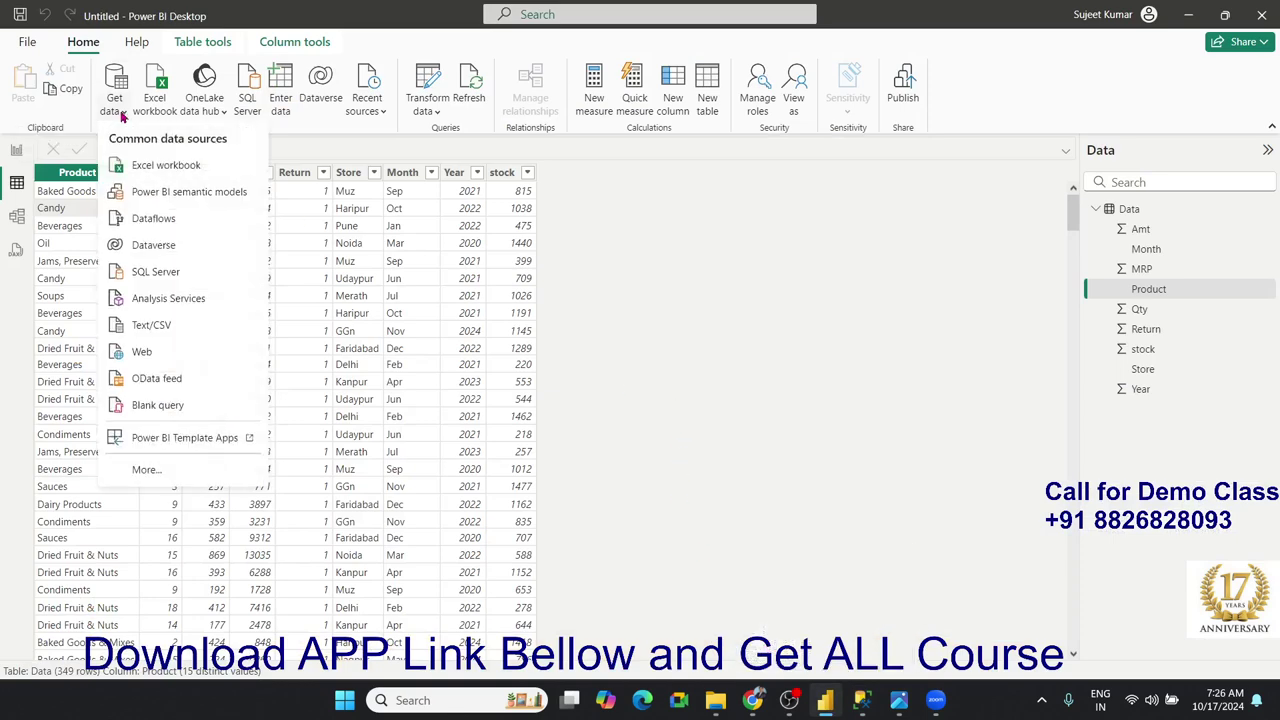
pyautogui.click(168, 273)
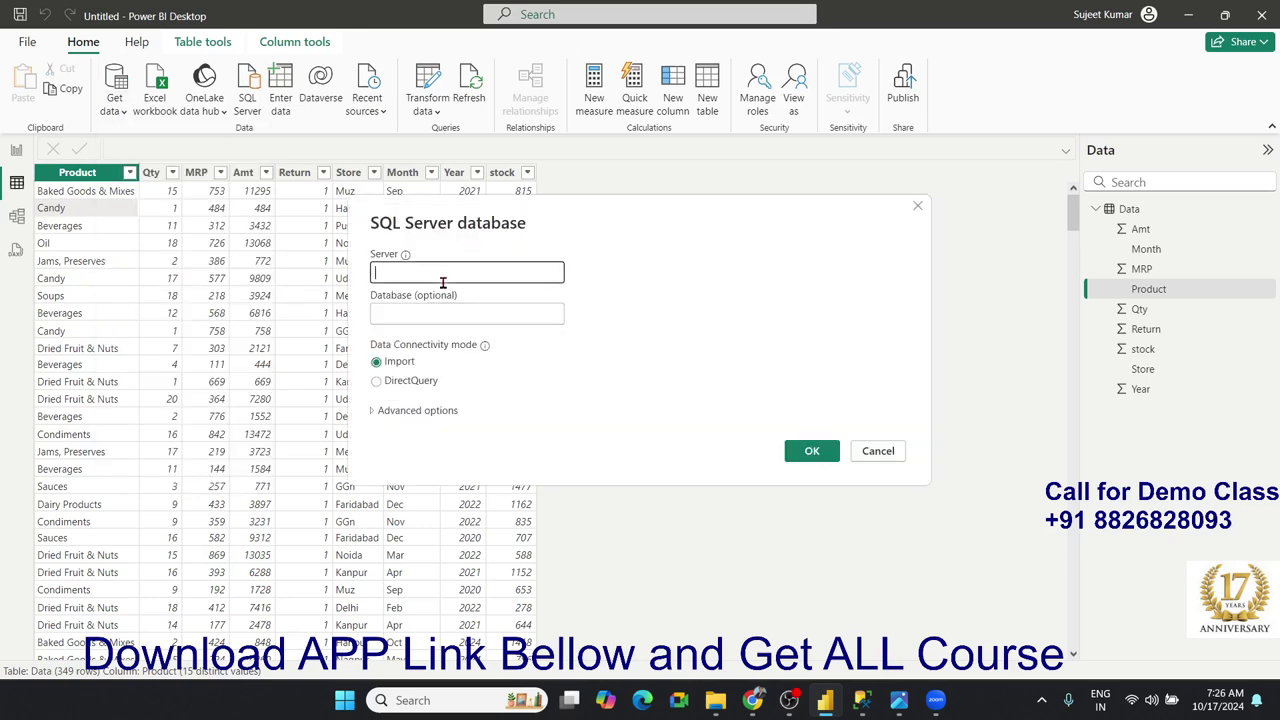
pyautogui.write('IPT\\SQLEXPRESS')
pyautogui.click(435, 312)
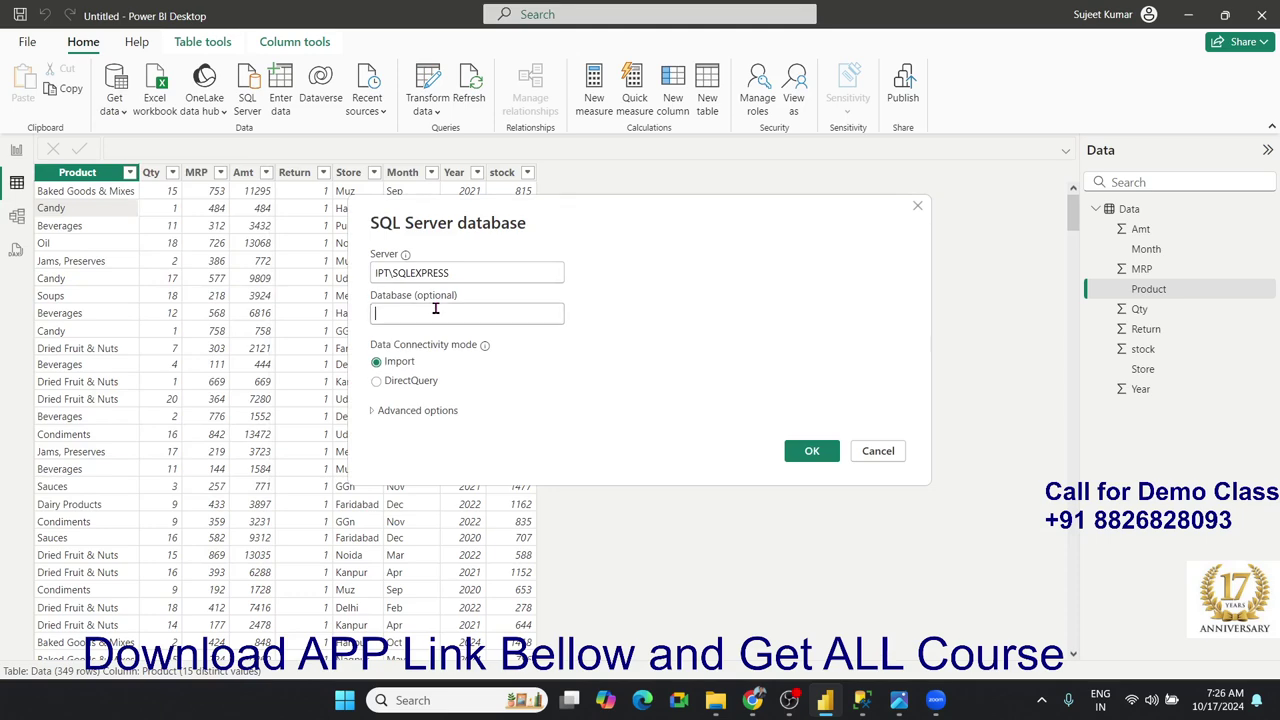
pyautogui.write('IPT')
pyautogui.hotkey('alt', 'Tab')
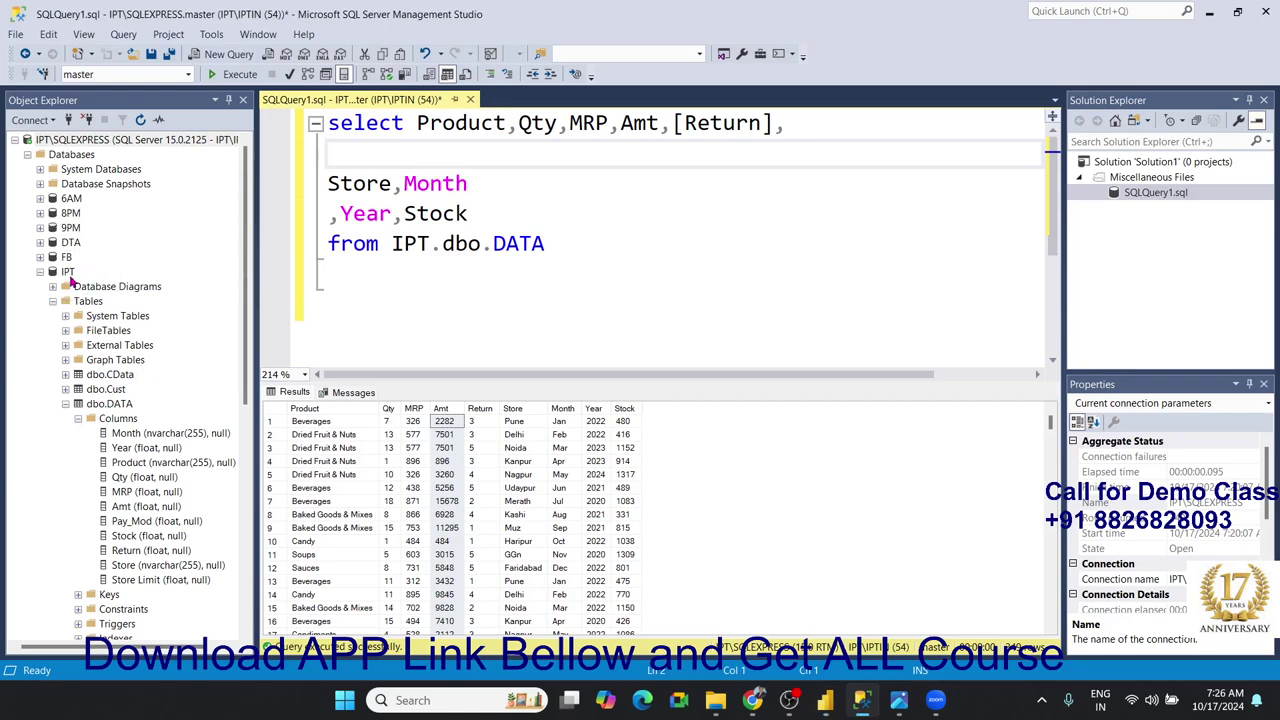
pyautogui.hotkey('alt', 'Tab')
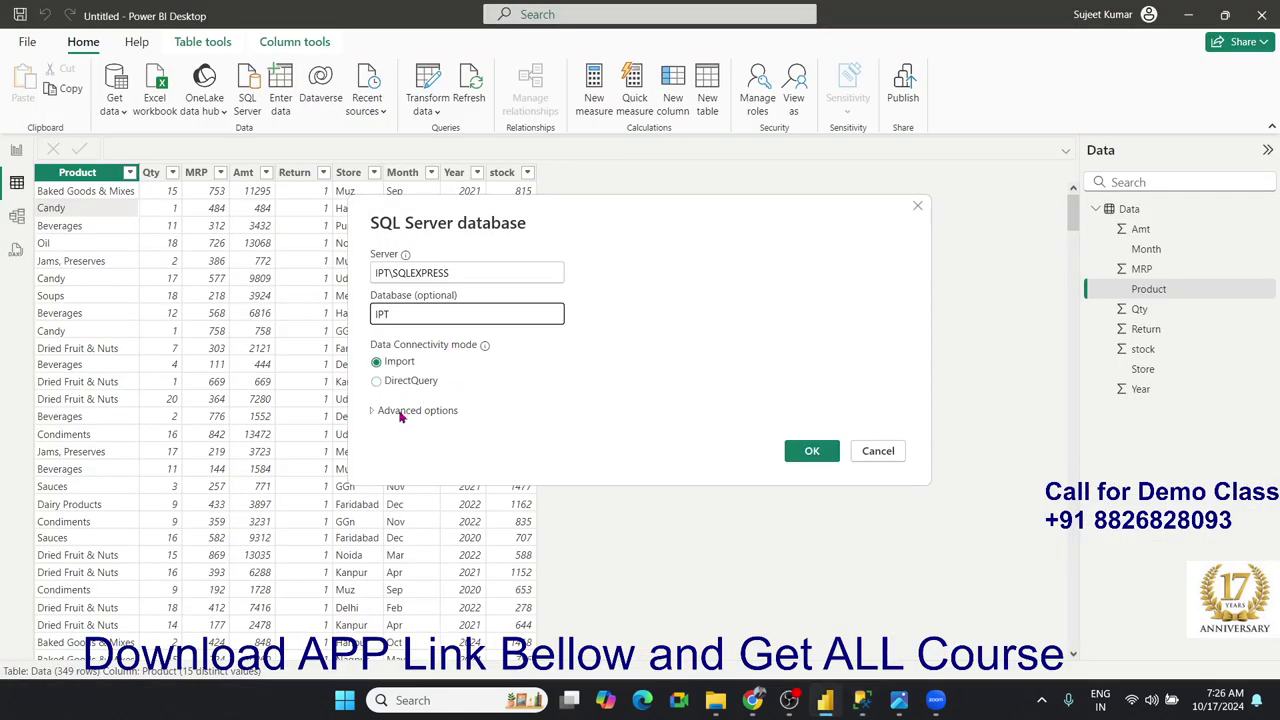
pyautogui.click(403, 412)
pyautogui.click(403, 489)
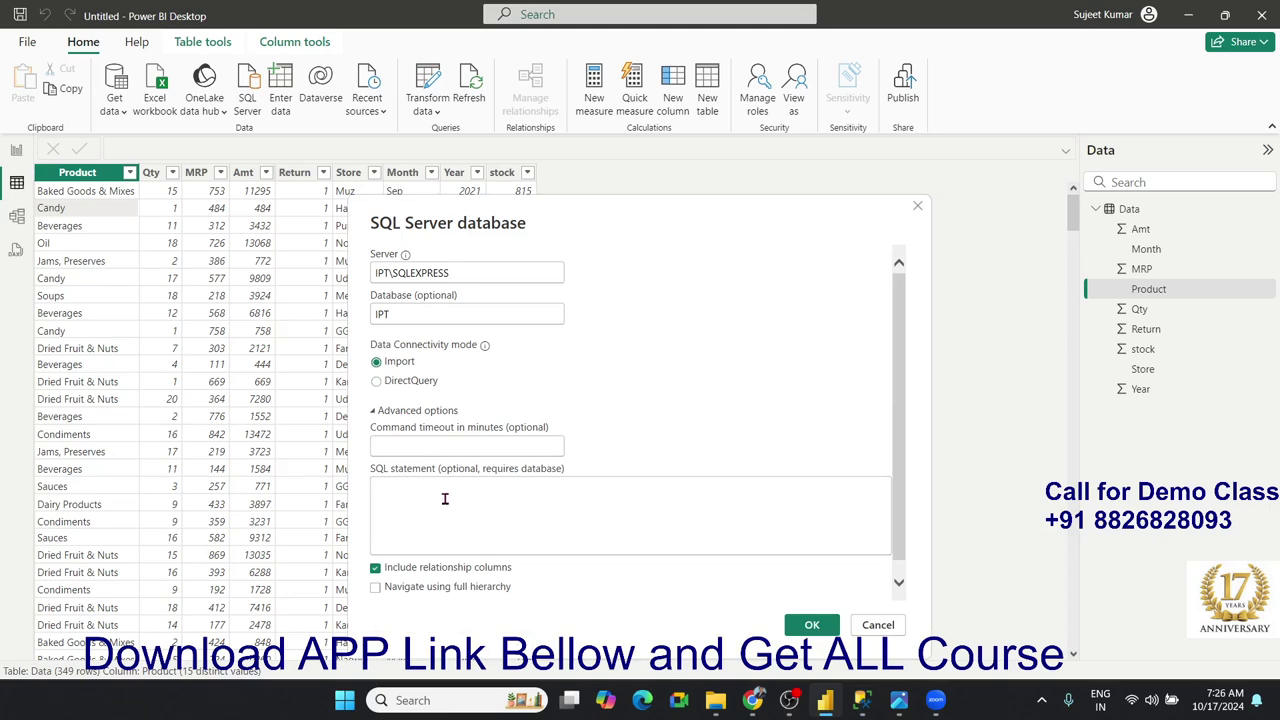
# - Type Select Product,Qty,MRP,Amt,[Return] plus the (Qty-[Return])*Amt as A_Amt column
pyautogui.write('Select')
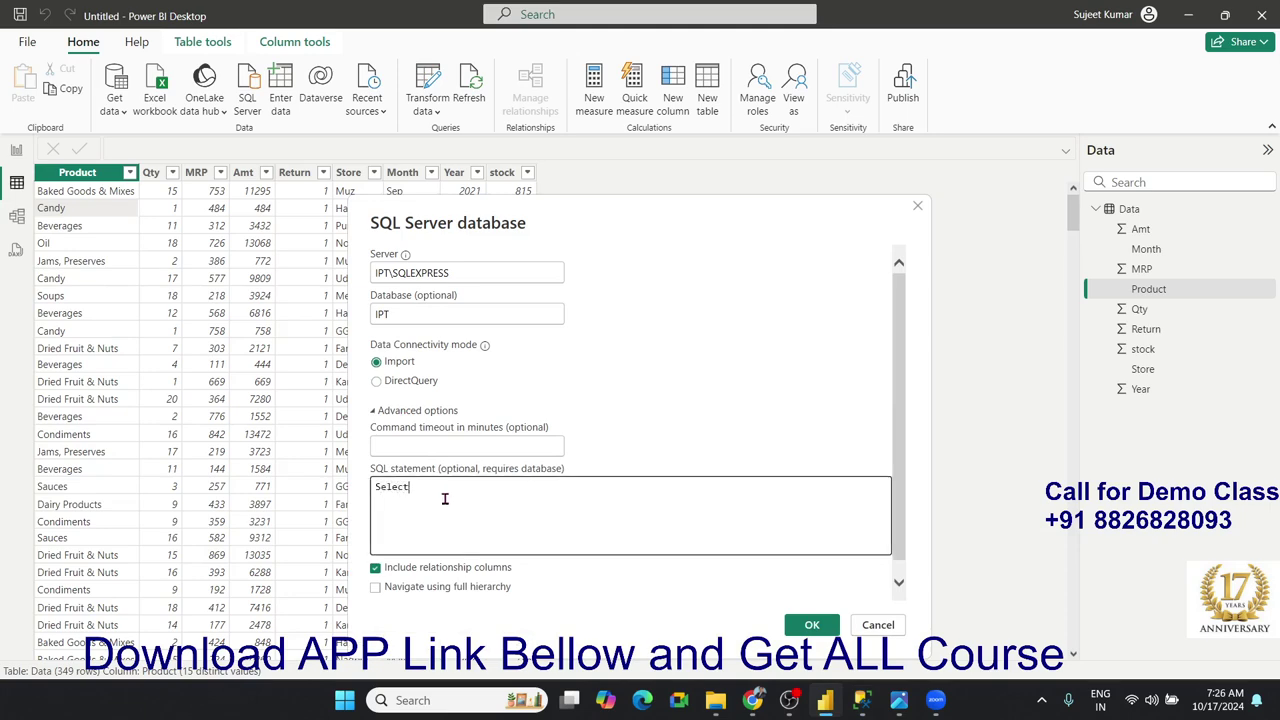
pyautogui.hotkey('alt', 'Tab')
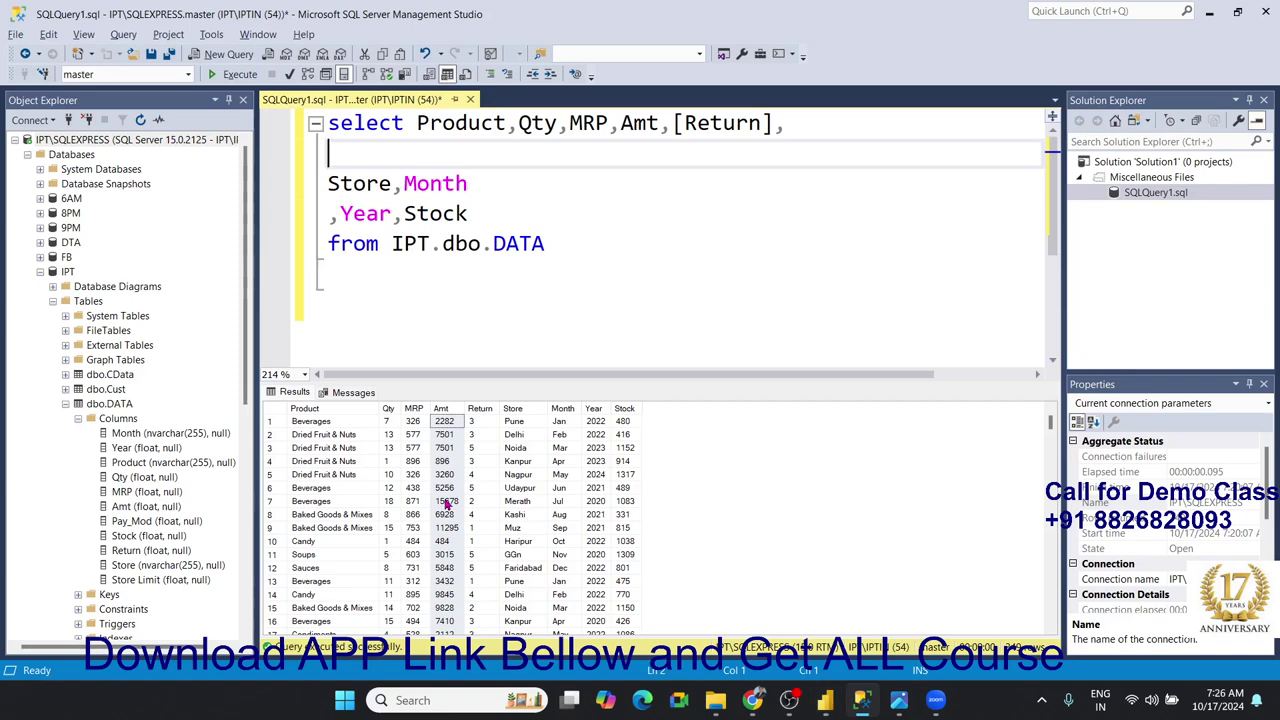
pyautogui.hotkey('alt', 'Tab')
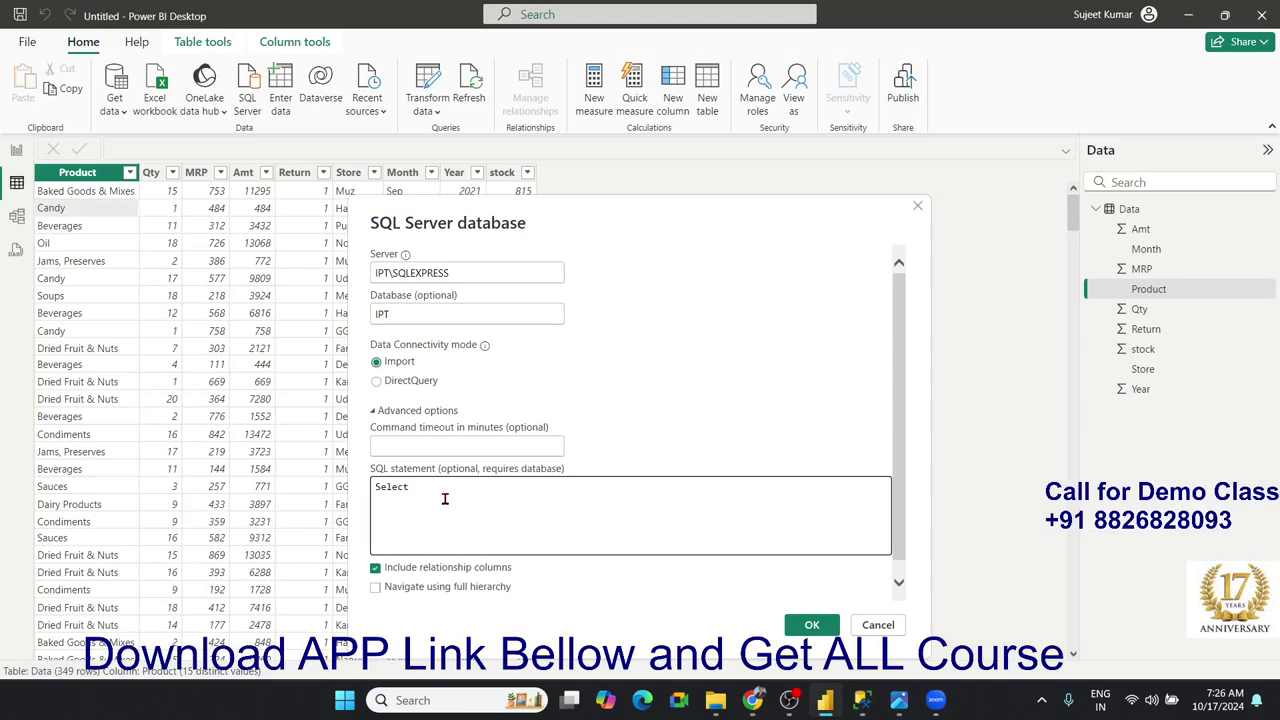
pyautogui.write(' Product,')
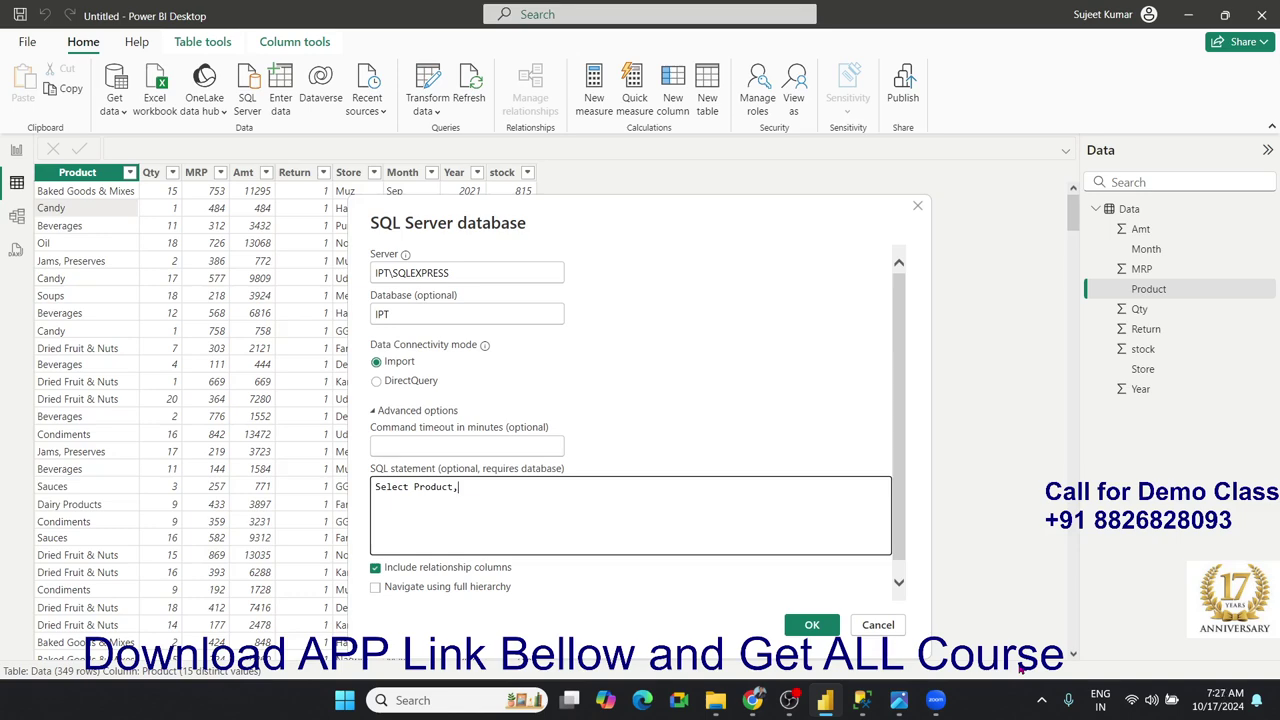
pyautogui.hotkey('alt', 'Tab')
pyautogui.hotkey('alt', 'Tab')
pyautogui.click(494, 503)
pyautogui.write('Q')
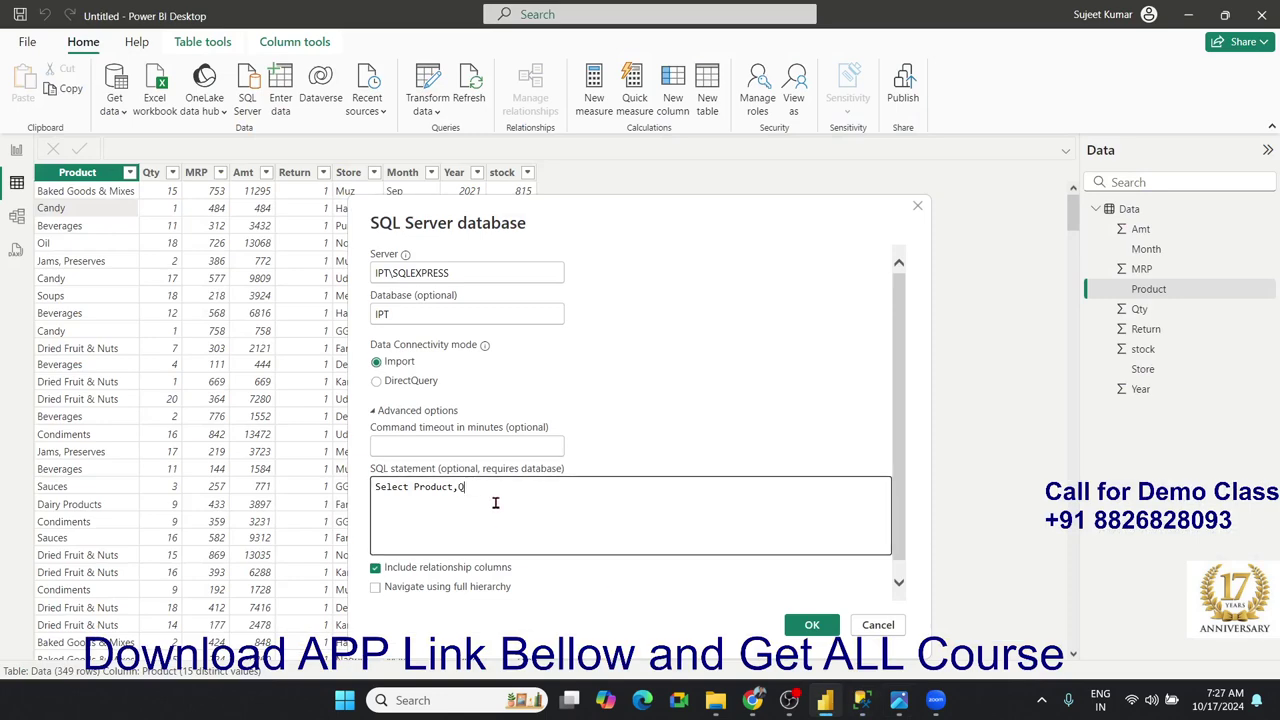
pyautogui.write('ty,')
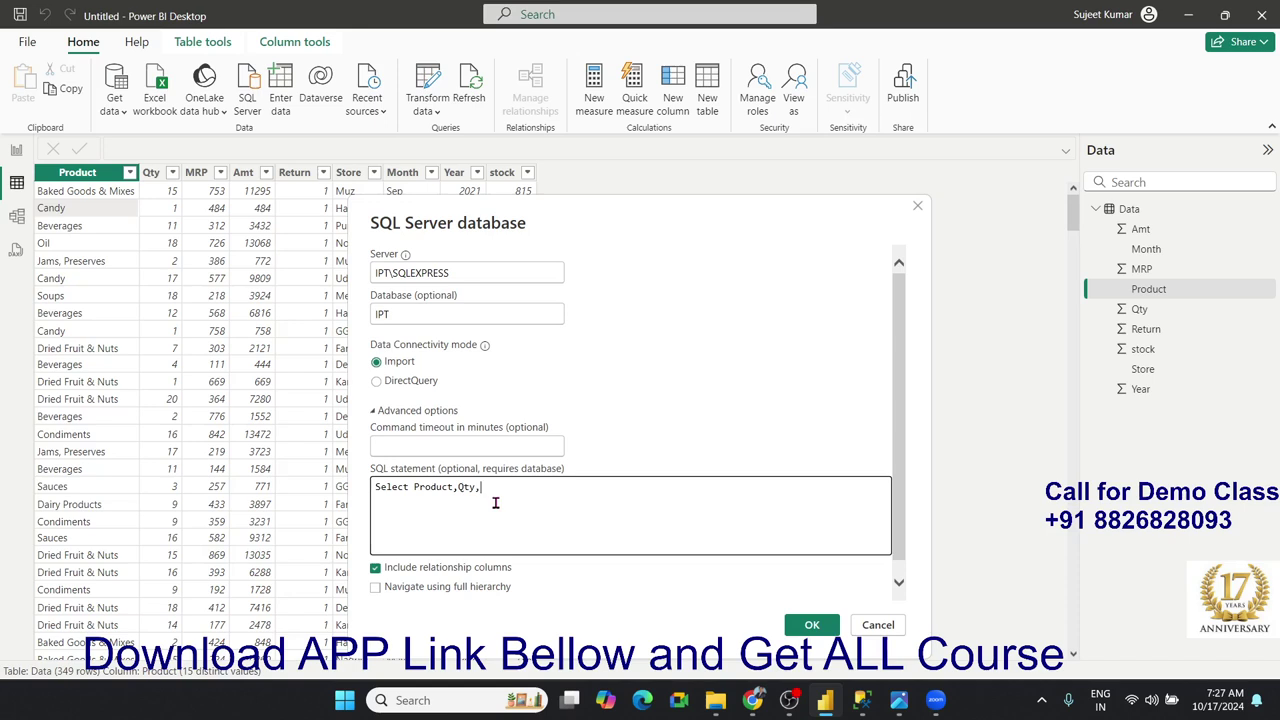
pyautogui.write('RP')
pyautogui.write('Amt')
pyautogui.write('R')
pyautogui.write('Re')
pyautogui.write('t')
pyautogui.write('ur')
pyautogui.write('y')
pyautogui.write('-')
pyautogui.write('[Re')
pyautogui.write('turn')
pyautogui.write('Amt a')
pyautogui.write('s "')
pyautogui.write('A')
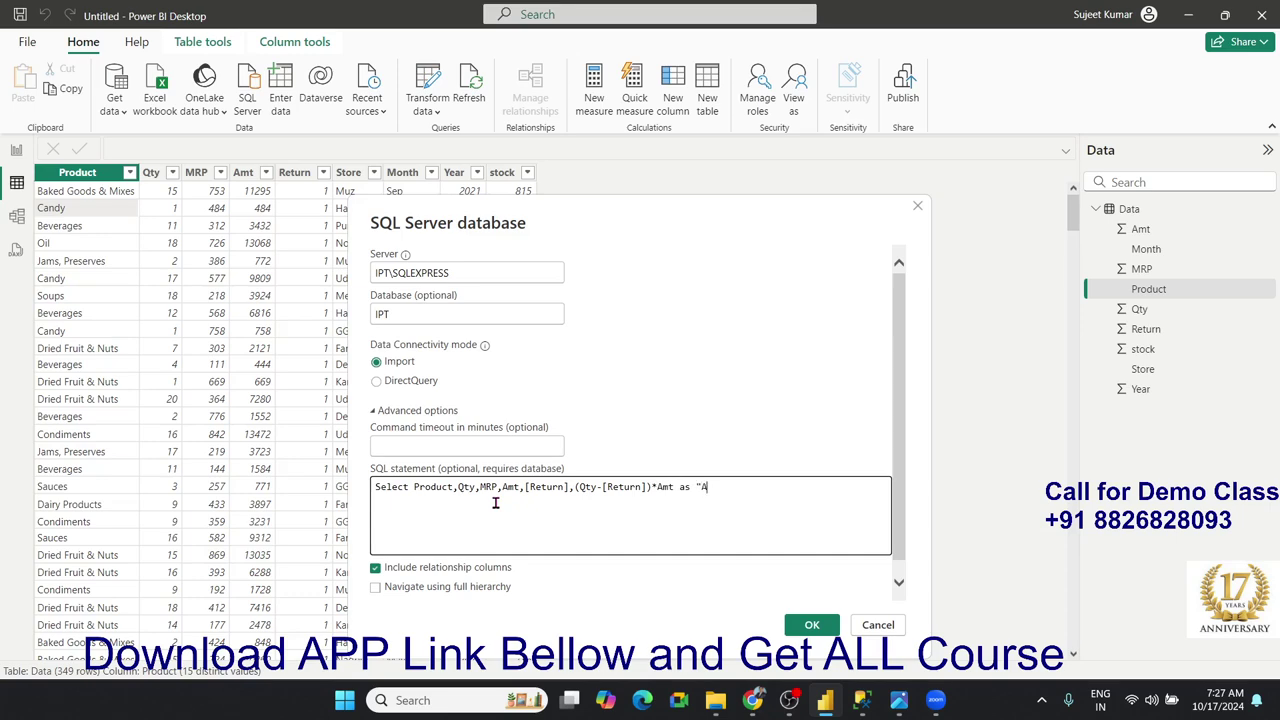
pyautogui.press('BackSpace')
pyautogui.press('BackSpace')
pyautogui.write('Amt')
pyautogui.hotkey('alt', 'Tab')
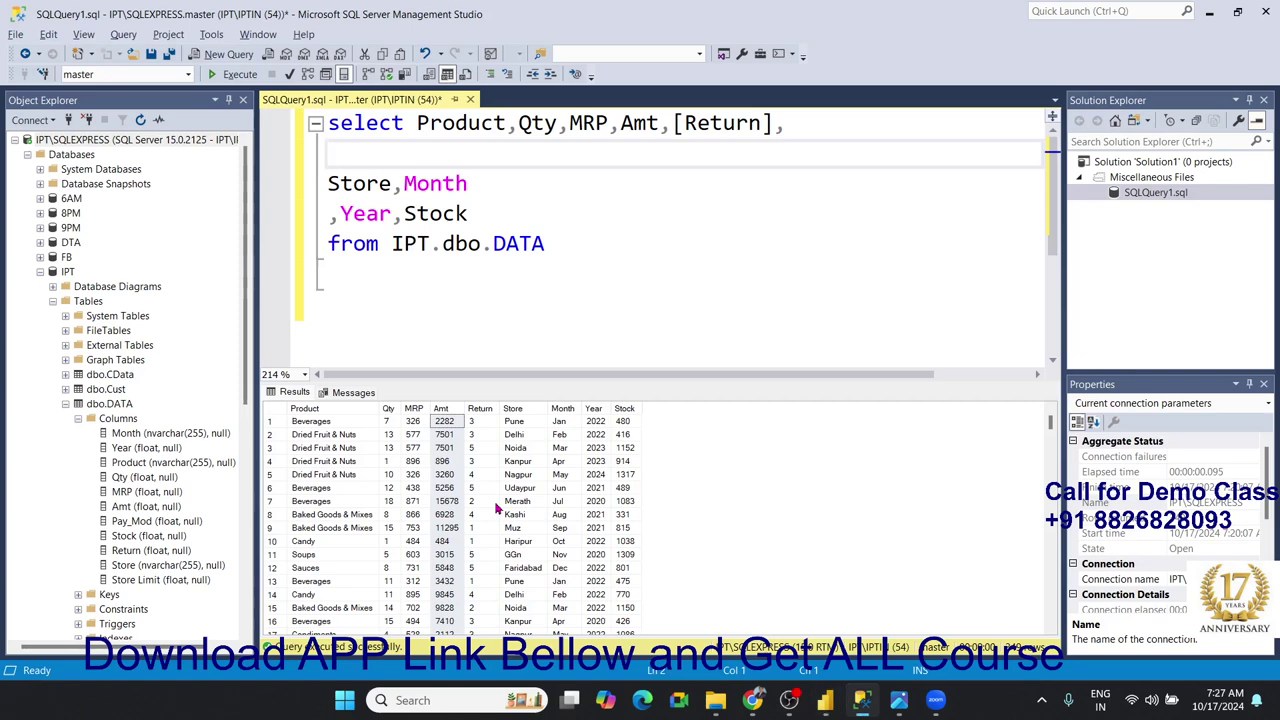
pyautogui.hotkey('alt', 'Tab')
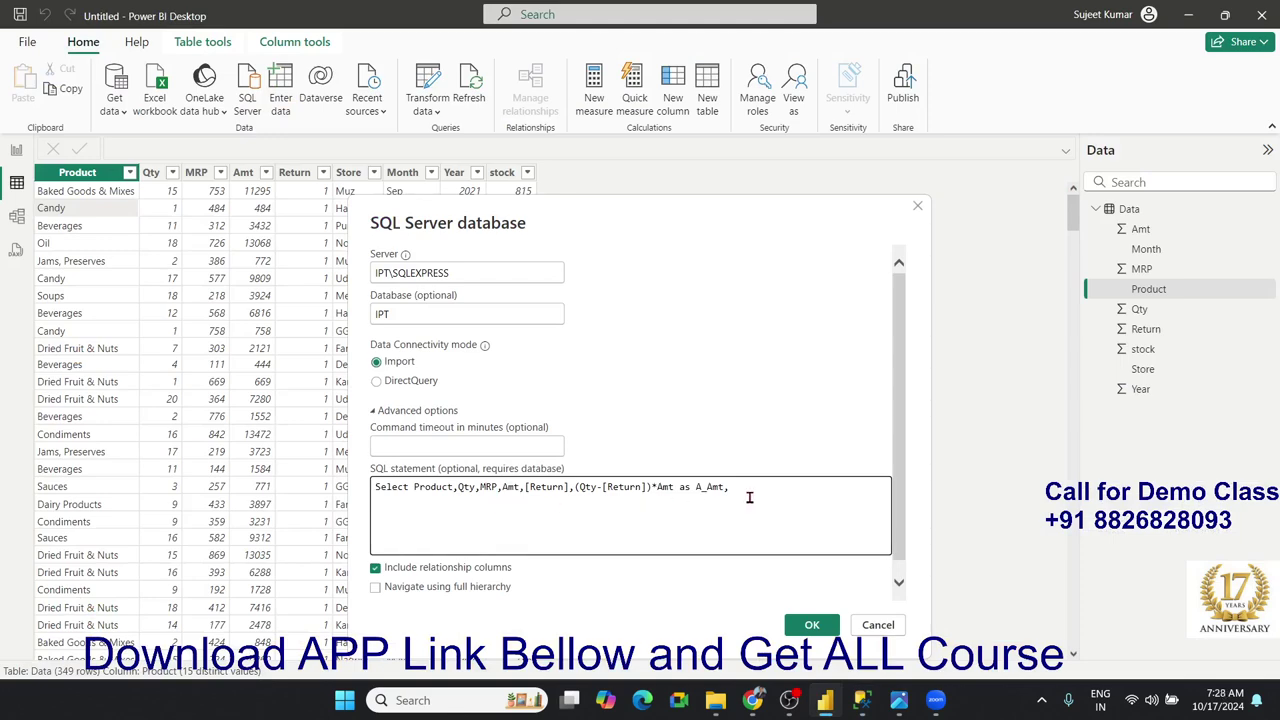
# - Finish the statement with Store,Month,Year from DATA and run it
pyautogui.write('Sto')
pyautogui.write('re,')
pyautogui.write('Month,')
pyautogui.write('YEA')
pyautogui.press('BackSpace')
pyautogui.press('BackSpace')
pyautogui.write('ear')
pyautogui.moveTo(575, 488)
pyautogui.mouseDown()
pyautogui.moveTo(642, 488)
pyautogui.moveTo(585, 488)
pyautogui.mouseUp()
pyautogui.click(648, 488)
pyautogui.click(660, 488)
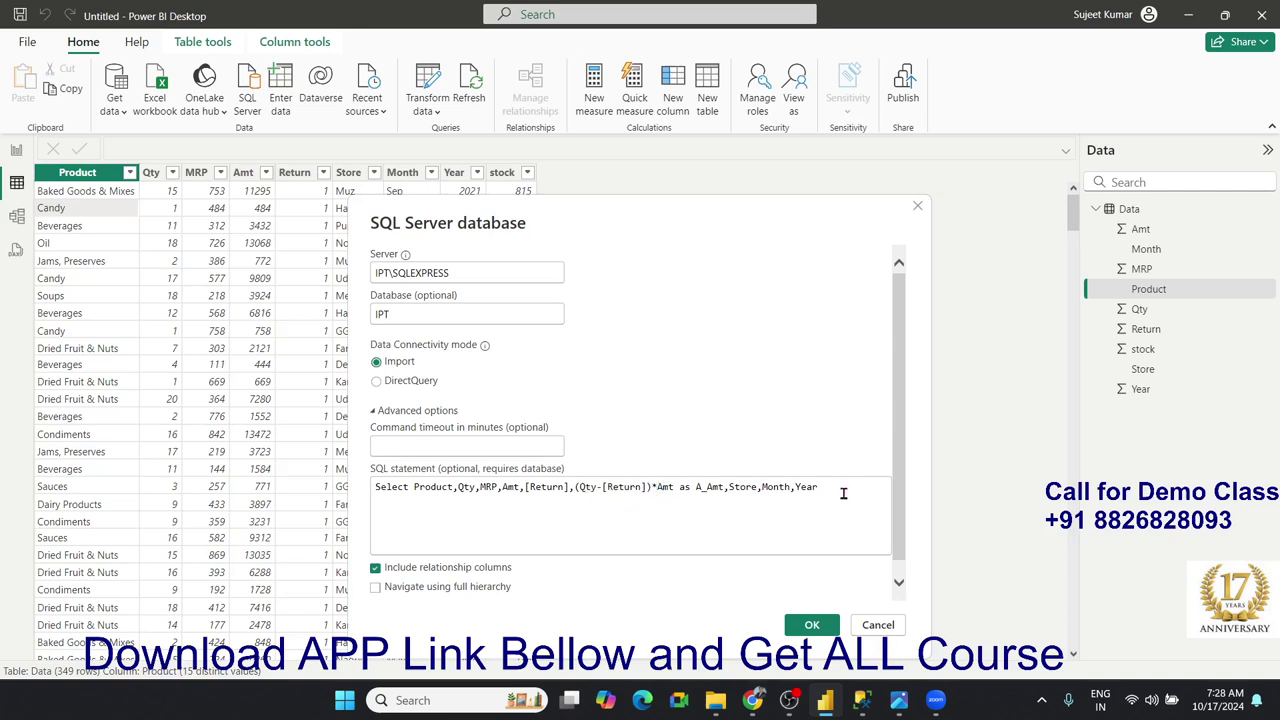
pyautogui.press('Return')
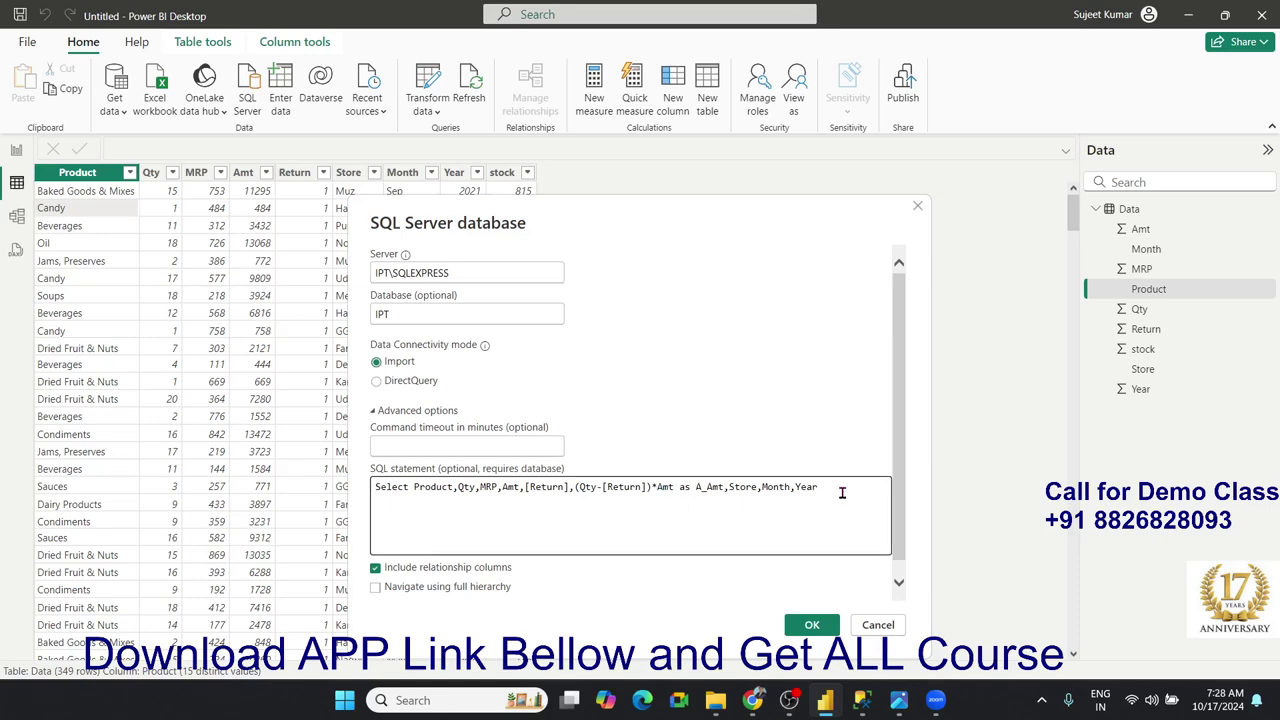
pyautogui.write('from D')
pyautogui.write('ATA')
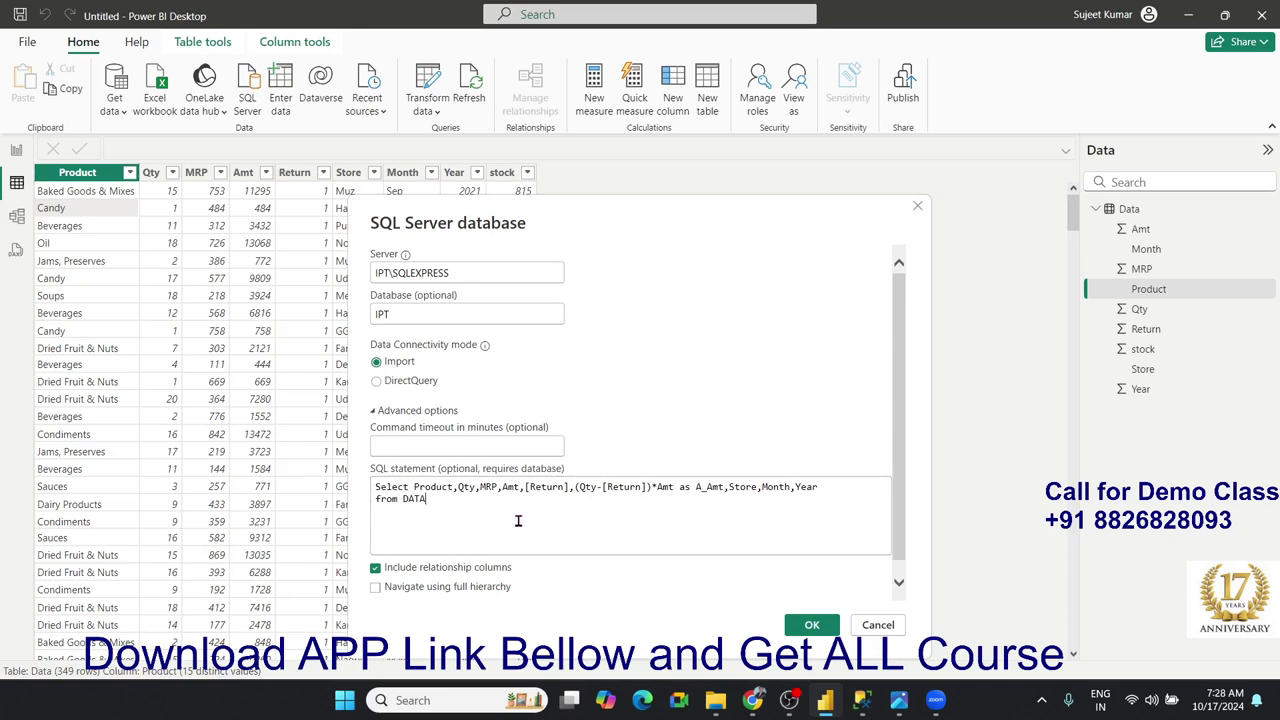
pyautogui.hotkey('ctrl', 'a')
pyautogui.click(408, 503)
pyautogui.click(820, 627)
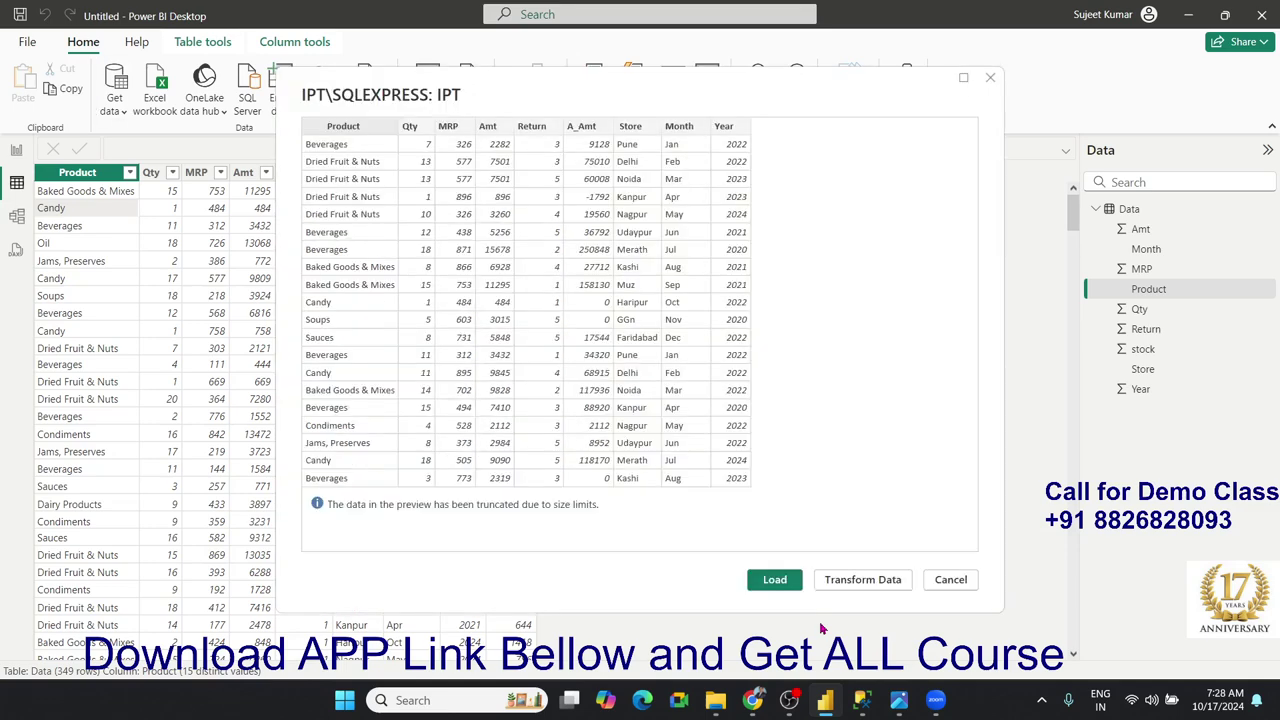
# - Load the result as Query1, inspect its A_Amt column, then switch to Management Studio
pyautogui.click(788, 583)
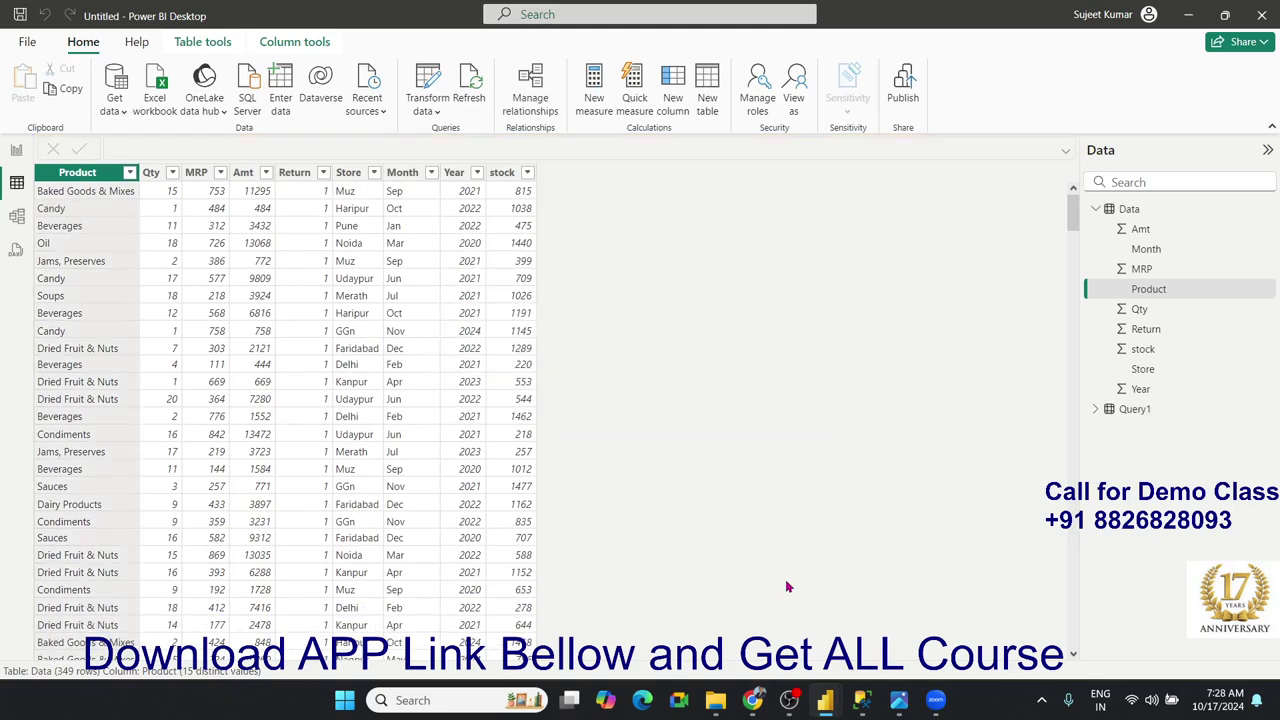
pyautogui.click(1145, 414)
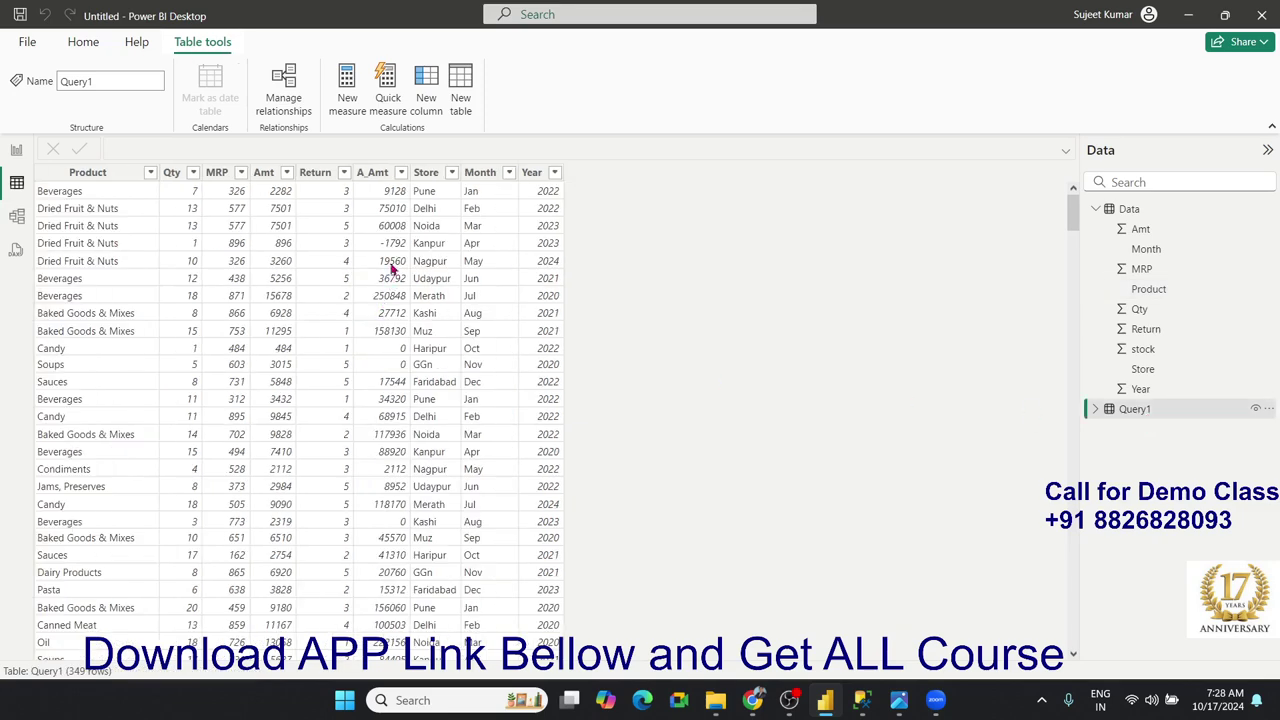
pyautogui.click(380, 210)
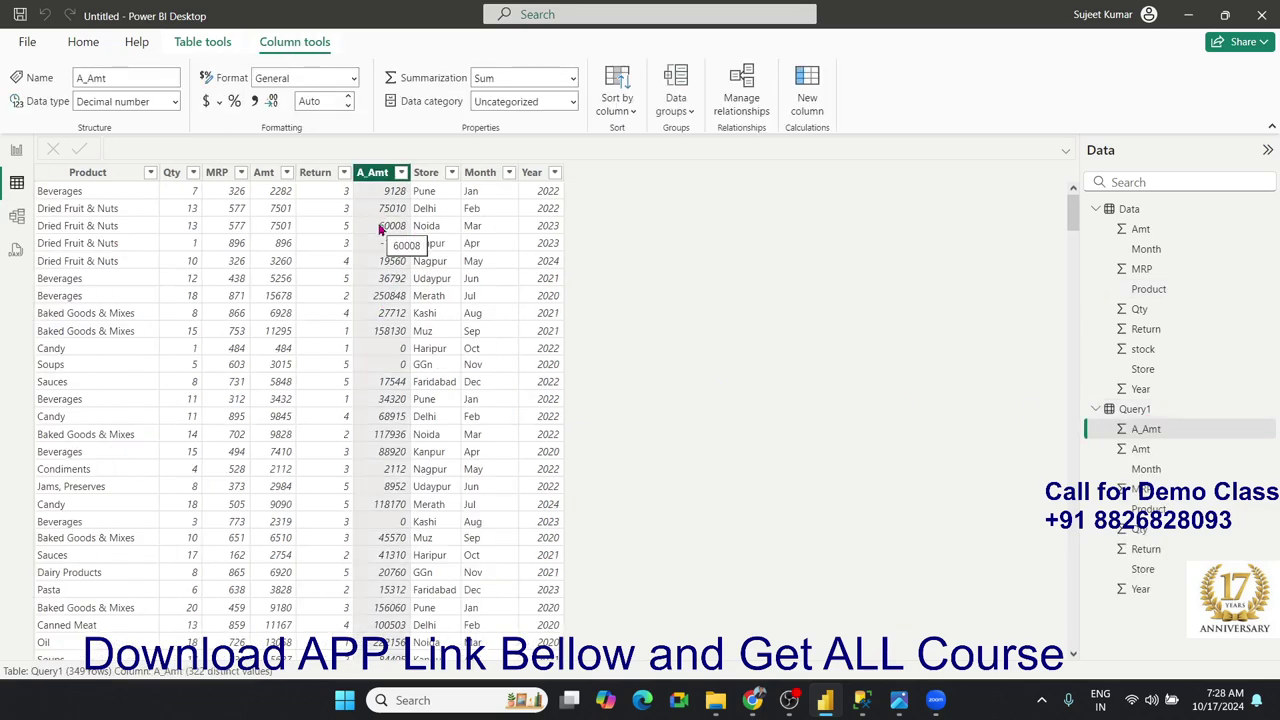
pyautogui.hotkey('alt', 'Tab')
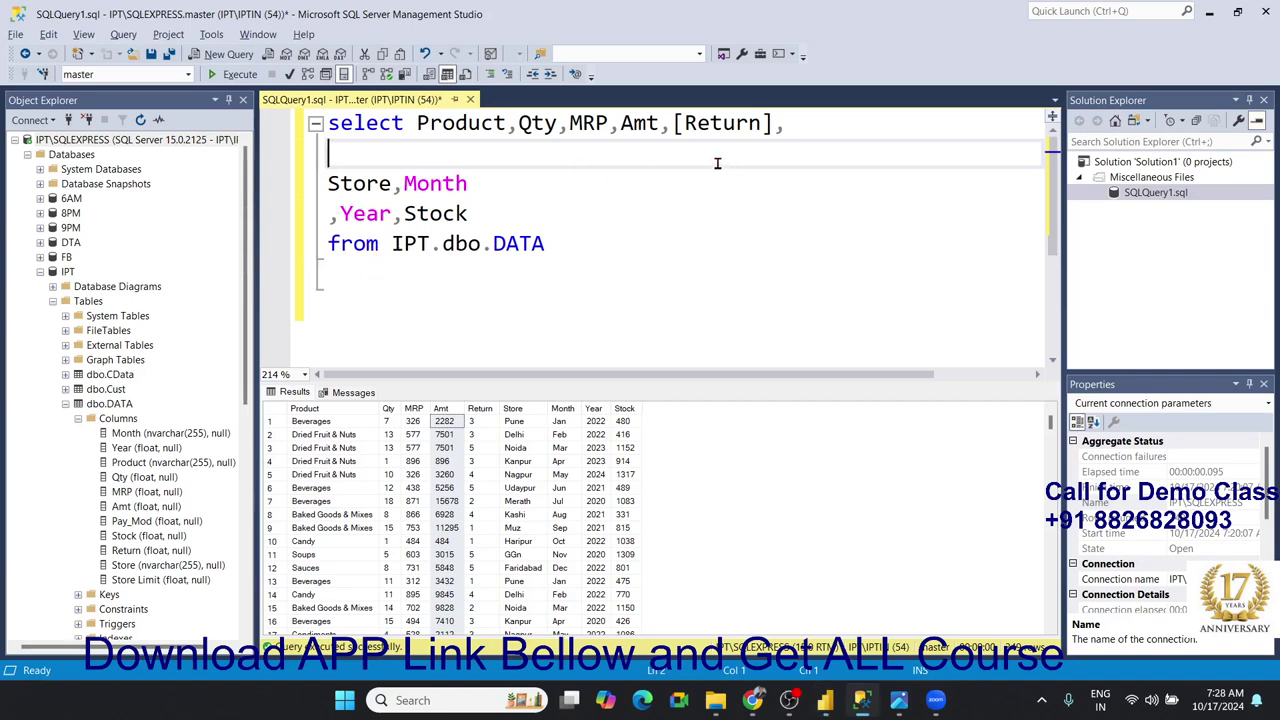
# - Start a second query below the first with Select Product, fixing the typos
pyautogui.press('BackSpace')
pyautogui.click(505, 252)
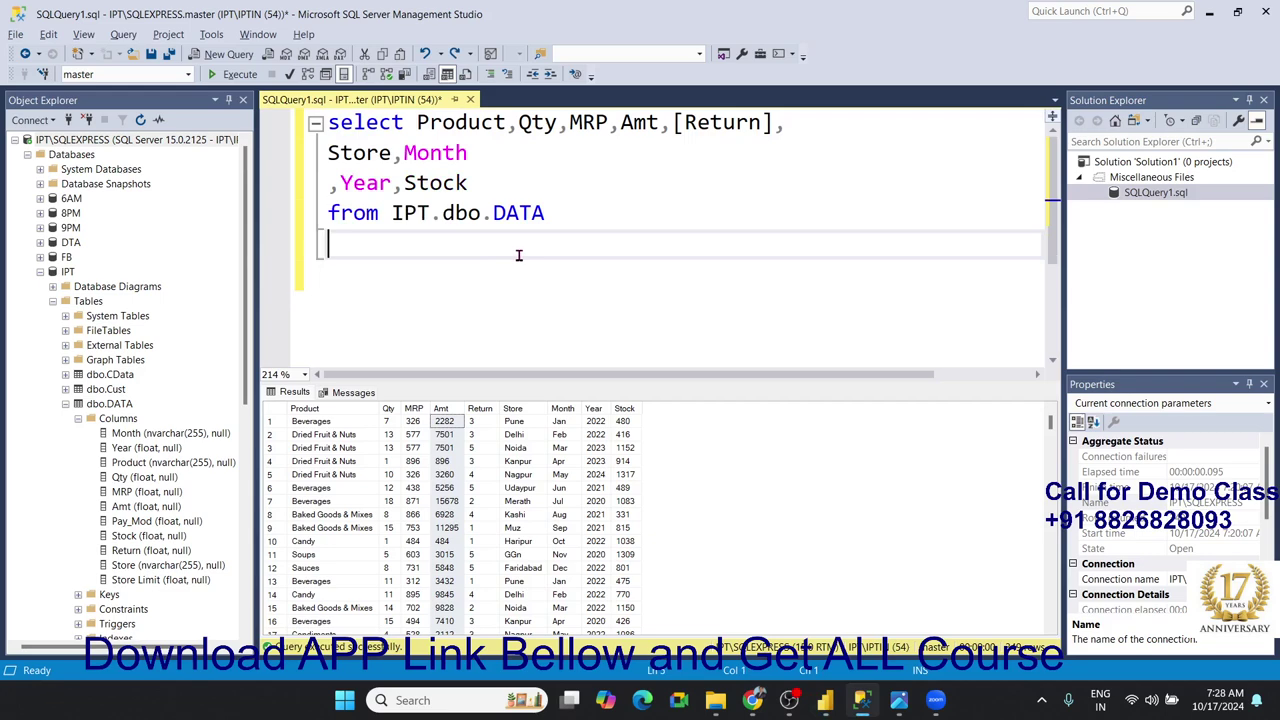
pyautogui.press('Return')
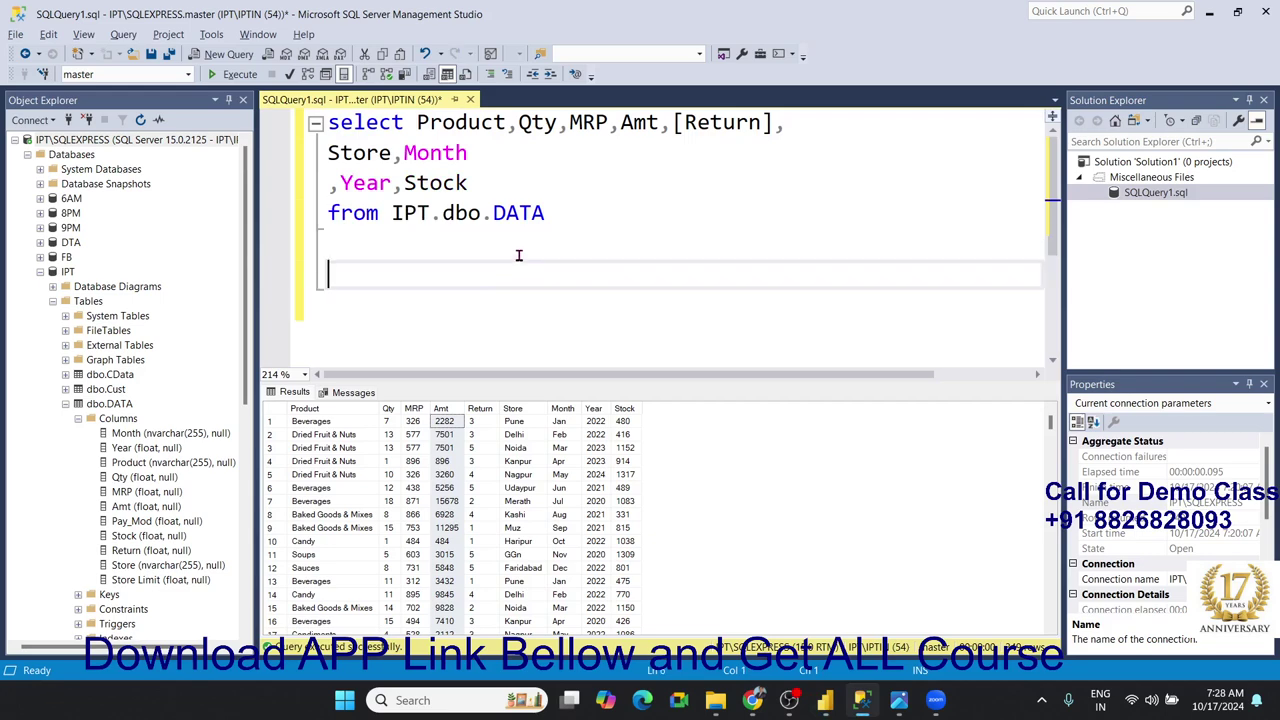
pyautogui.write('Selec')
pyautogui.write('t ')
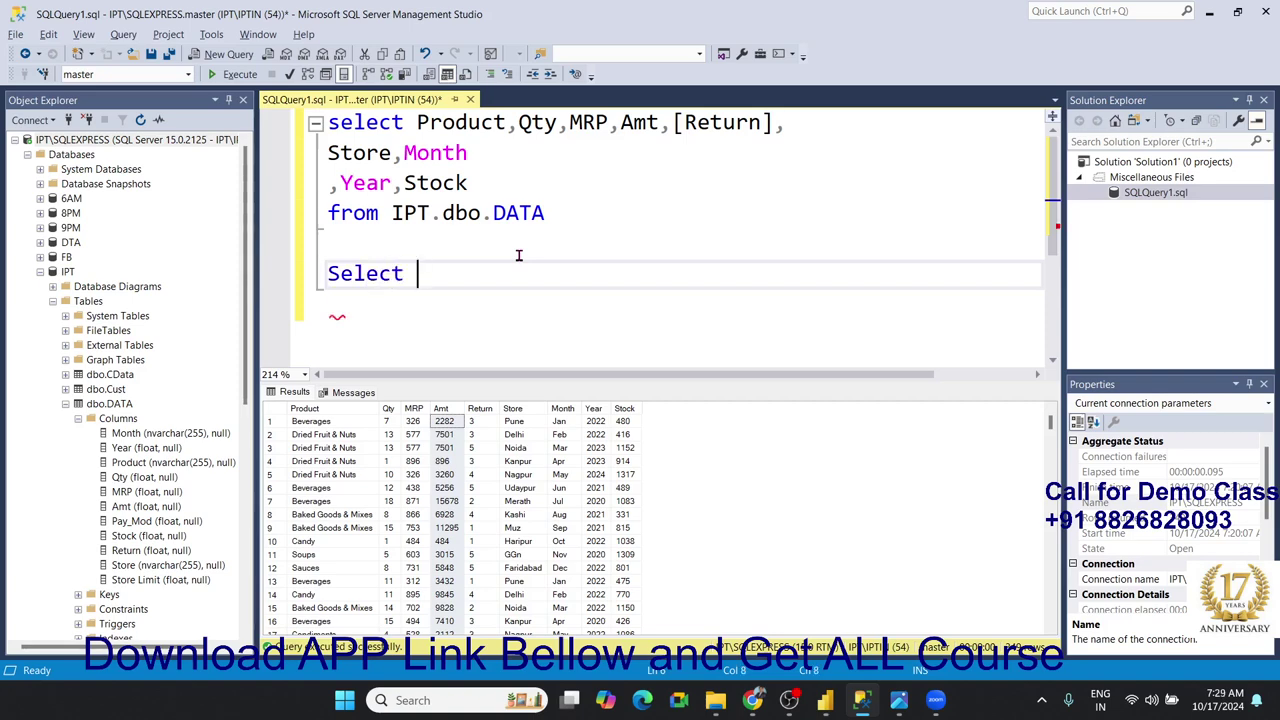
pyautogui.write('P')
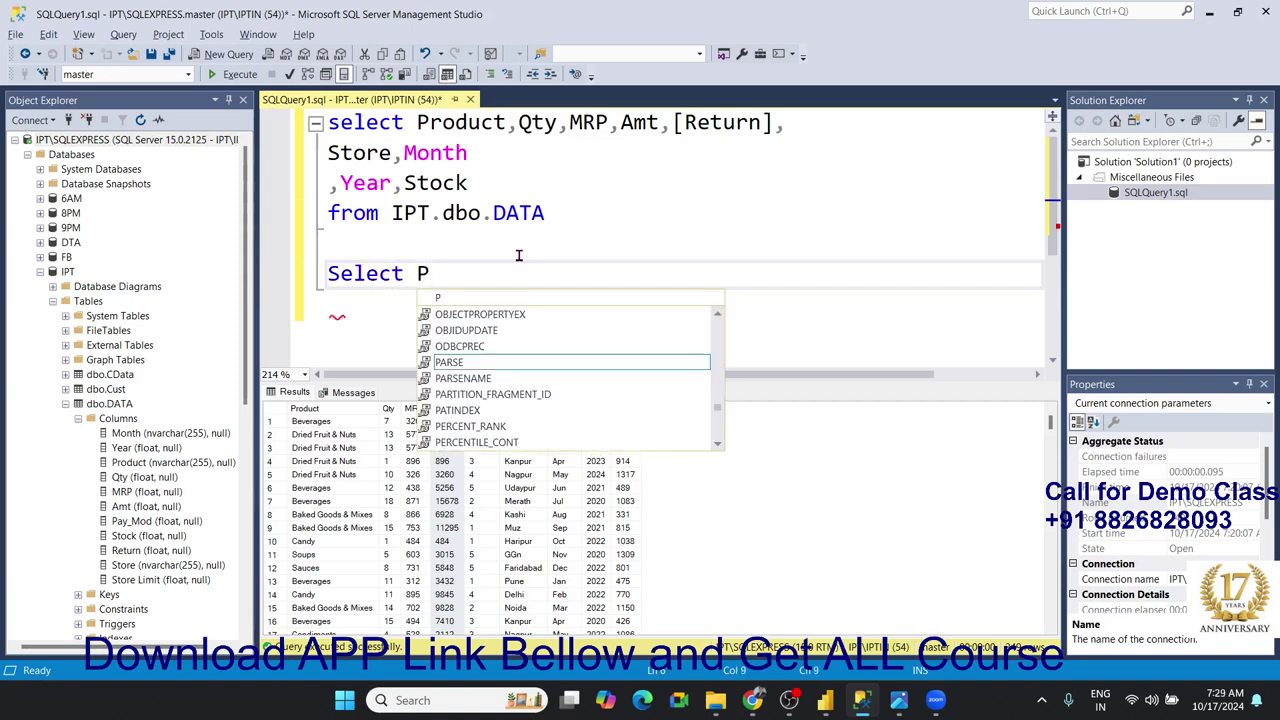
pyautogui.write('rp')
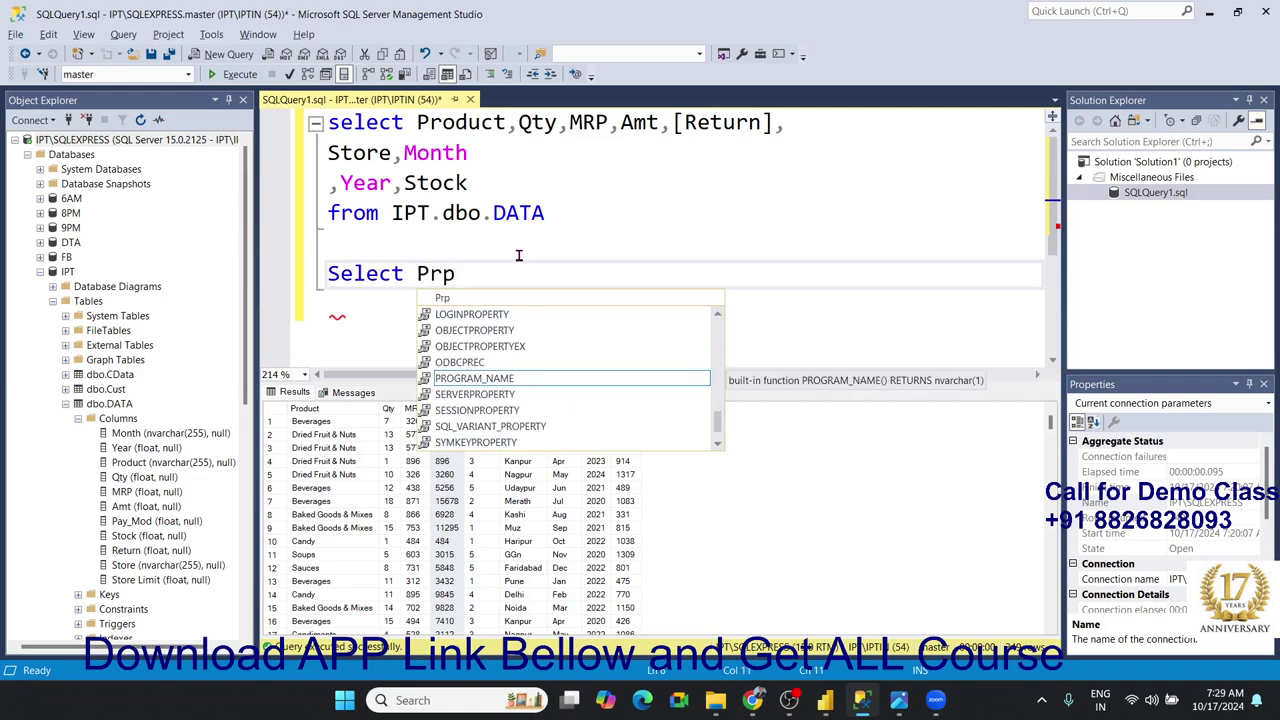
pyautogui.write('duc')
pyautogui.press('BackSpace')
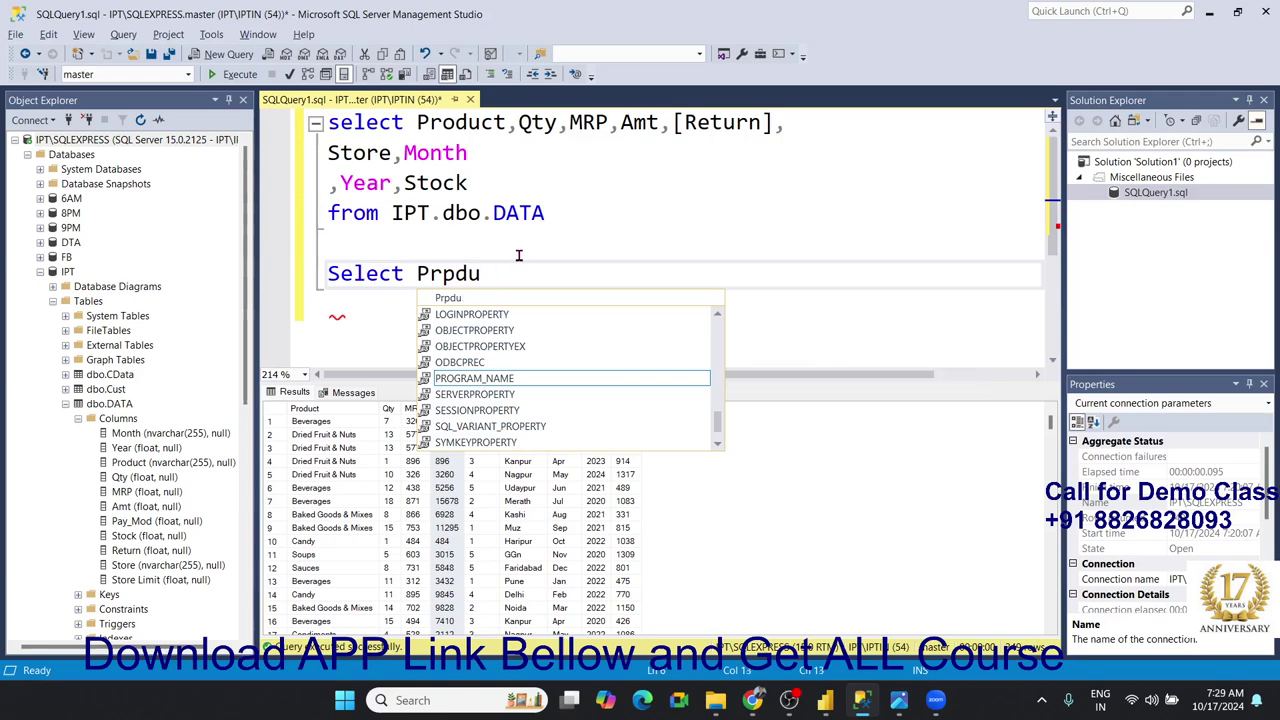
pyautogui.press('BackSpace')
pyautogui.press('BackSpace')
pyautogui.press('BackSpace')
pyautogui.write('odu')
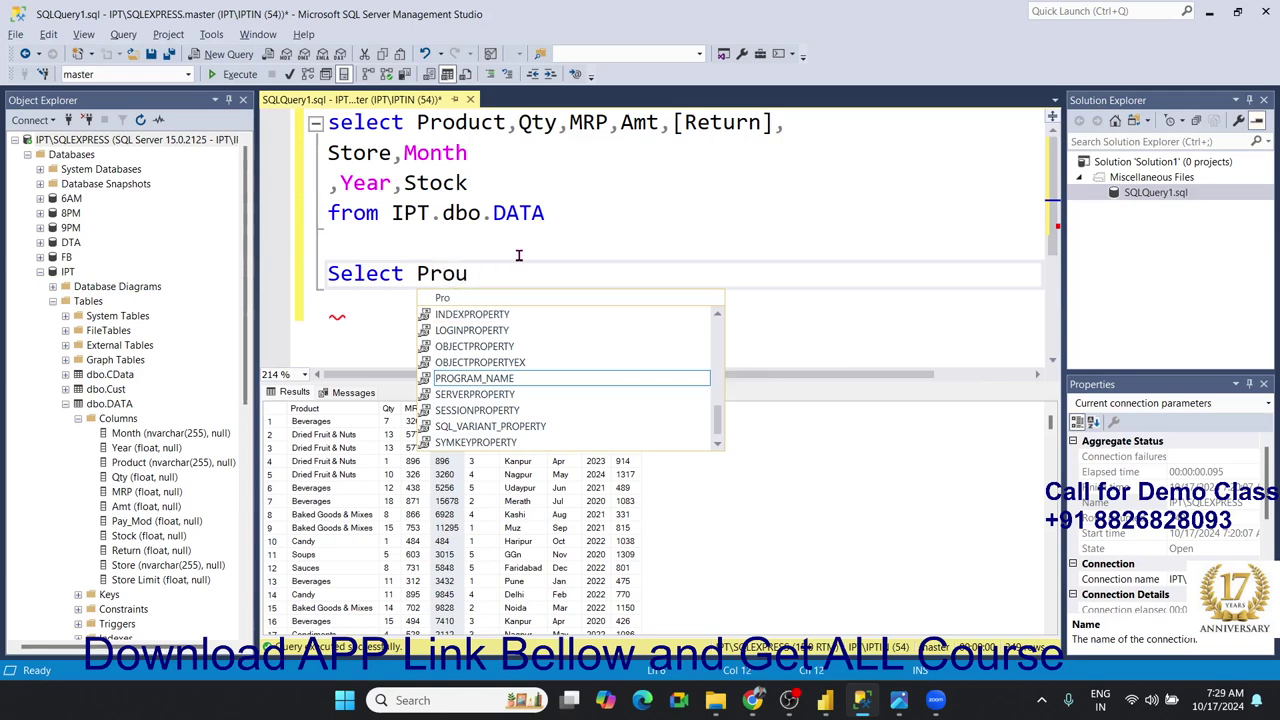
pyautogui.press('BackSpace')
pyautogui.write('duc')
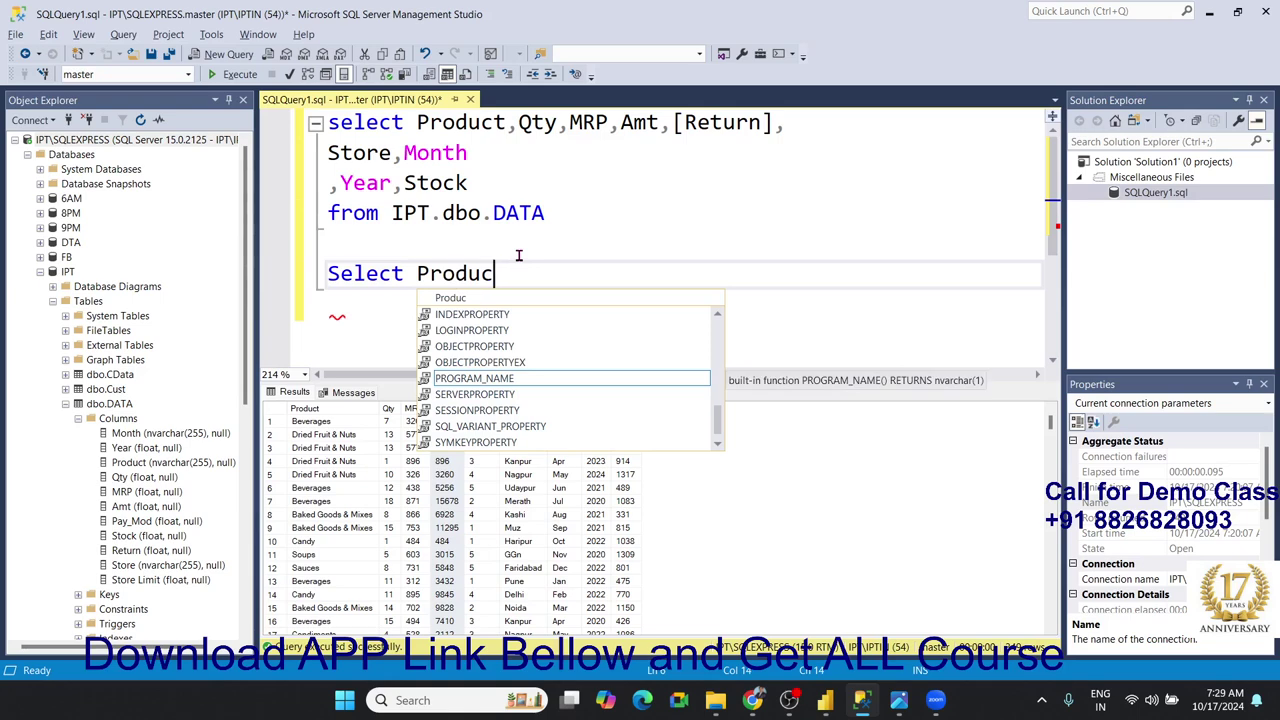
pyautogui.write('t')
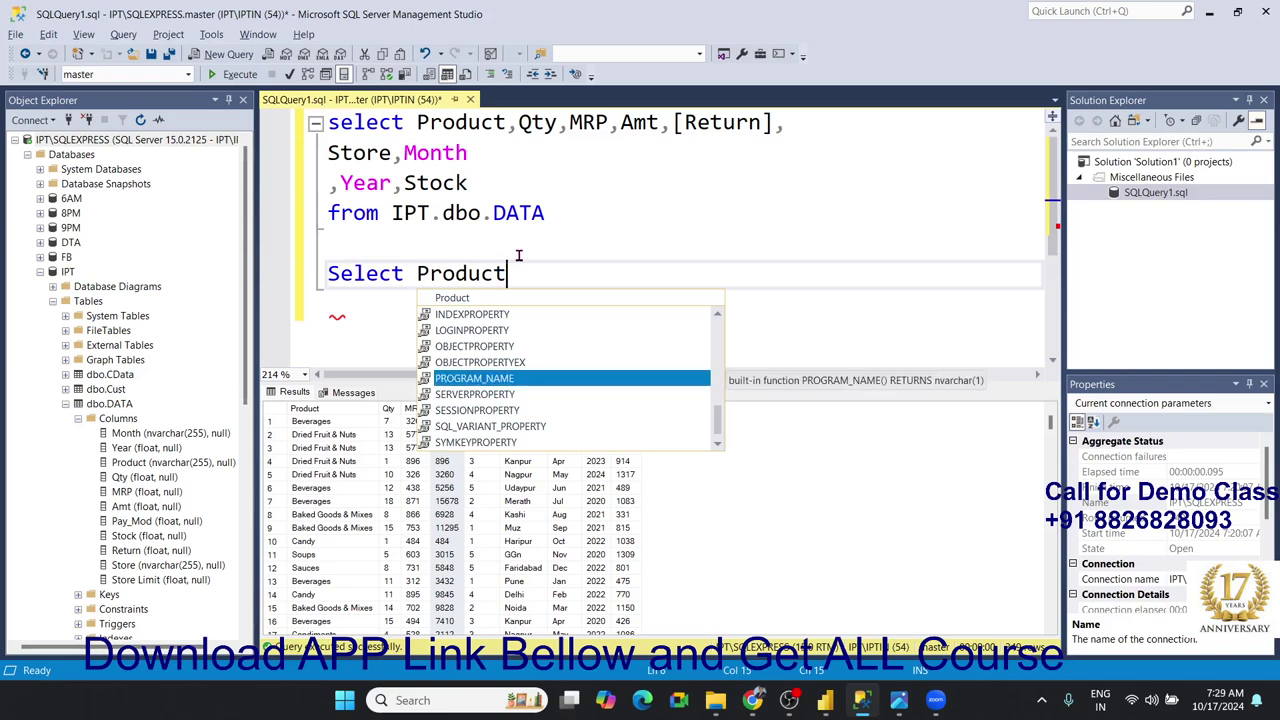
pyautogui.write(',')
pyautogui.hotkey('ctrl', 'z')
pyautogui.hotkey('ctrl', 'z')
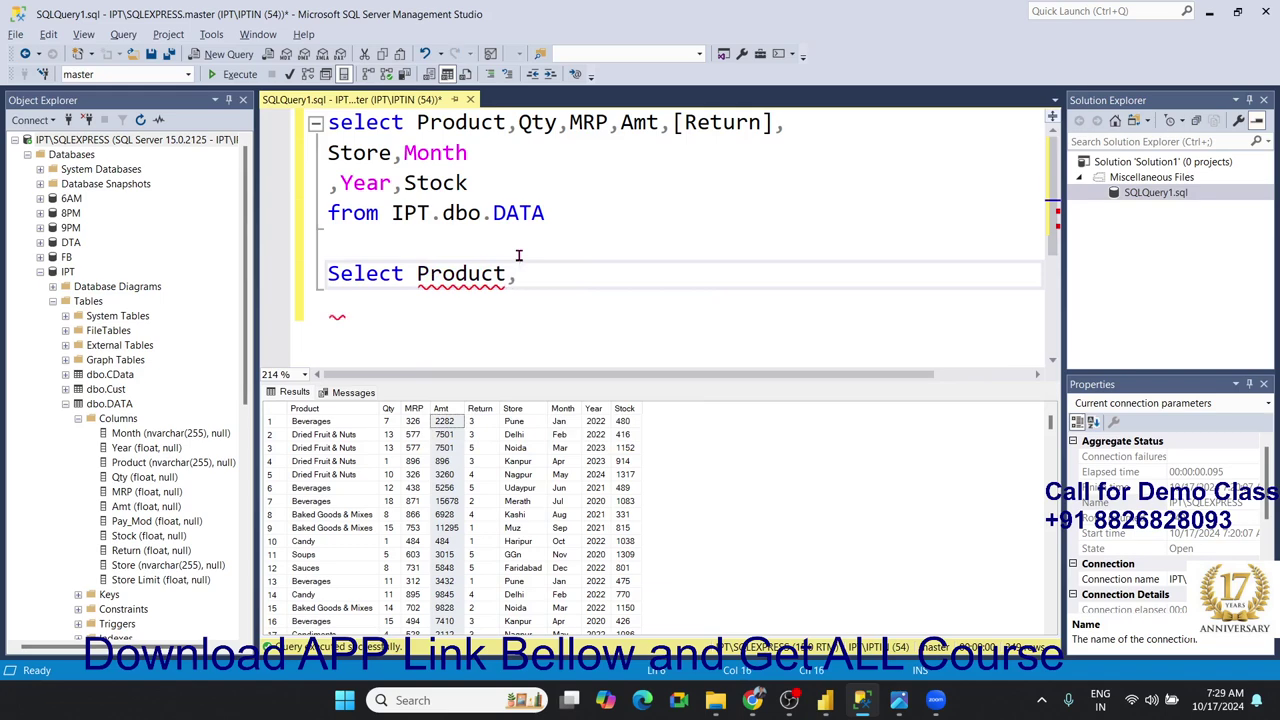
# - Add Qty, MRP, Amt and [Return] to the second query's column list
pyautogui.write('Qty')
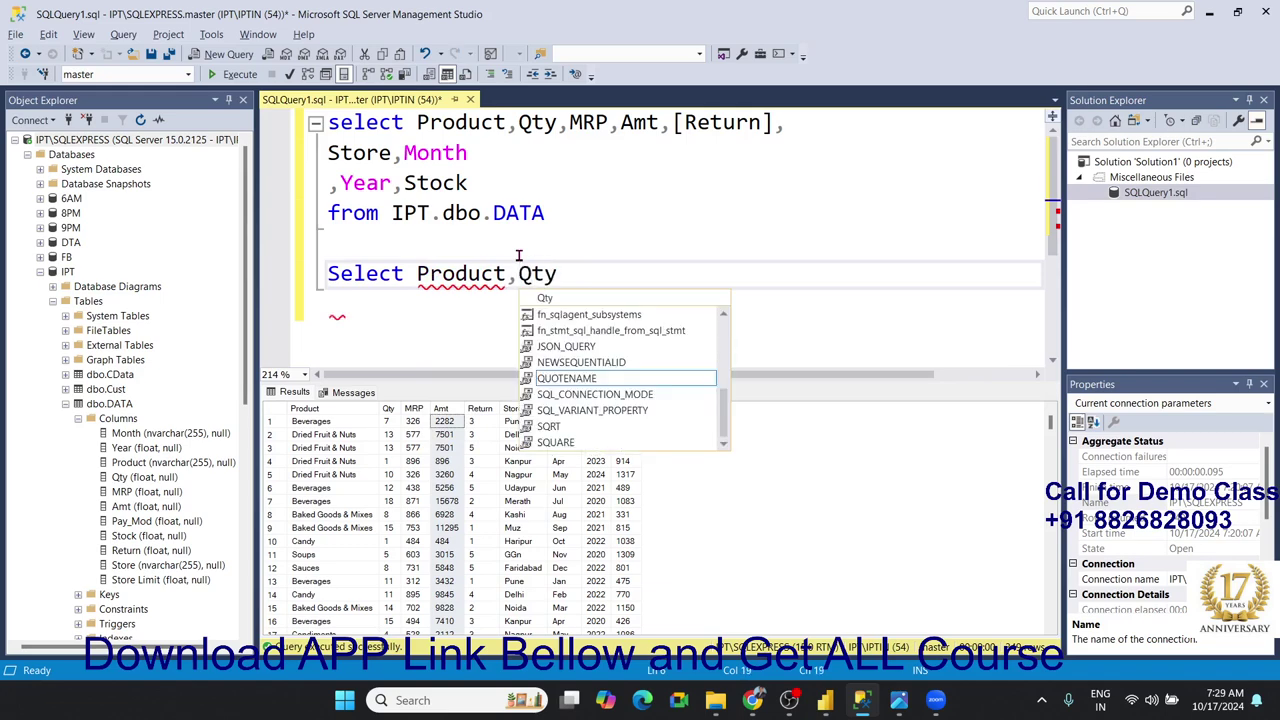
pyautogui.write('mM')
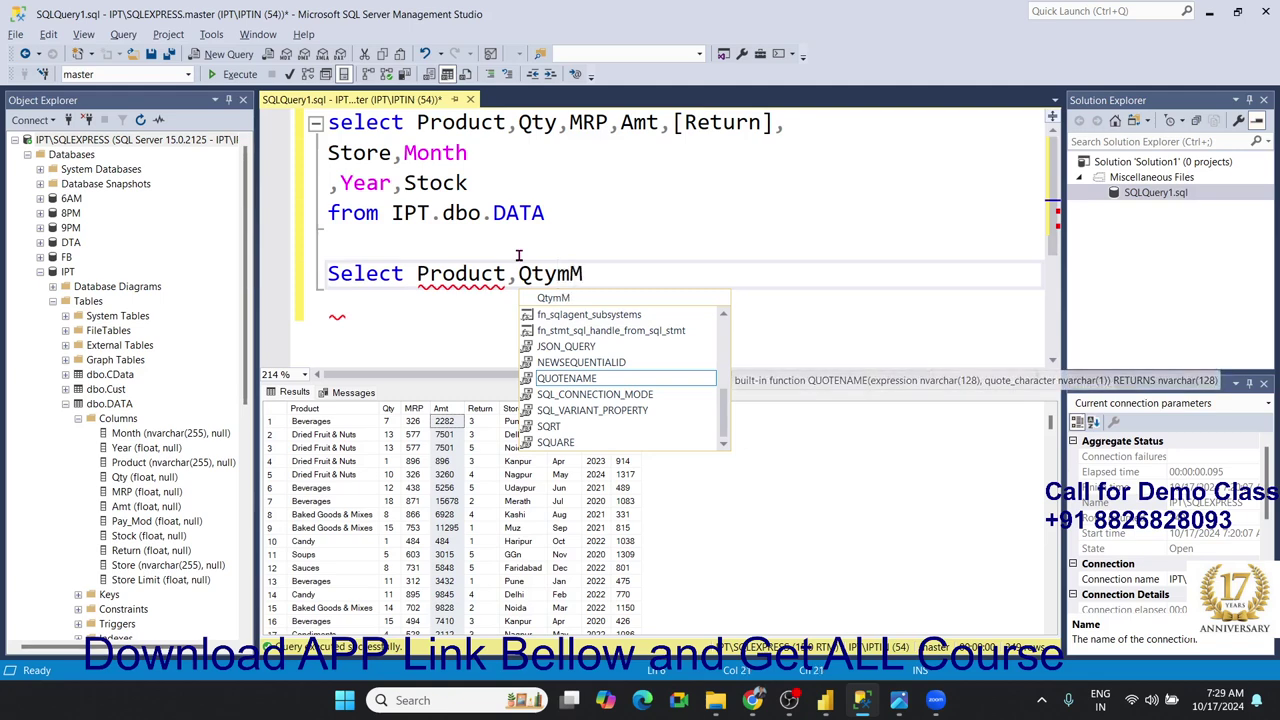
pyautogui.write('E')
pyautogui.press('BackSpace')
pyautogui.press('BackSpace')
pyautogui.press('BackSpace')
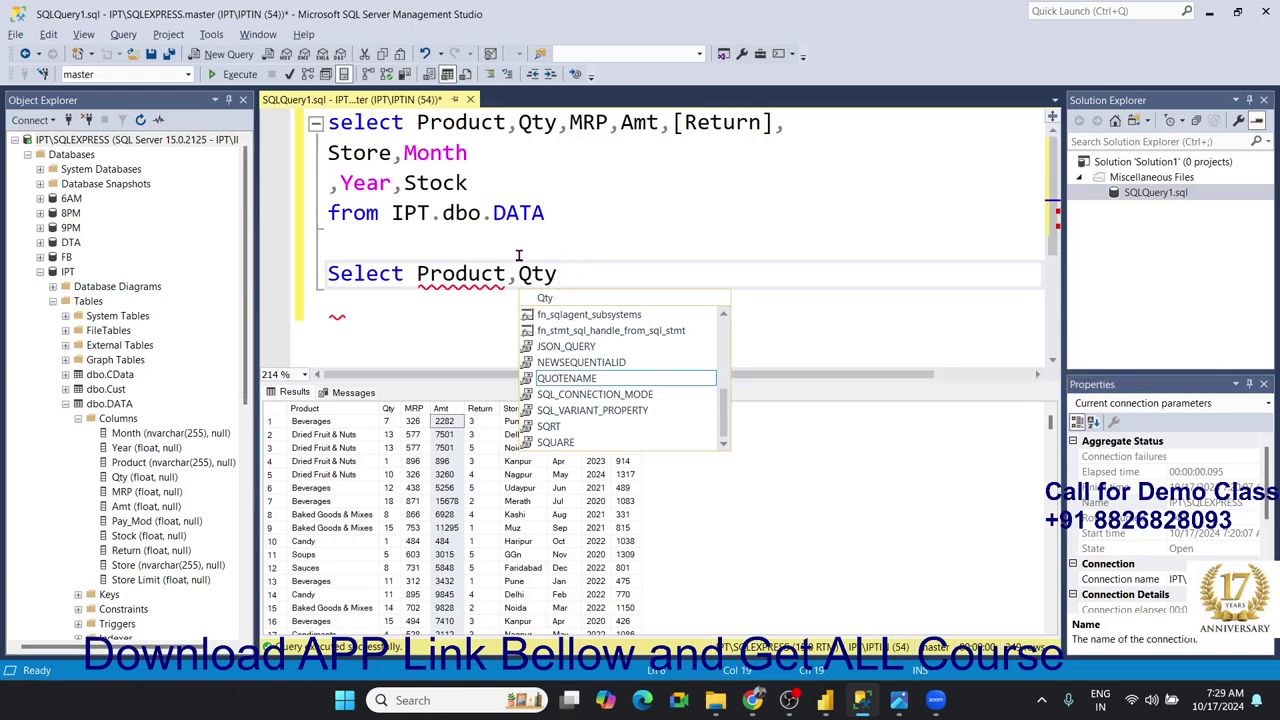
pyautogui.write(',')
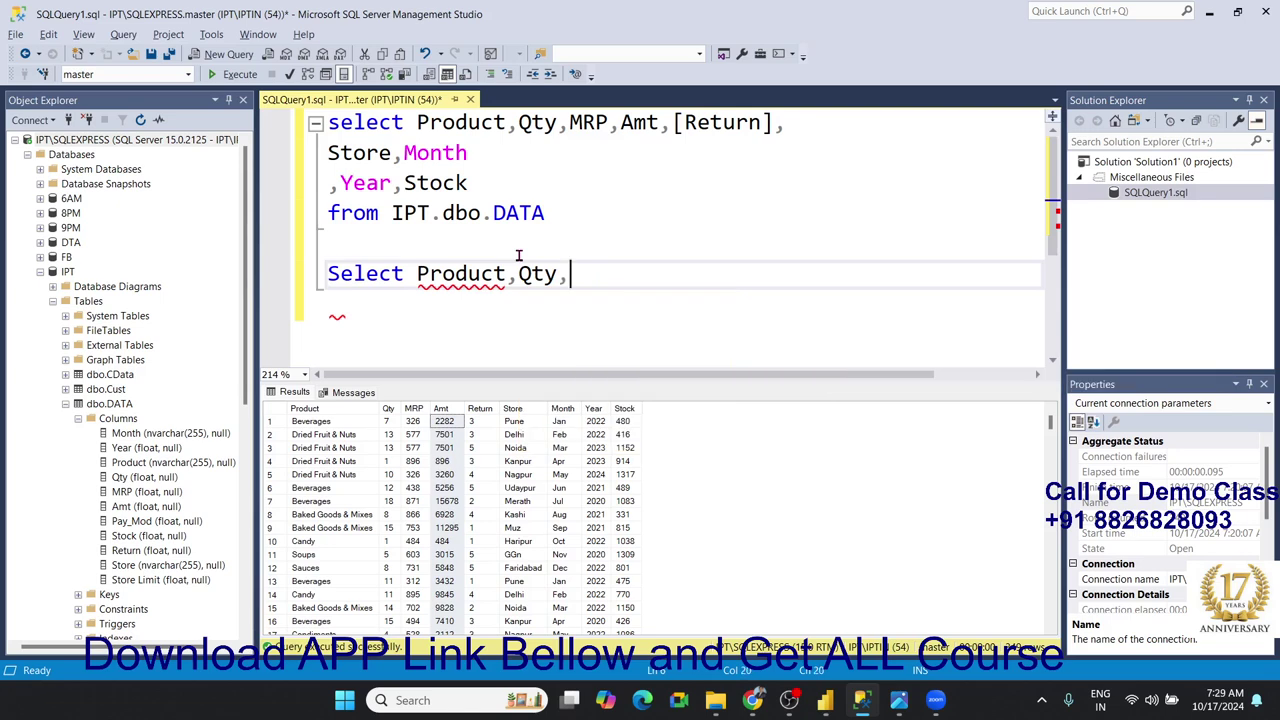
pyautogui.write('MRP')
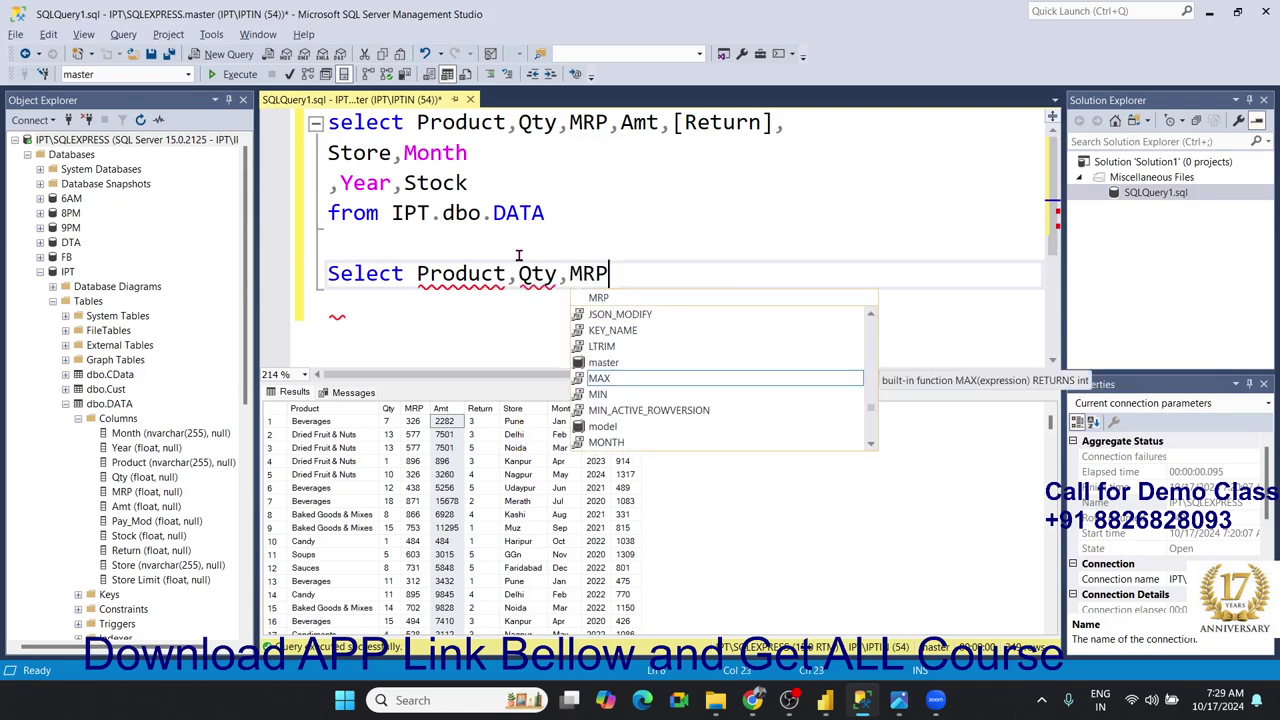
pyautogui.write(',Amt')
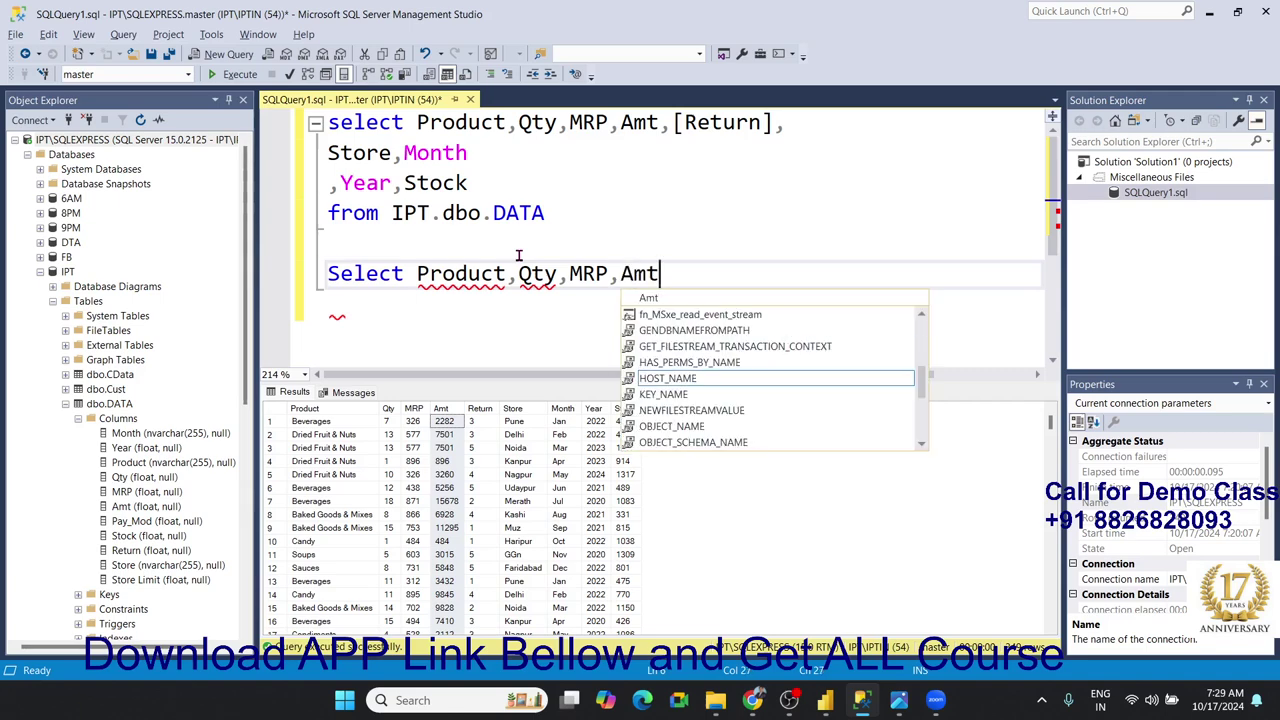
pyautogui.write(',[Re')
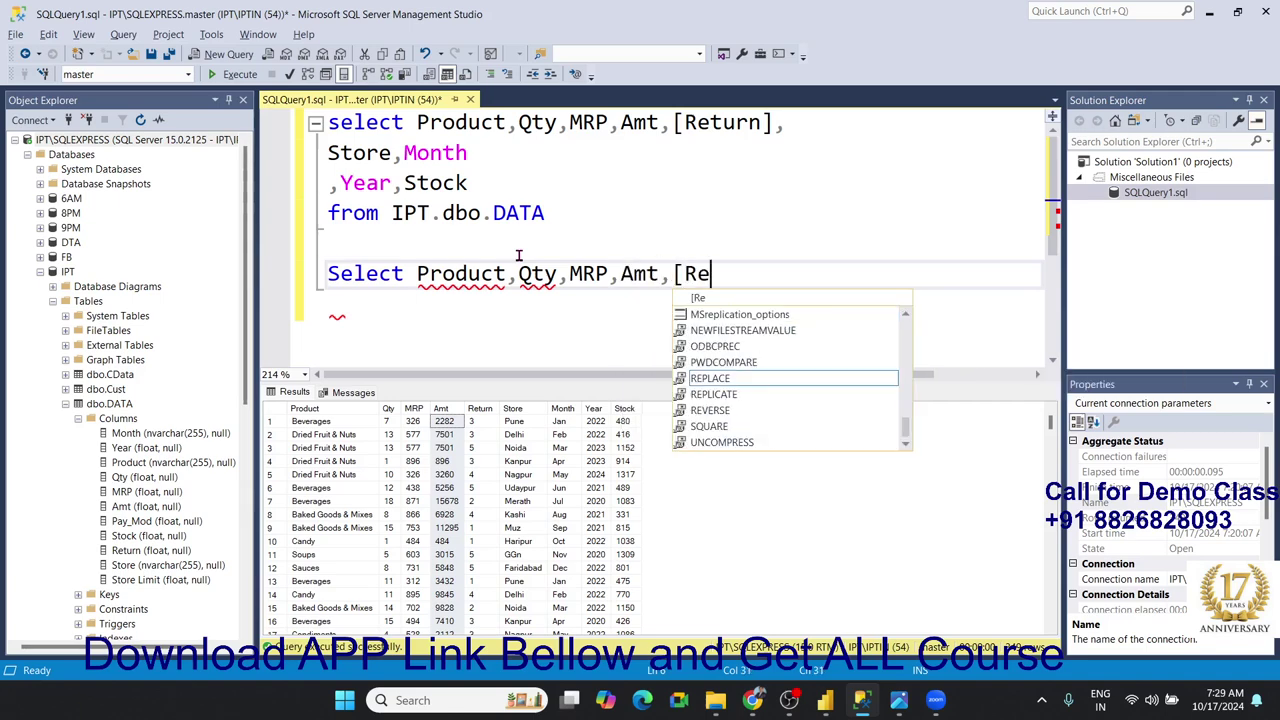
pyautogui.write('tuen')
pyautogui.press('BackSpace')
pyautogui.press('BackSpace')
pyautogui.write('rn')
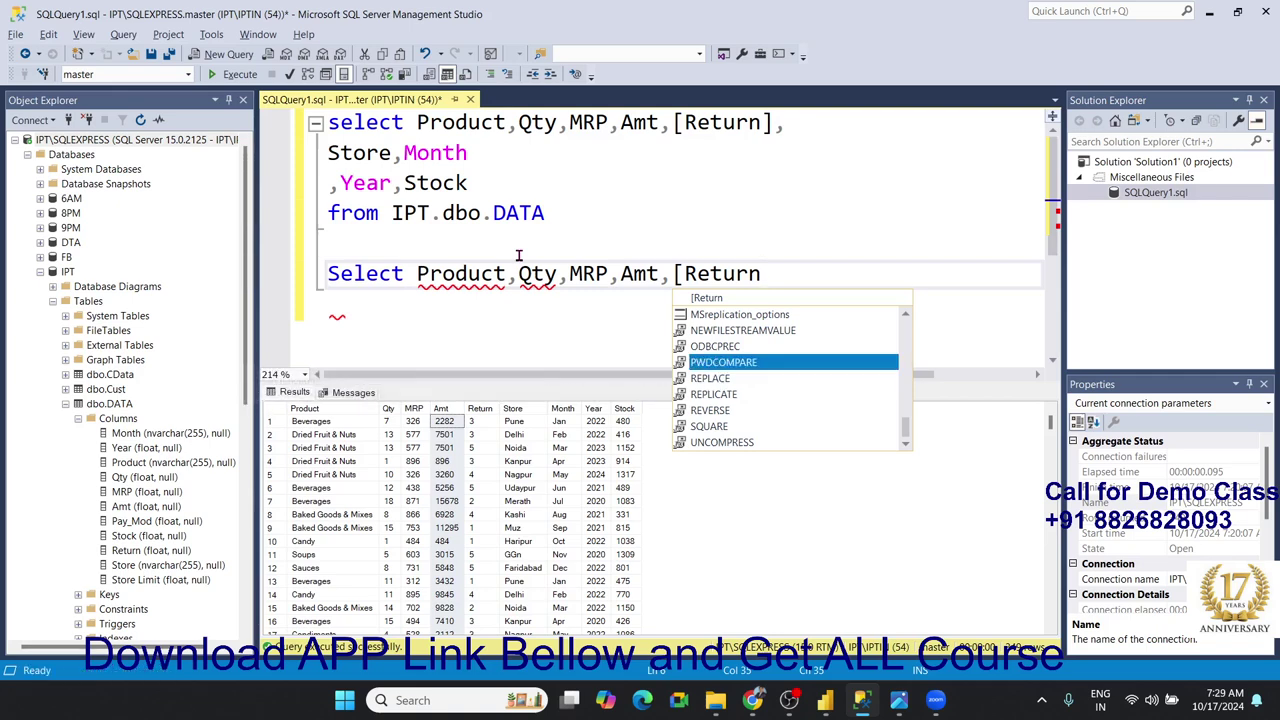
pyautogui.press('Up')
pyautogui.press('Up')
pyautogui.press('Up')
pyautogui.press('Up')
pyautogui.press('Up')
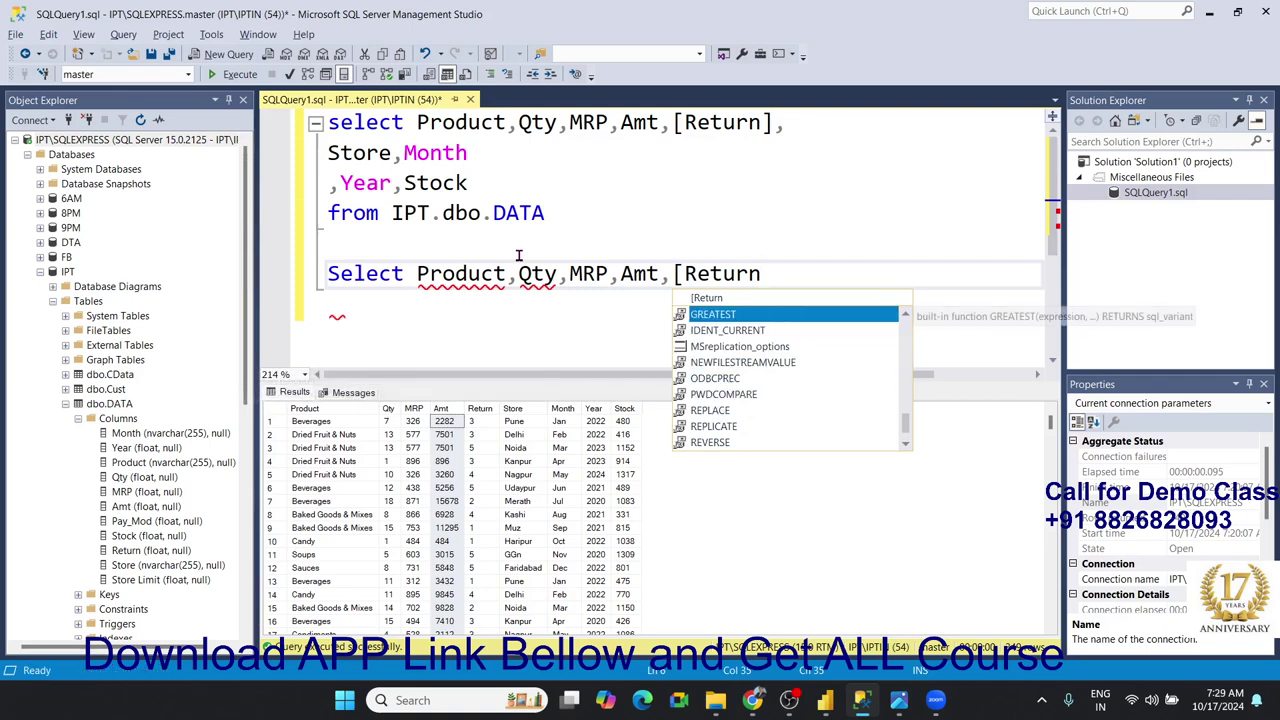
pyautogui.write('],')
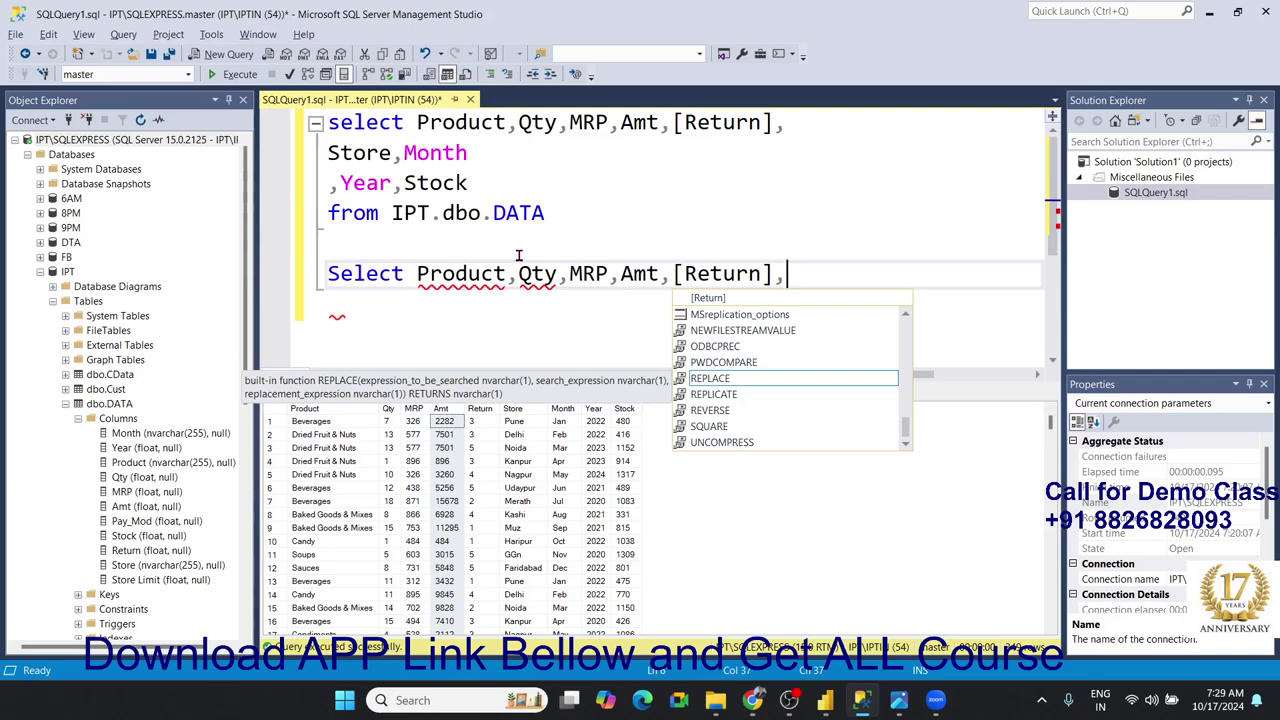
# - Add (qty-[Return])*MRP, then Store,Month,Year on a new line of the second query
pyautogui.write('(q')
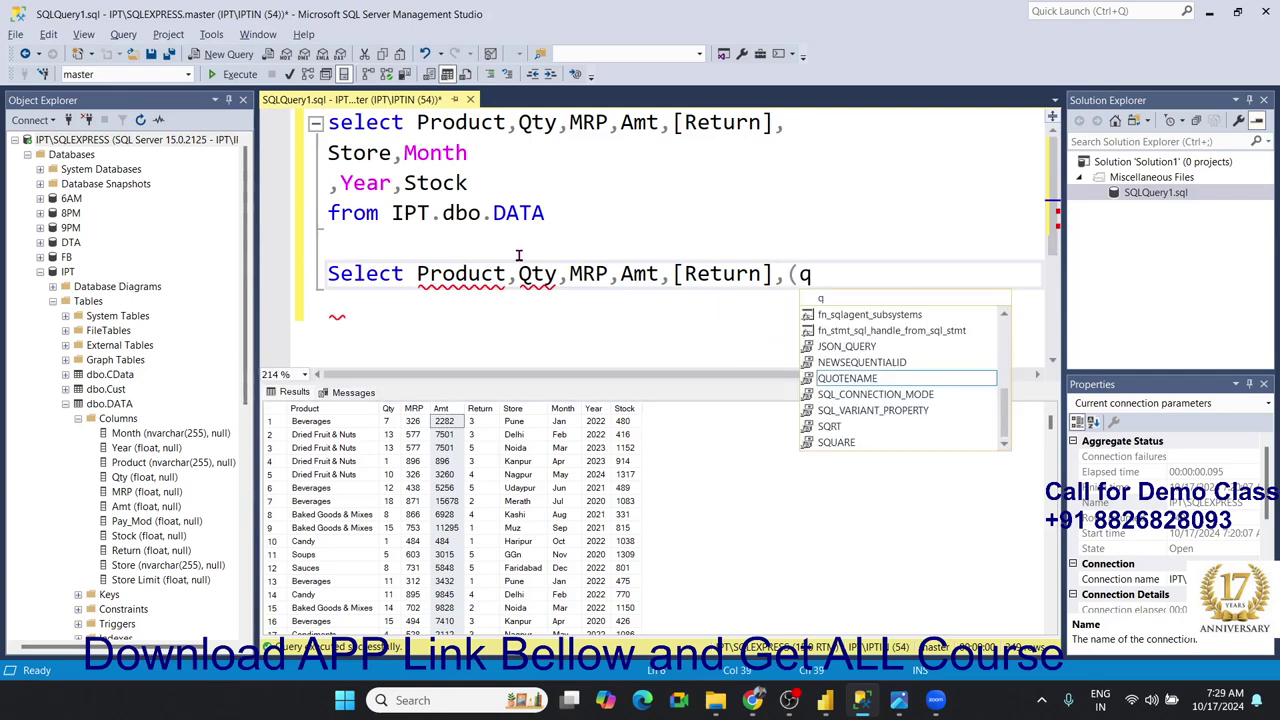
pyautogui.write('ty')
pyautogui.press('Escape')
pyautogui.write('[')
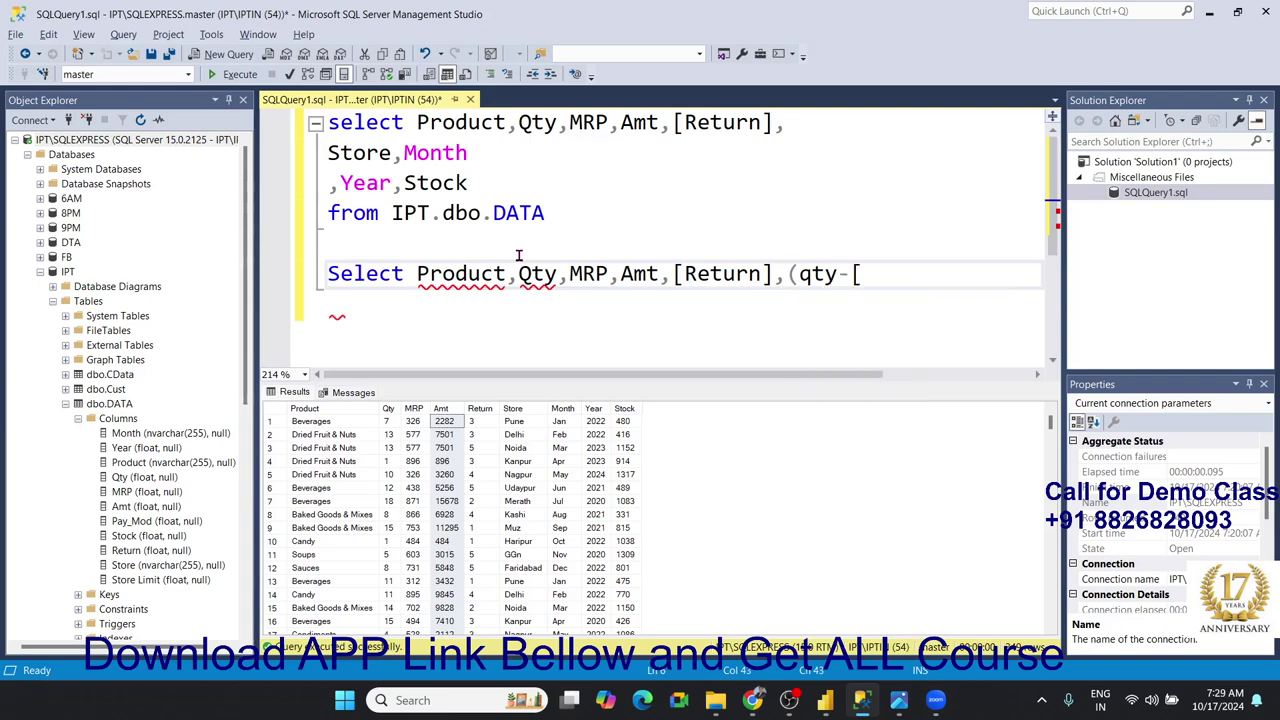
pyautogui.write('Retu')
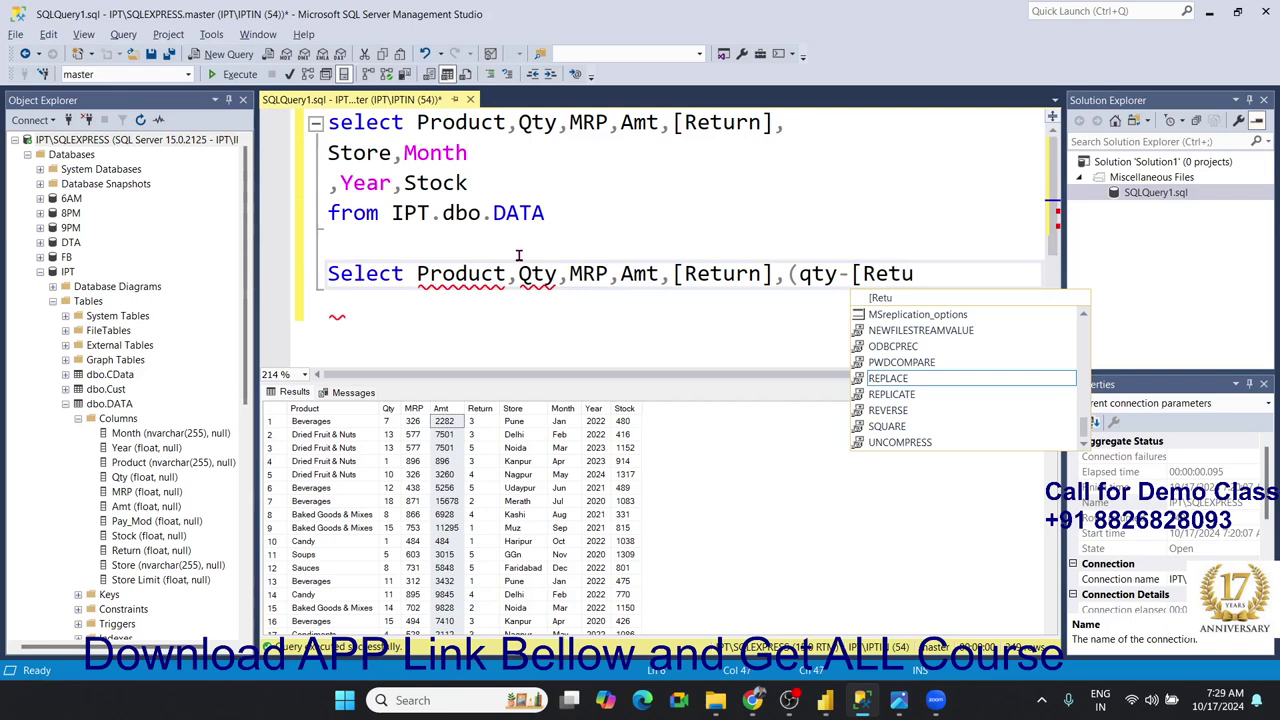
pyautogui.write('rn]')
pyautogui.write(')*')
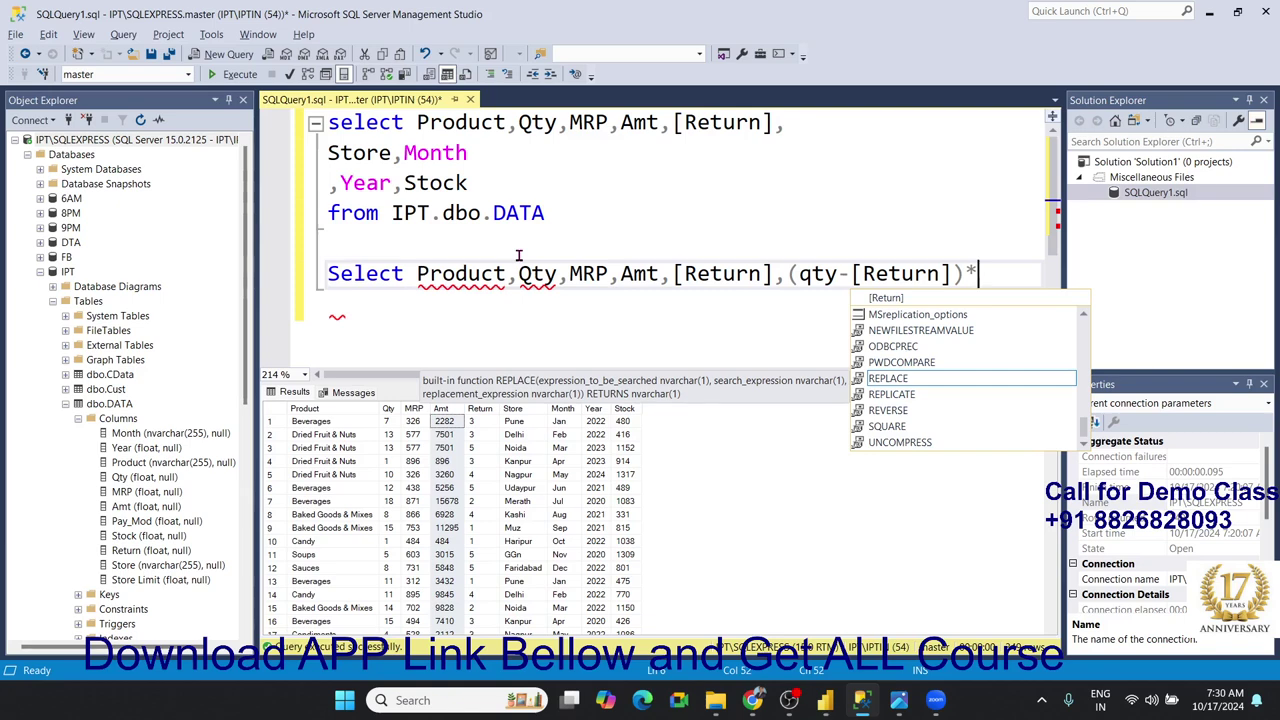
pyautogui.write('MRP')
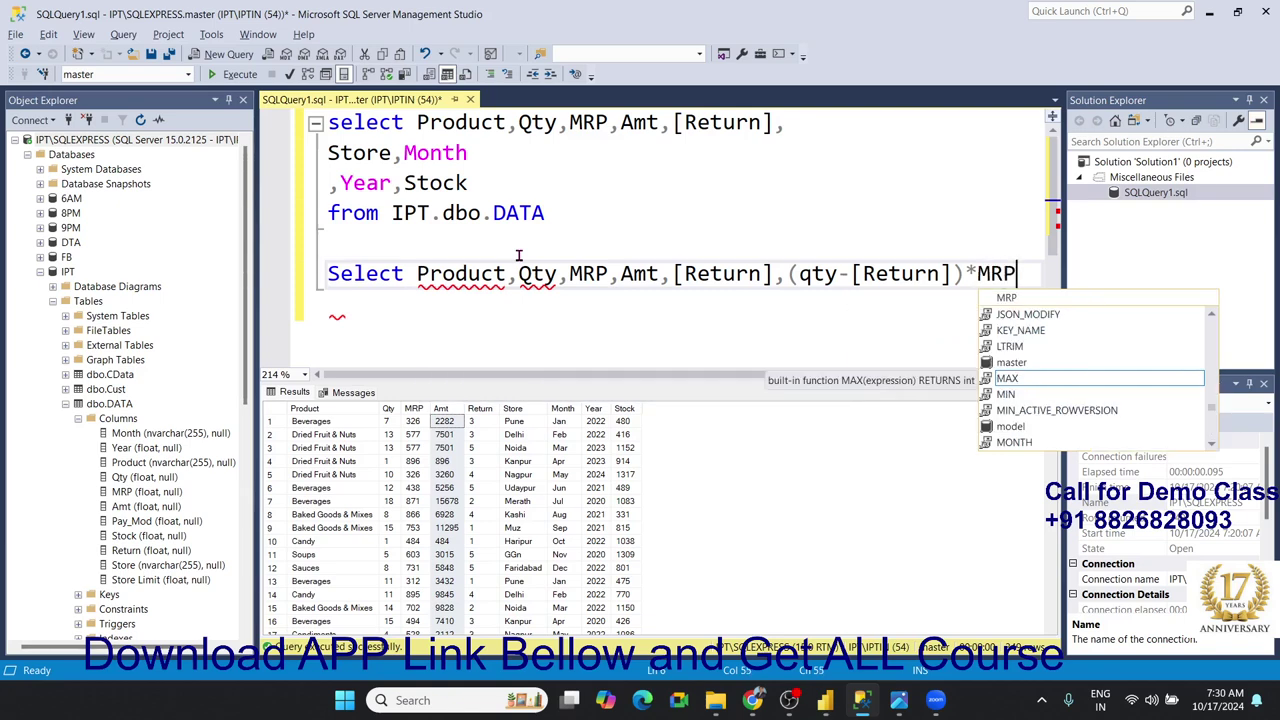
pyautogui.write(',')
pyautogui.press('Return')
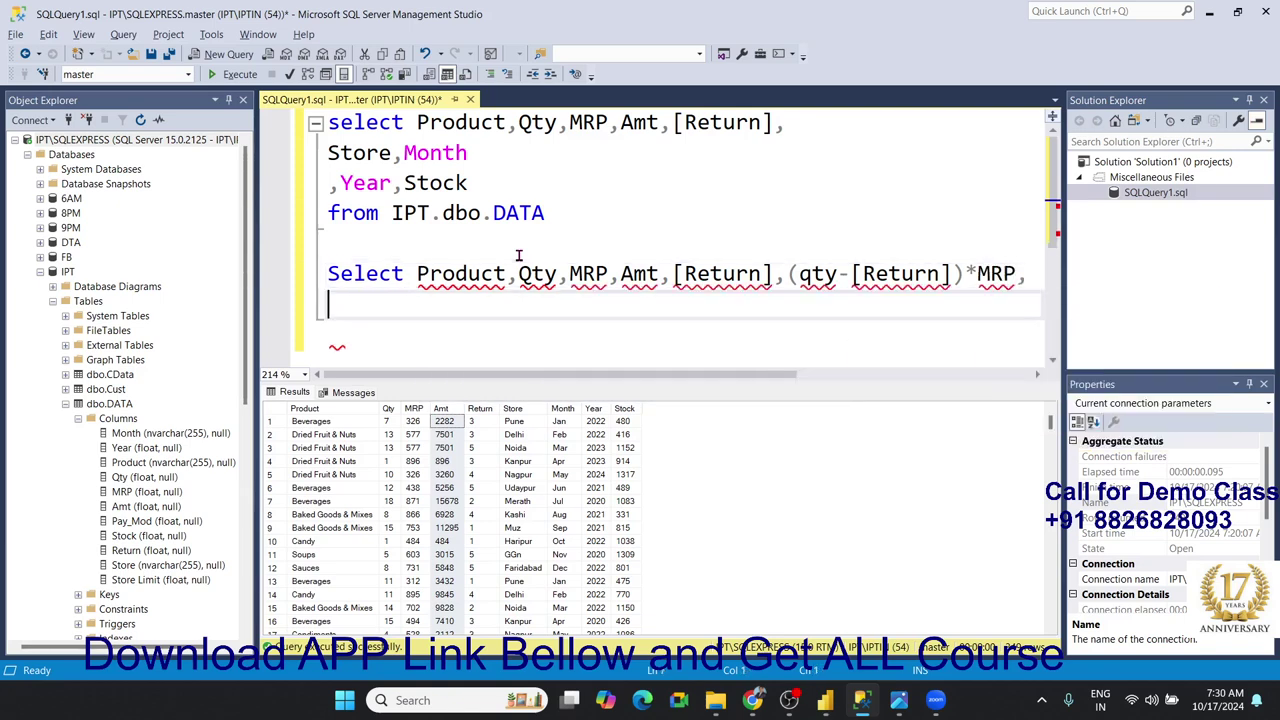
pyautogui.write('S')
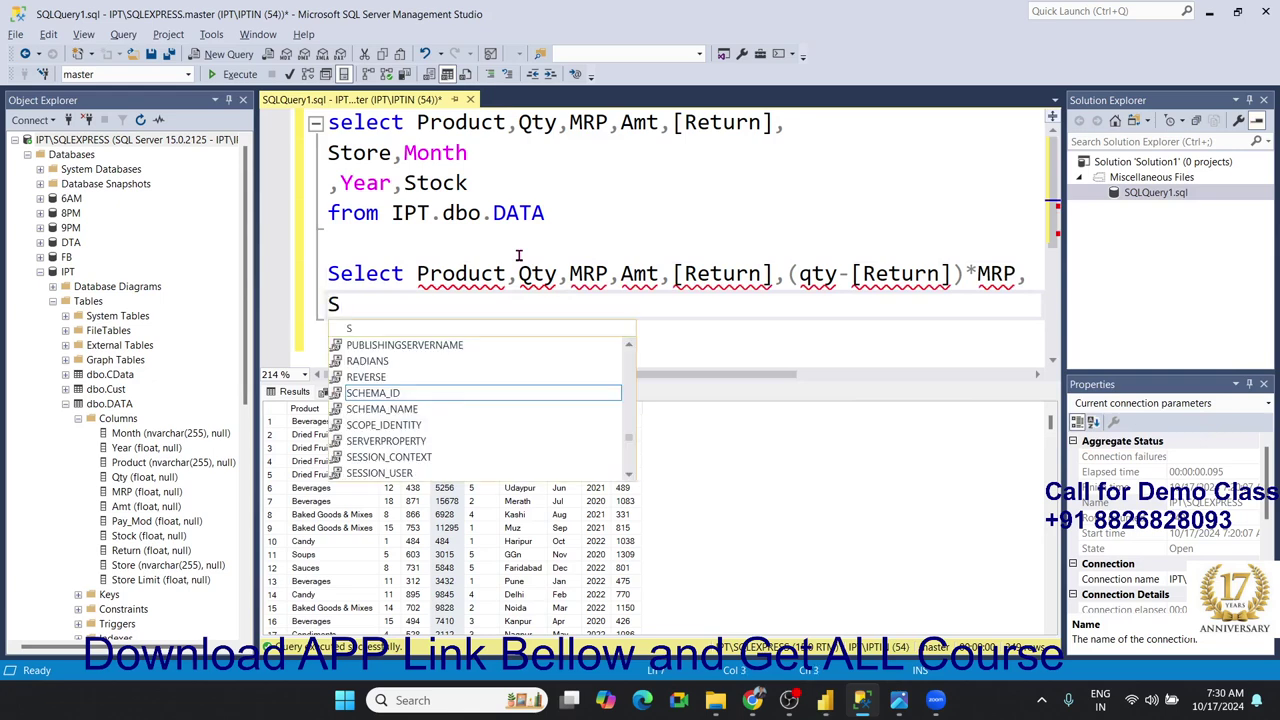
pyautogui.write('tore,M')
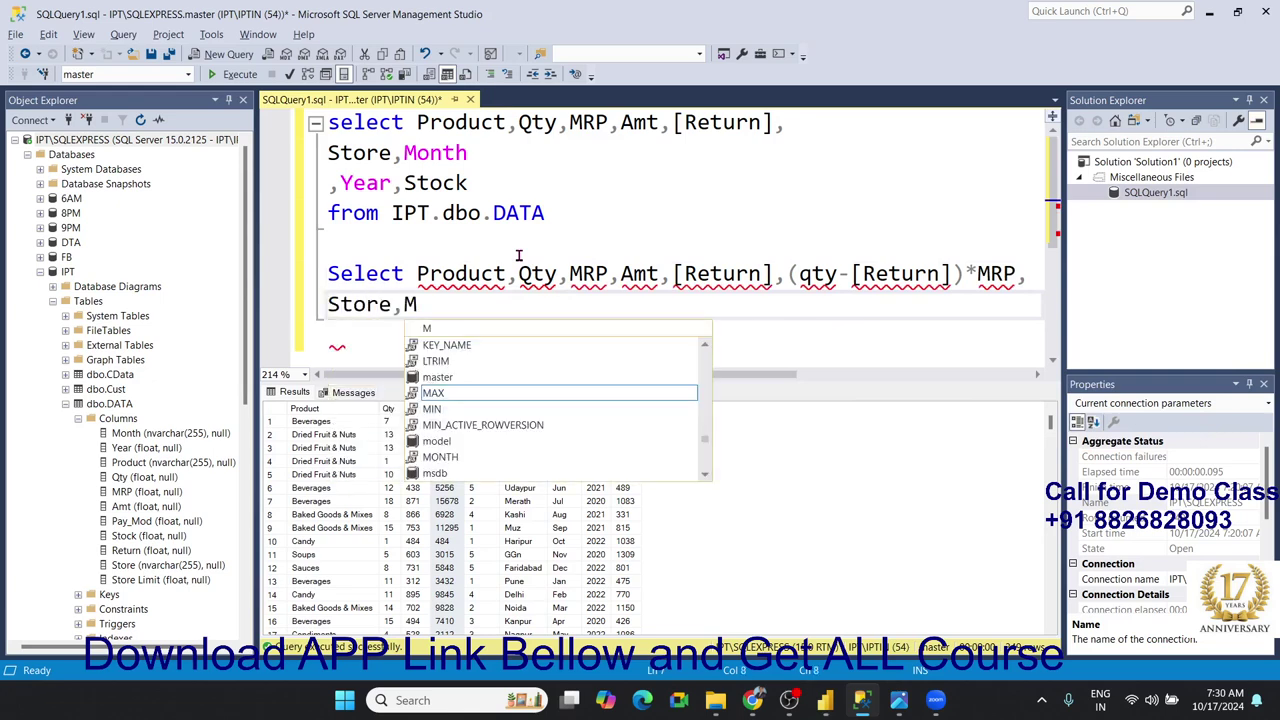
pyautogui.write('onth,')
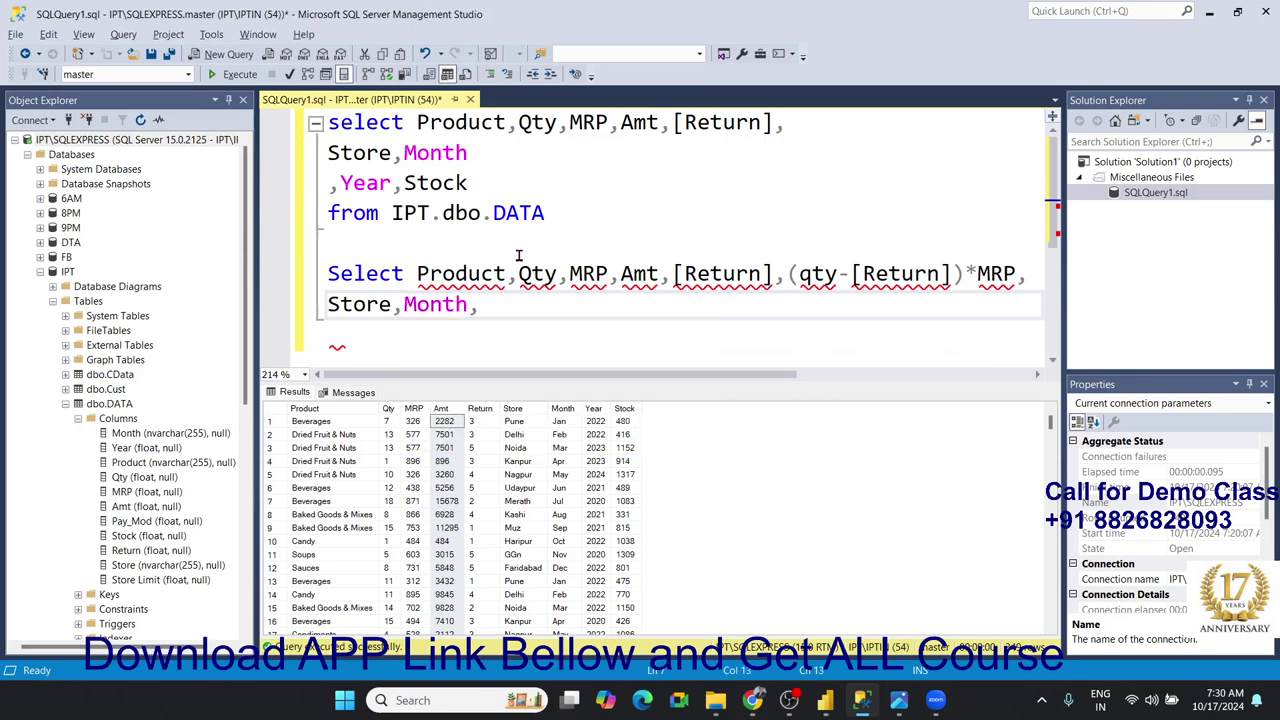
pyautogui.write('Year')
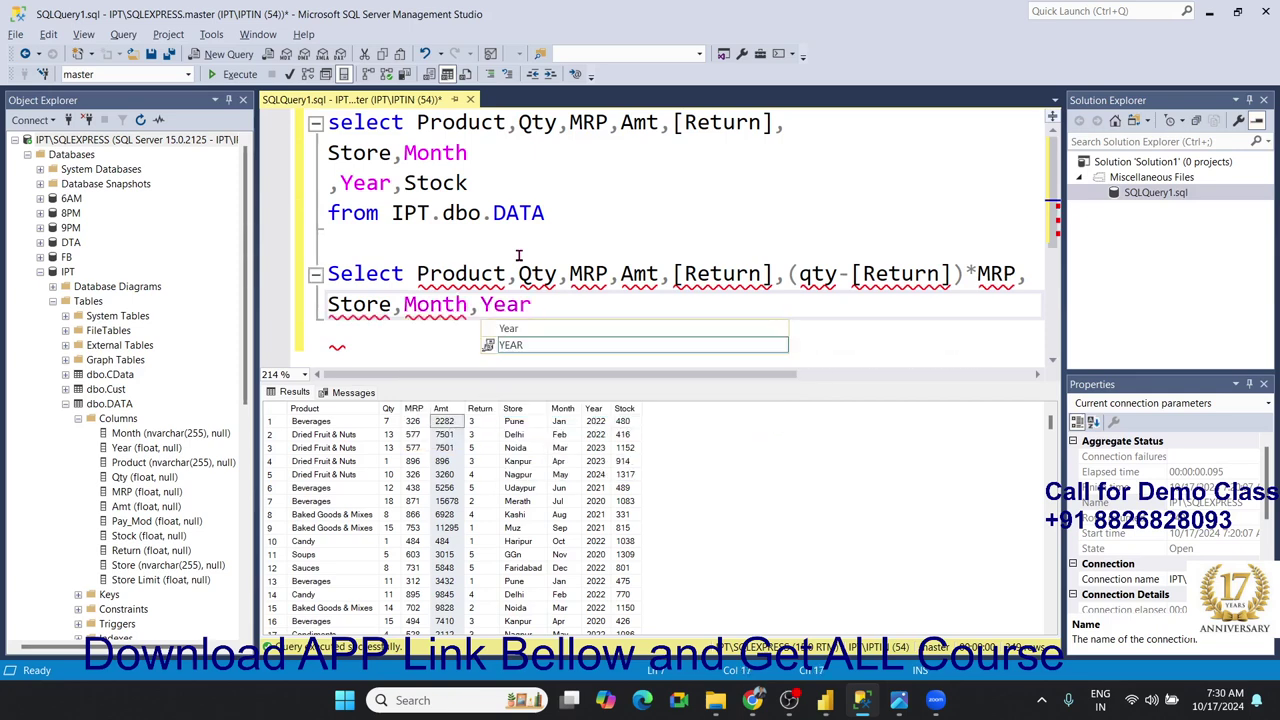
# - Run the second query alone, add 'From DATA', and rerun it, which returns 'Invalid object name DATA'
pyautogui.moveTo(580, 305)
pyautogui.mouseDown()
pyautogui.moveTo(353, 291)
pyautogui.moveTo(328, 273)
pyautogui.mouseUp()
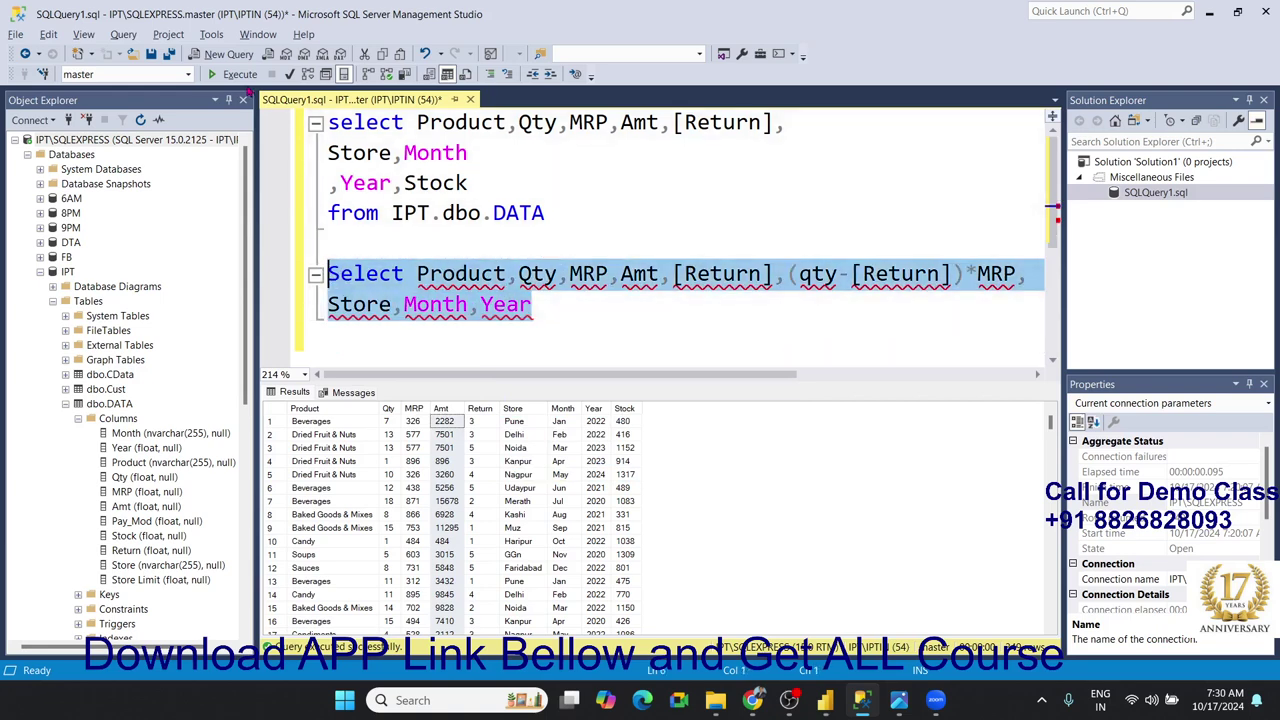
pyautogui.click(242, 78)
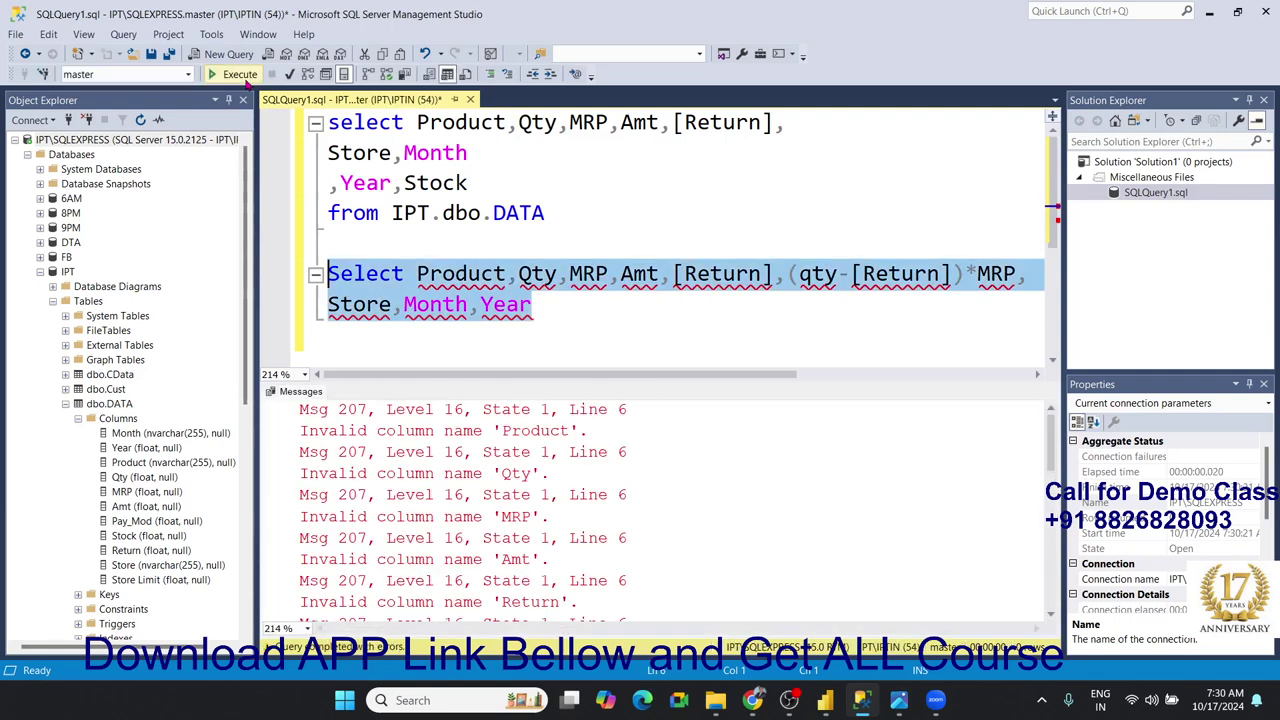
pyautogui.click(578, 303)
pyautogui.press('Return')
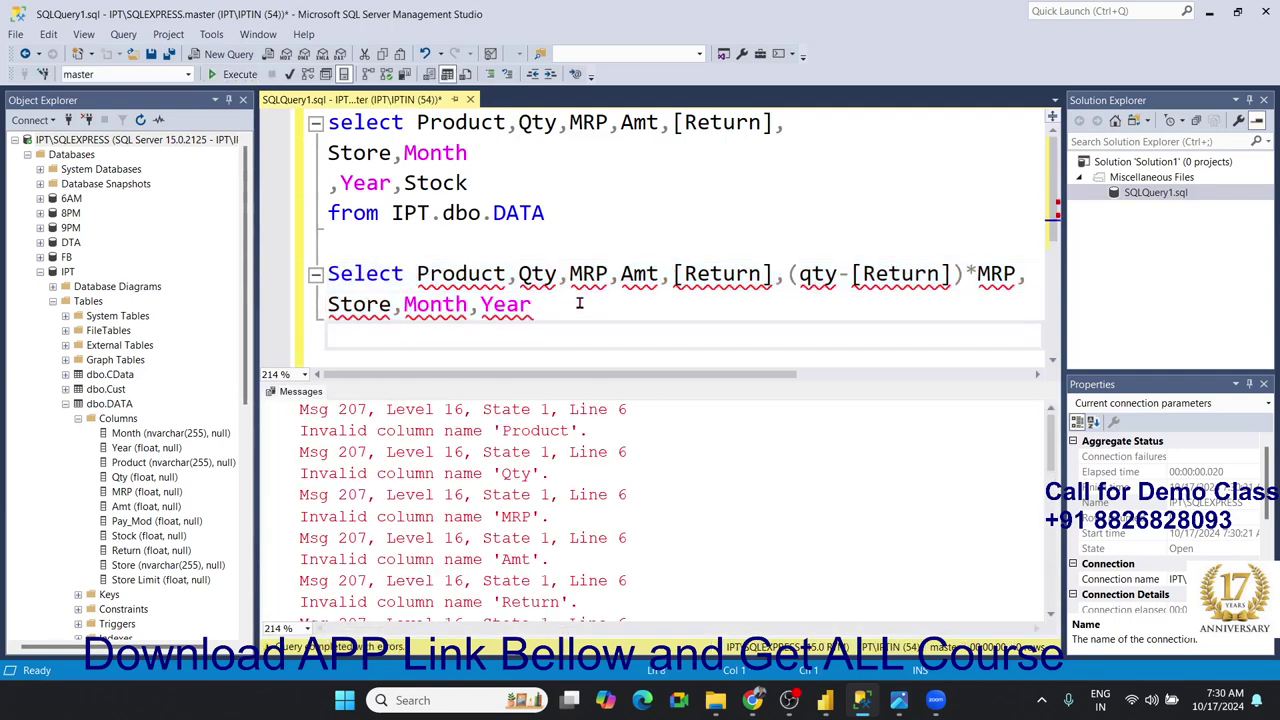
pyautogui.write('From ')
pyautogui.write('DATA')
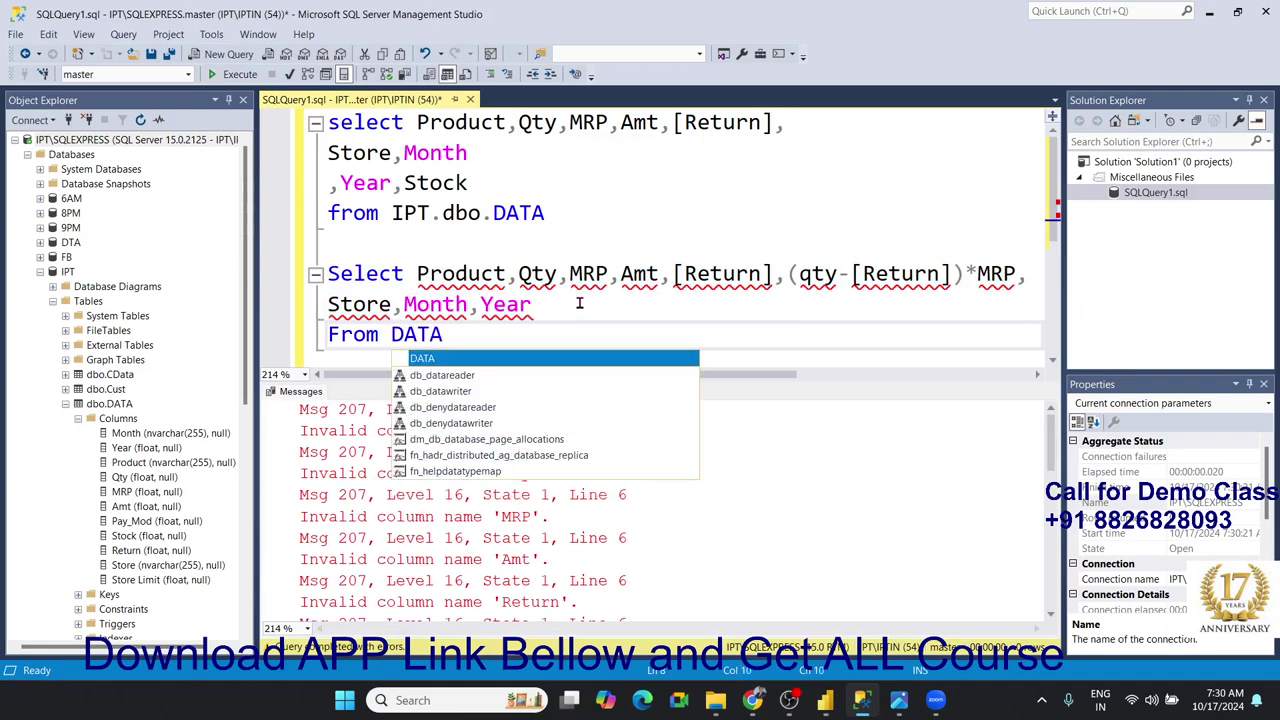
pyautogui.moveTo(522, 324); pyautogui.dragTo(328, 273)
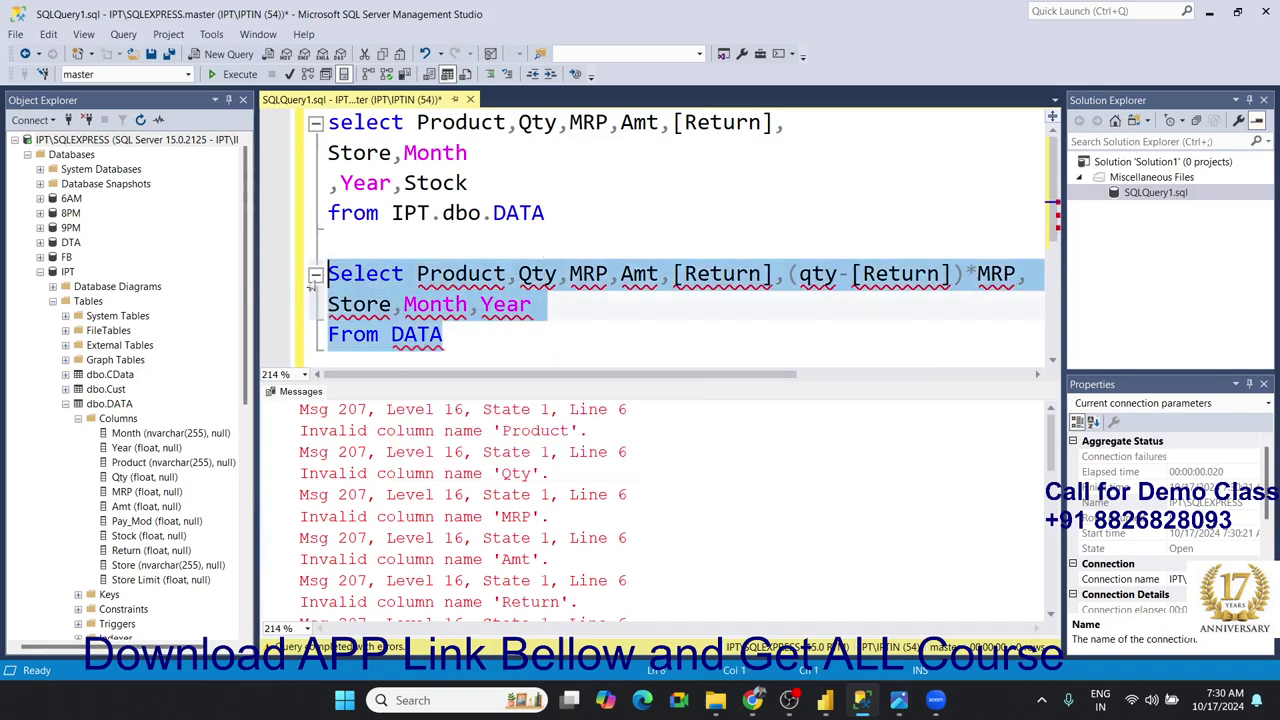
pyautogui.click(228, 76)
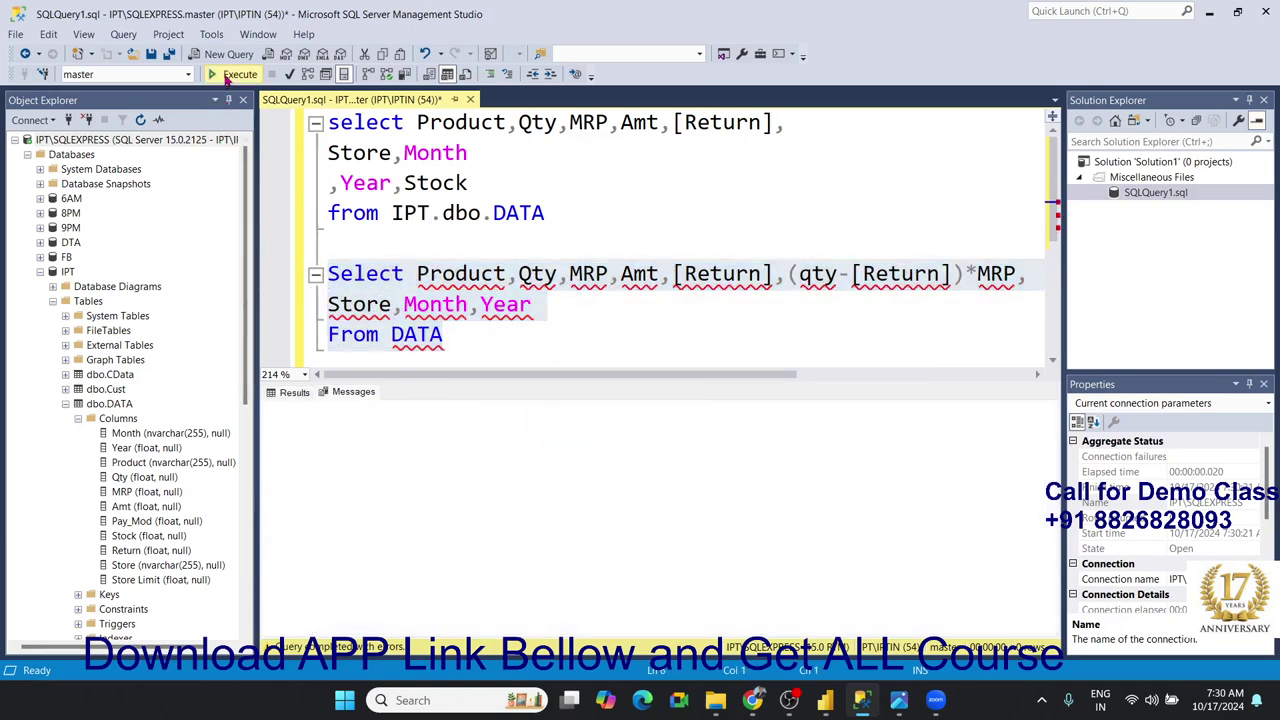
pyautogui.click(391, 213)
# - Qualify the second query's source as ipt.dbo.DATA, fixing the 'dobo' typo
pyautogui.click(393, 337)
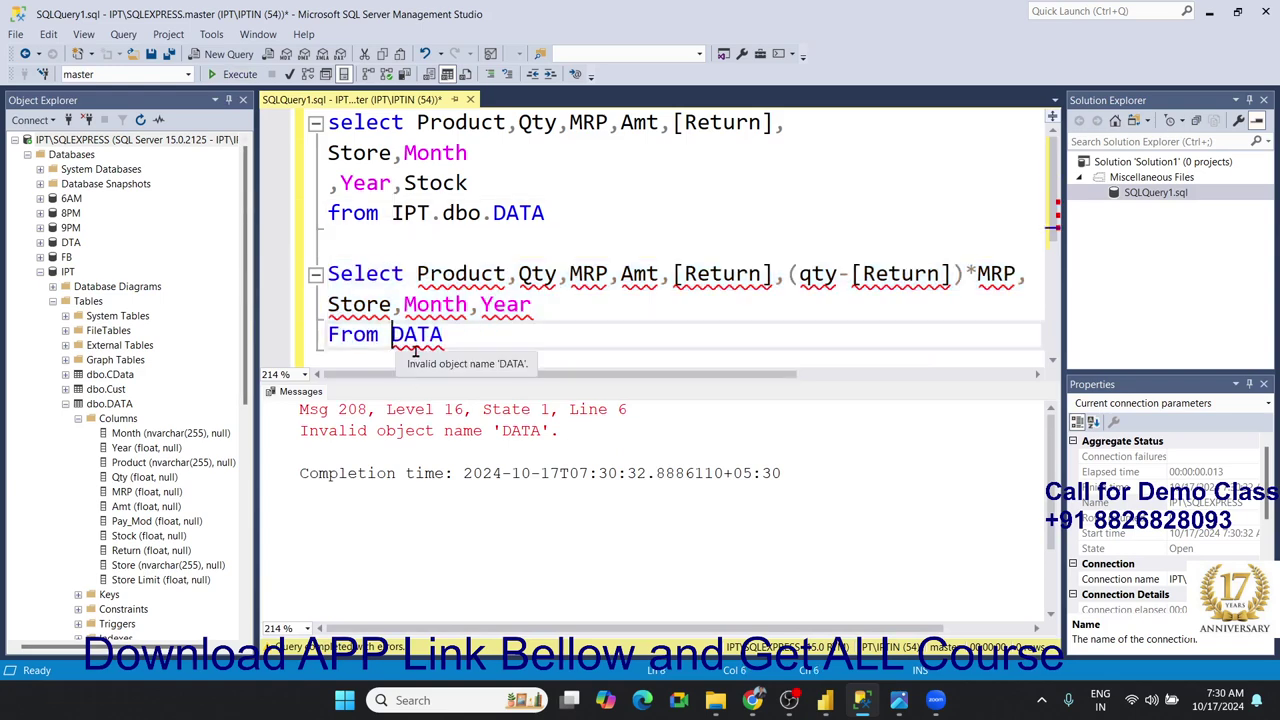
pyautogui.write('ipt.')
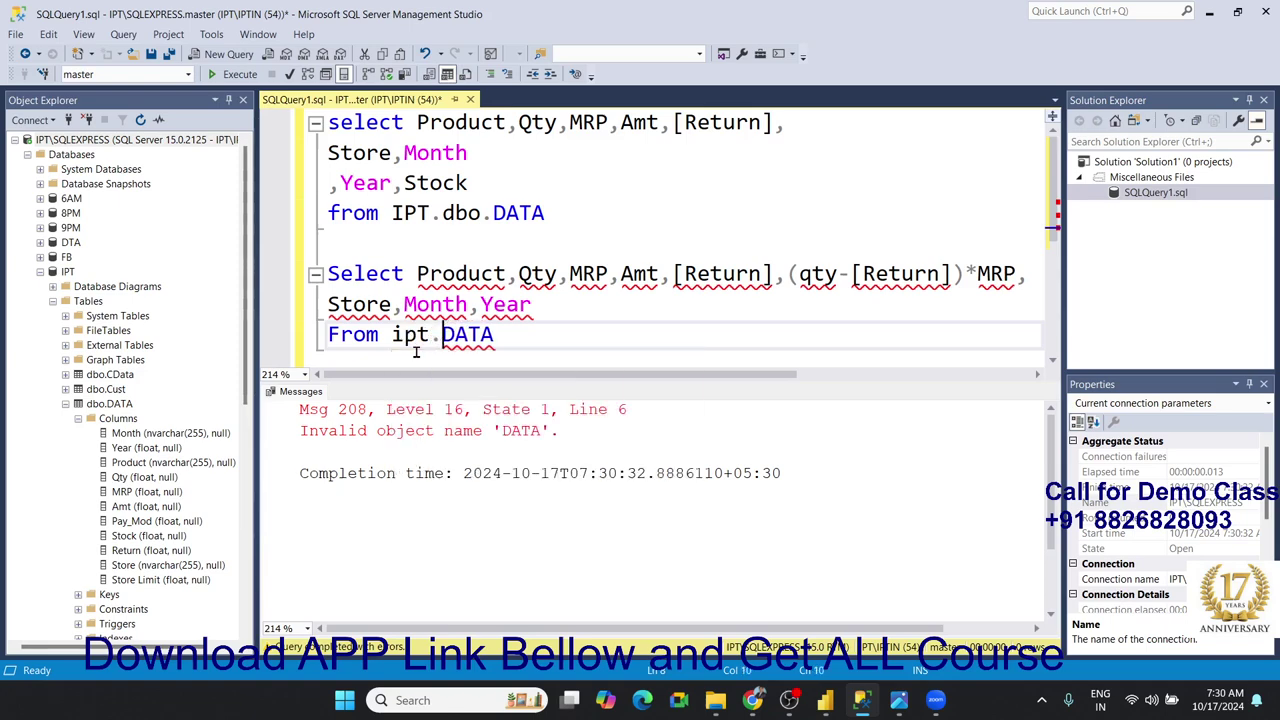
pyautogui.write('dobo')
pyautogui.press('Escape')
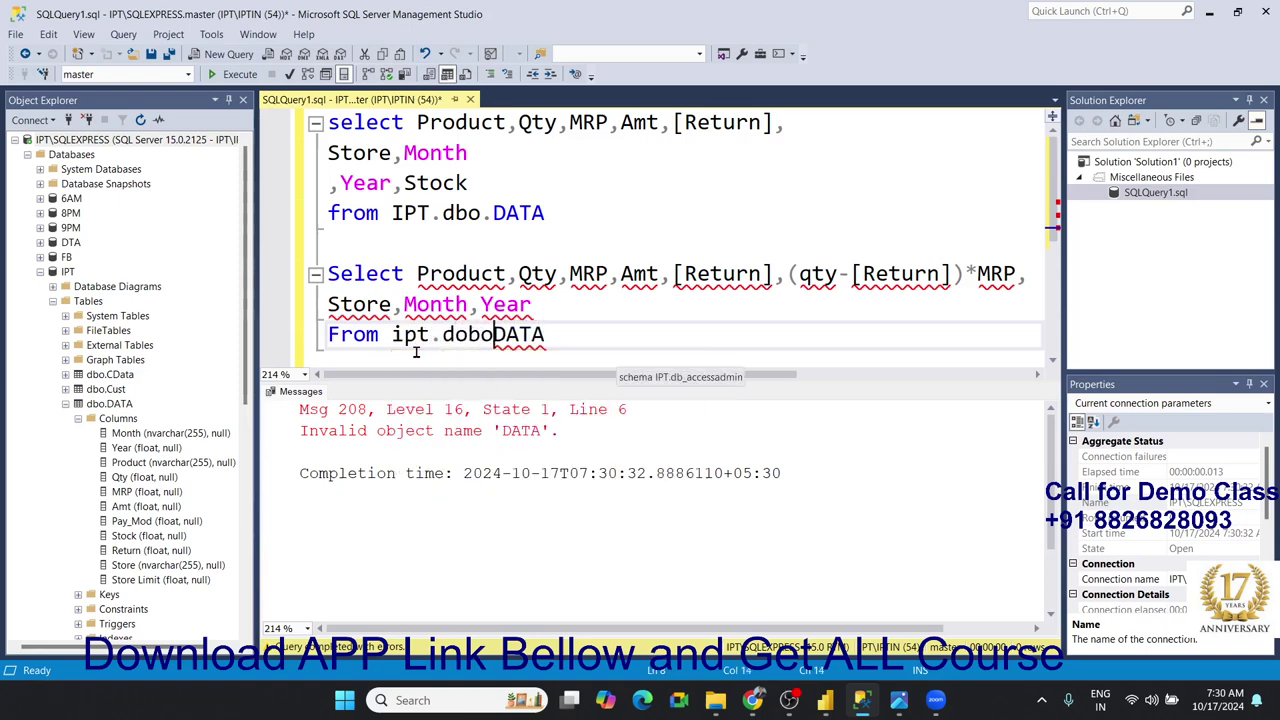
pyautogui.write('.')
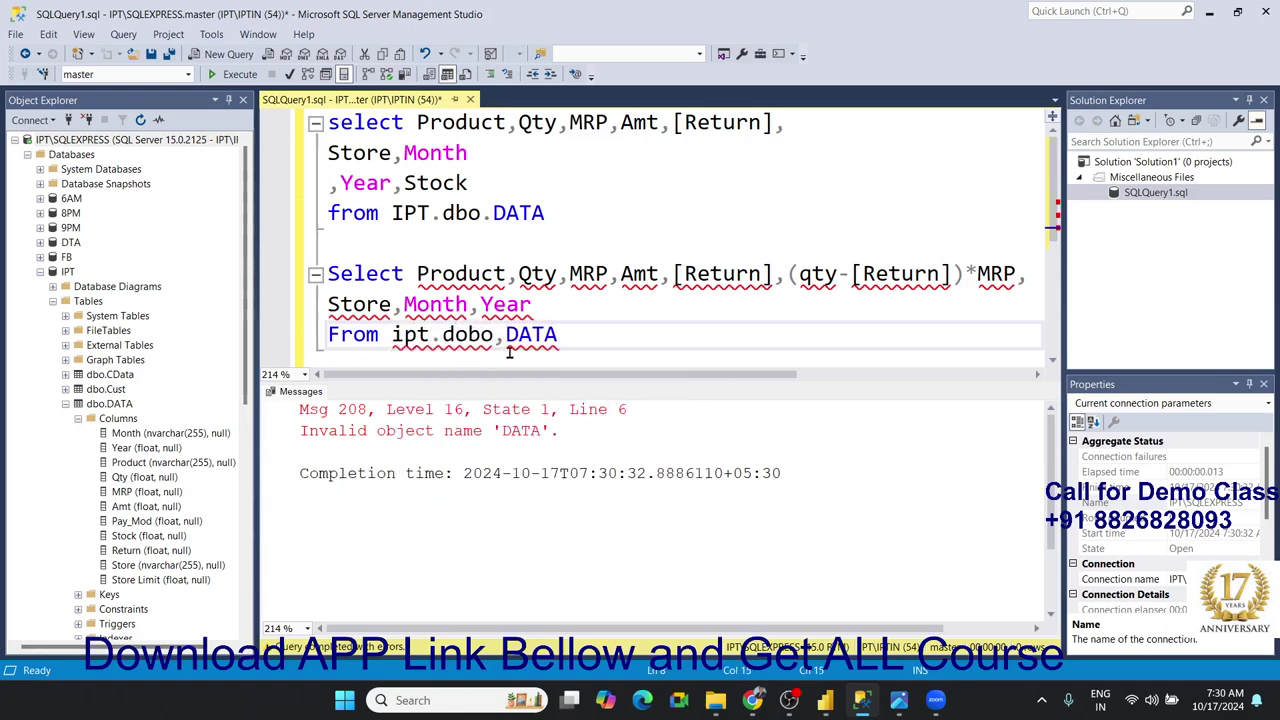
pyautogui.press('BackSpace')
pyautogui.write('.')
pyautogui.click(468, 337)
pyautogui.press('BackSpace')
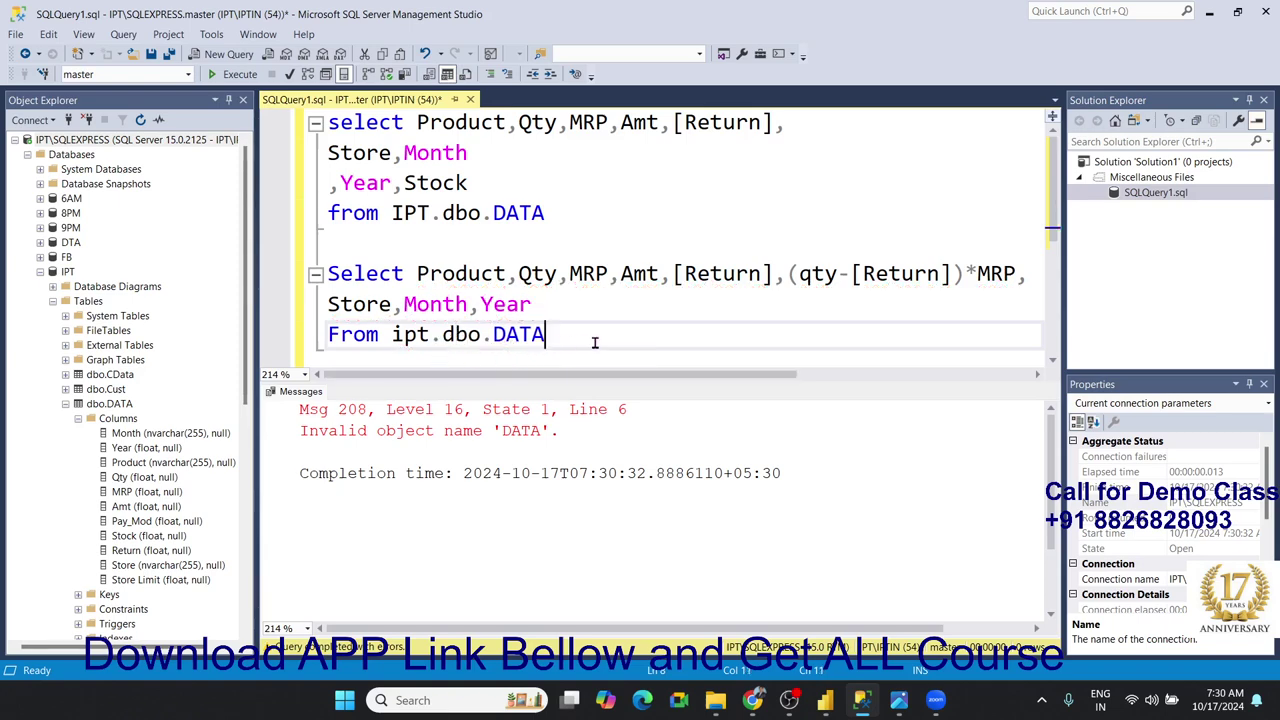
# - Execute the second query, returning rows with the unnamed (qty-[Return])*MRP column
pyautogui.moveTo(594, 342); pyautogui.dragTo(326, 275)
pyautogui.click(235, 74)
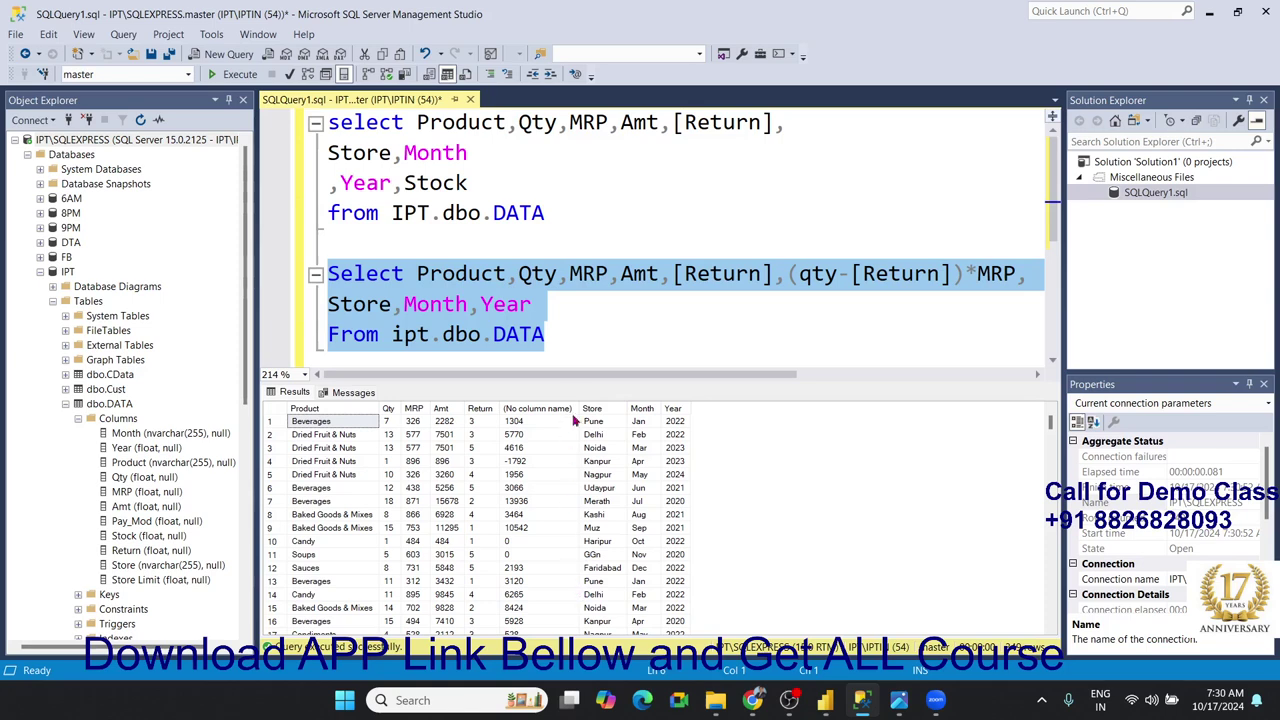
pyautogui.click(580, 349)
pyautogui.press('Return')
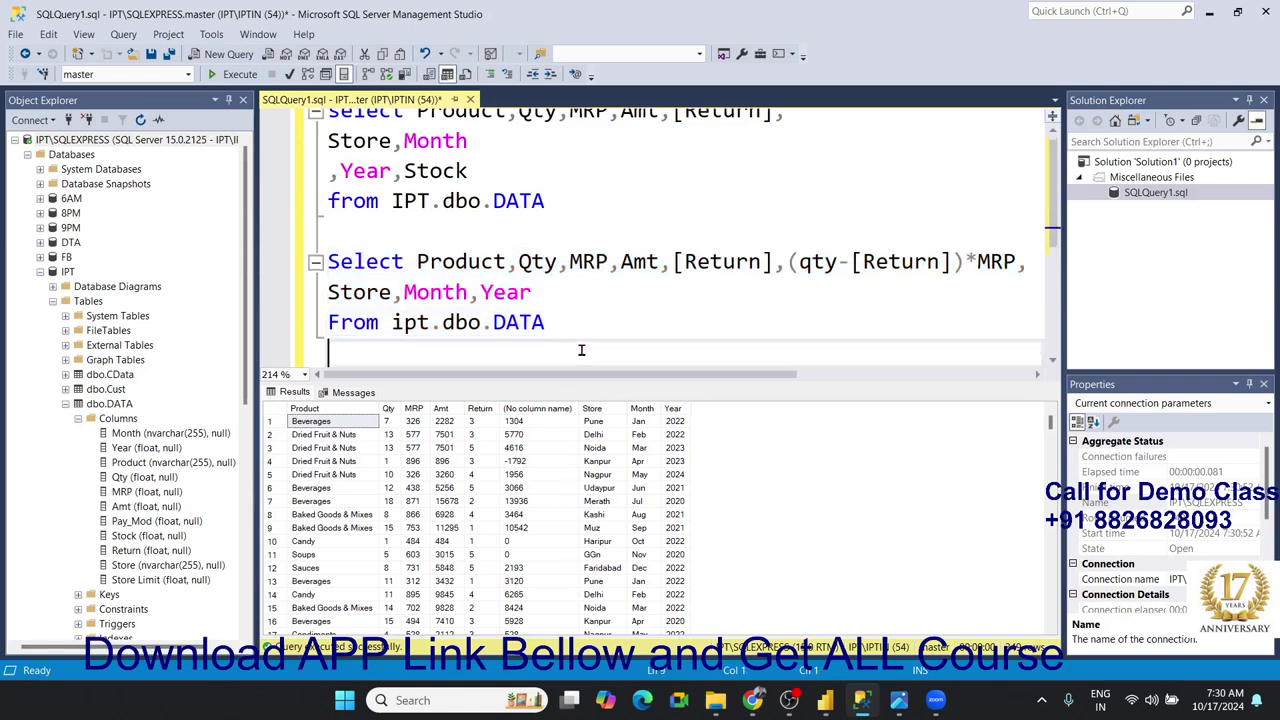
pyautogui.press('Return')
pyautogui.press('Return')
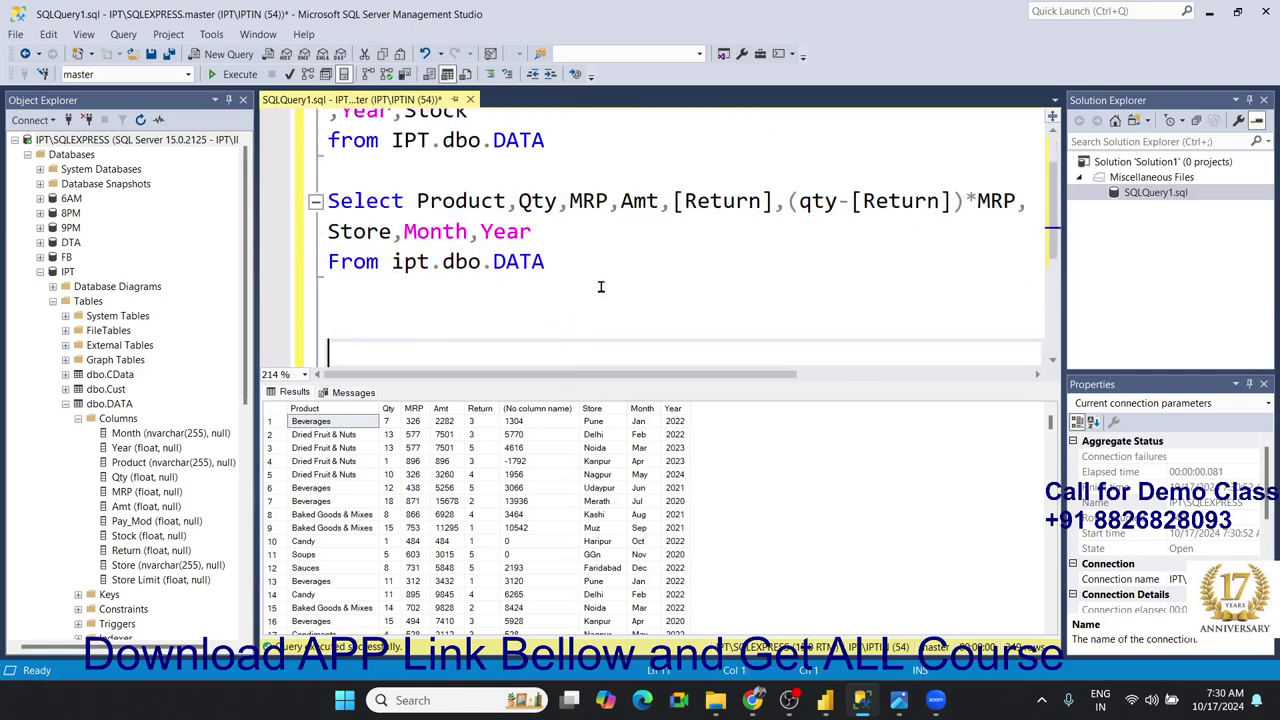
pyautogui.click(822, 205)
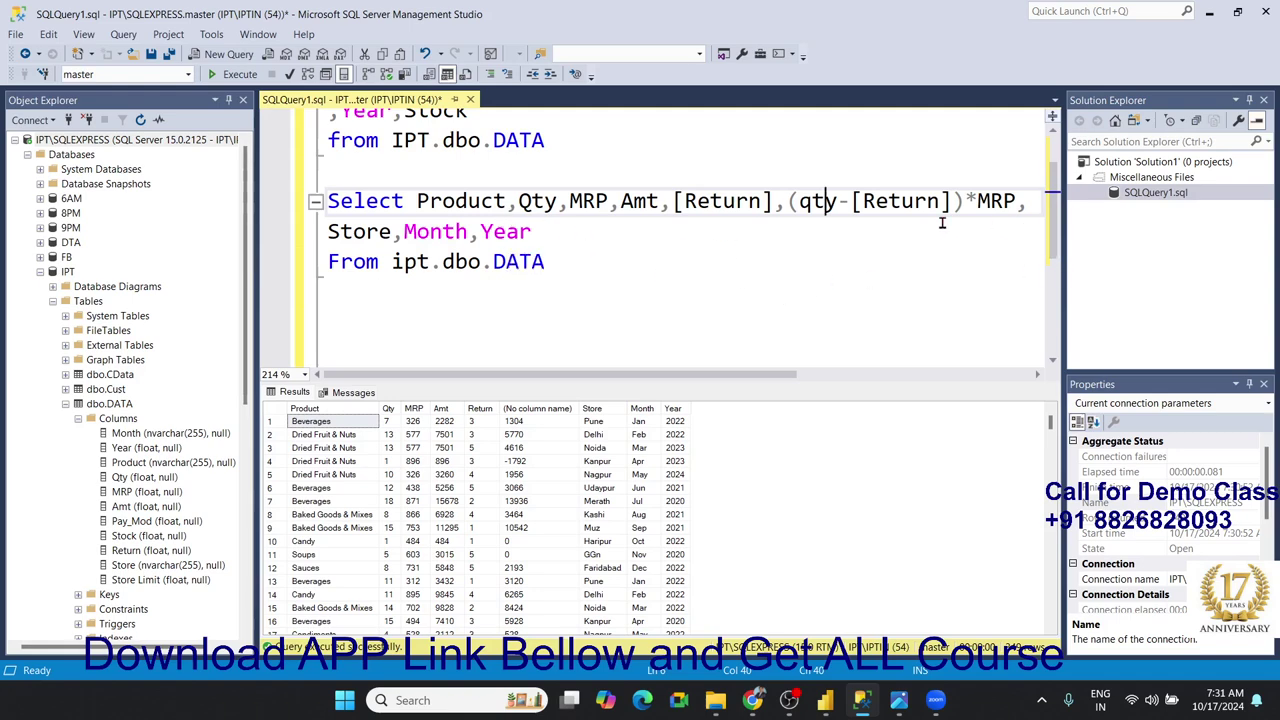
pyautogui.click(723, 206)
pyautogui.click(630, 206)
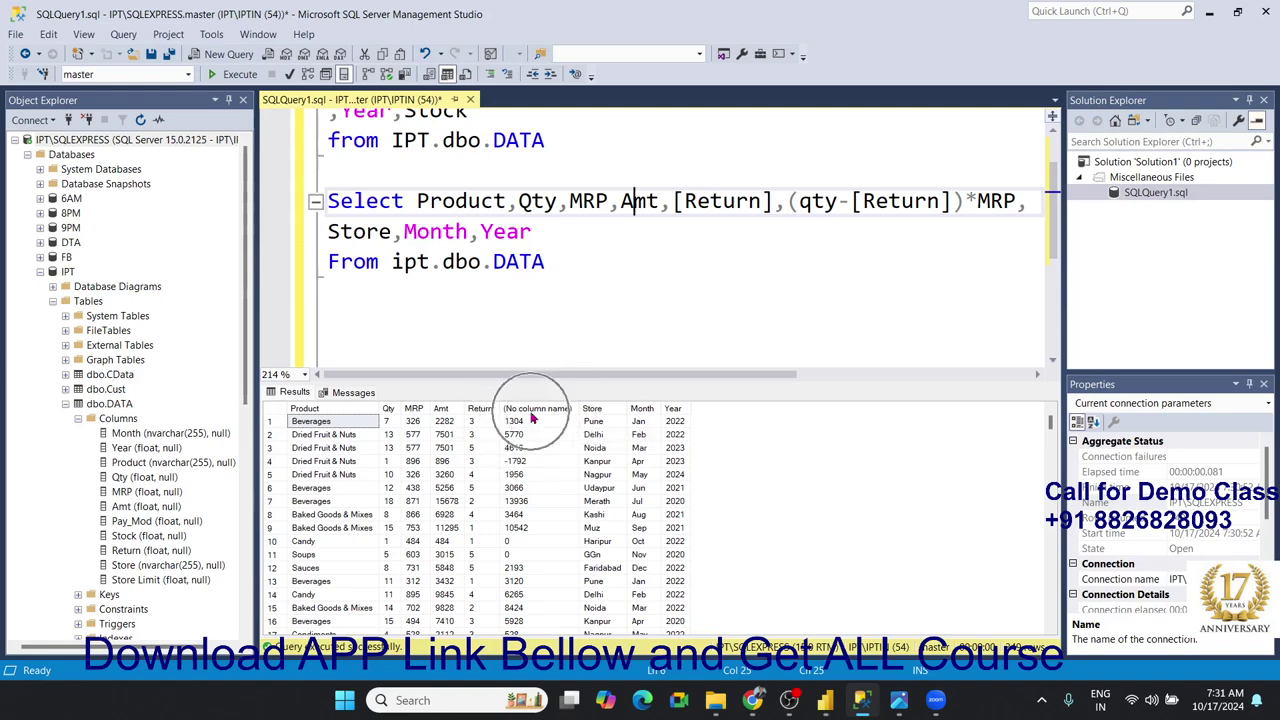
pyautogui.click(1021, 204)
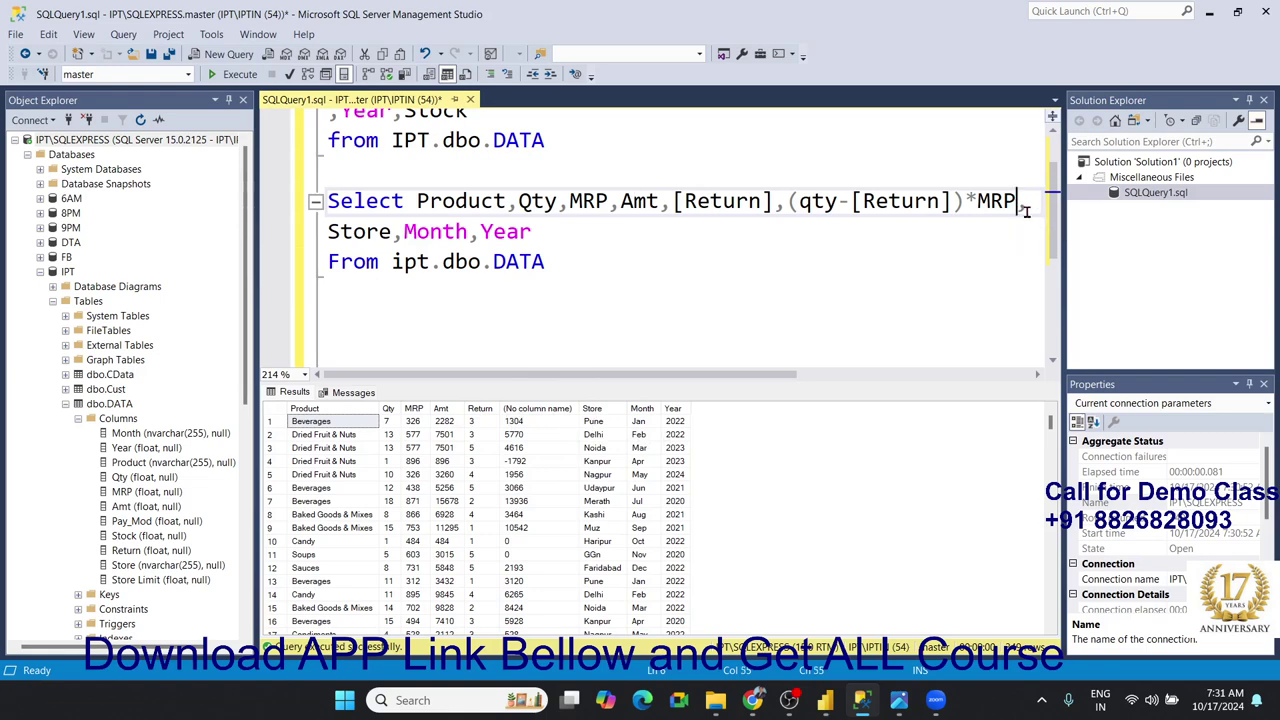
# - Alias the calculated column as A_AMT and rerun the script
pyautogui.press('Return')
pyautogui.write('a')
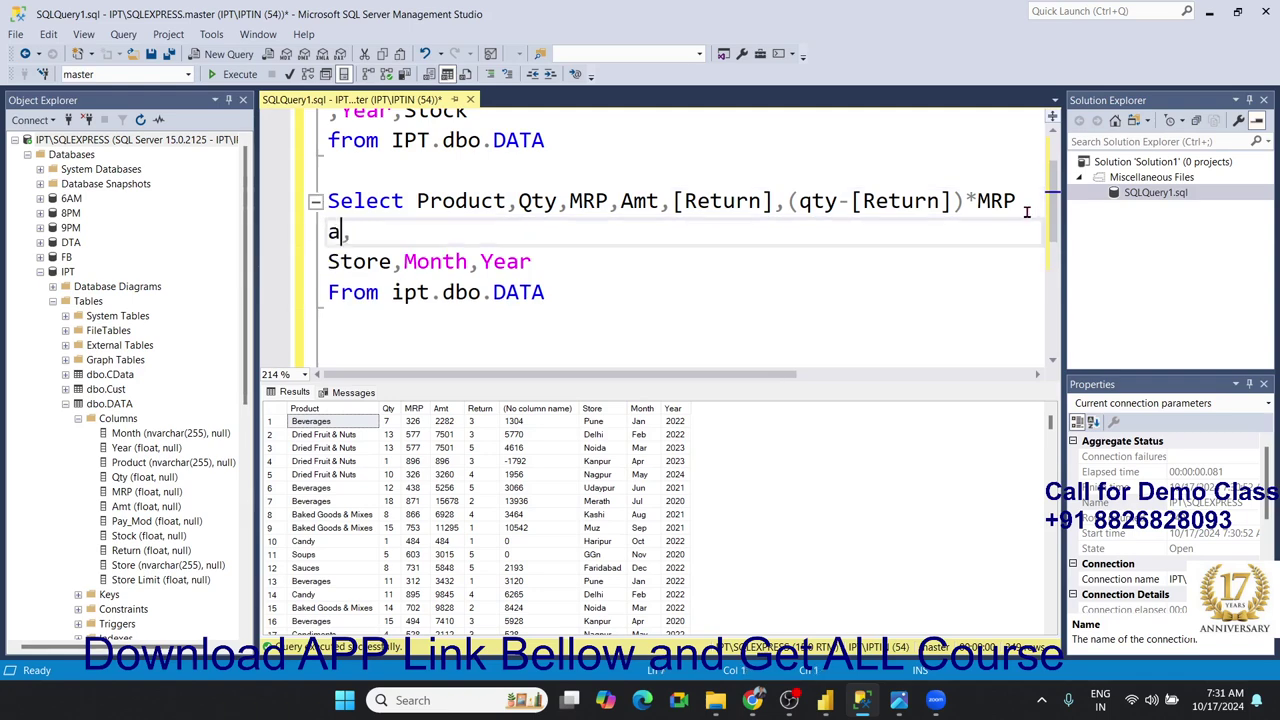
pyautogui.write('s A')
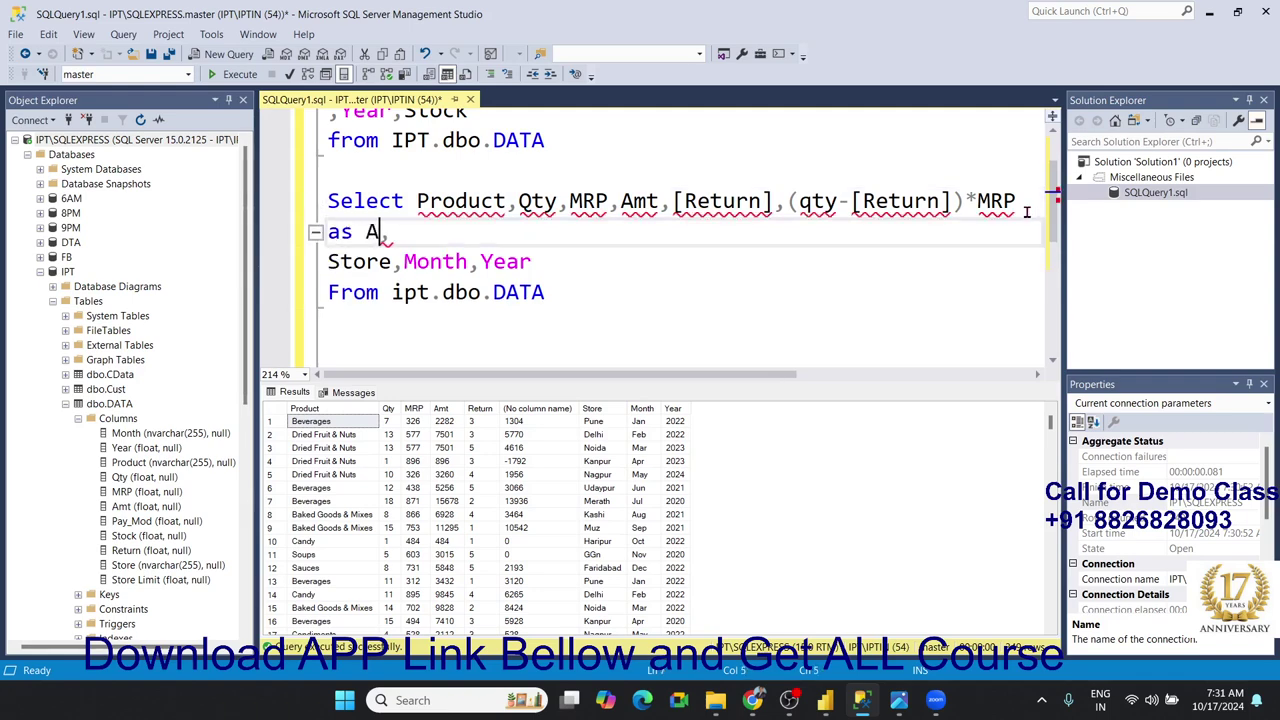
pyautogui.write('_AMT')
pyautogui.click(710, 290)
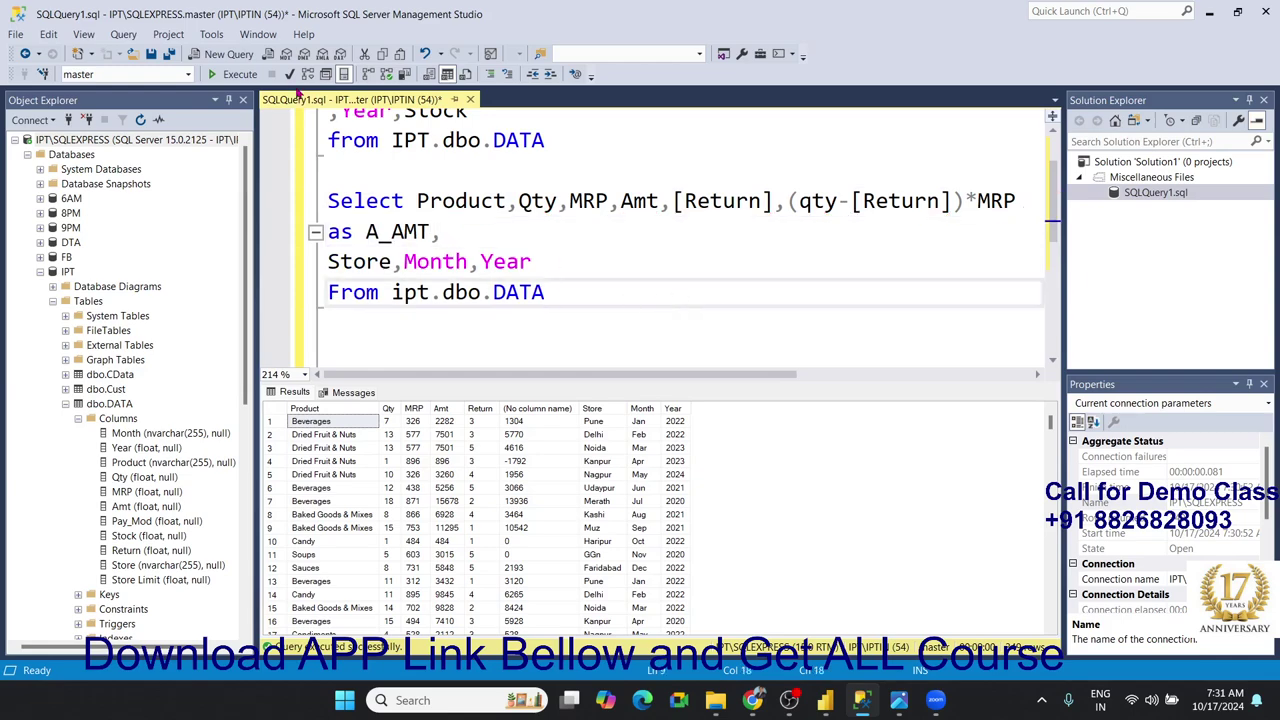
pyautogui.click(250, 76)
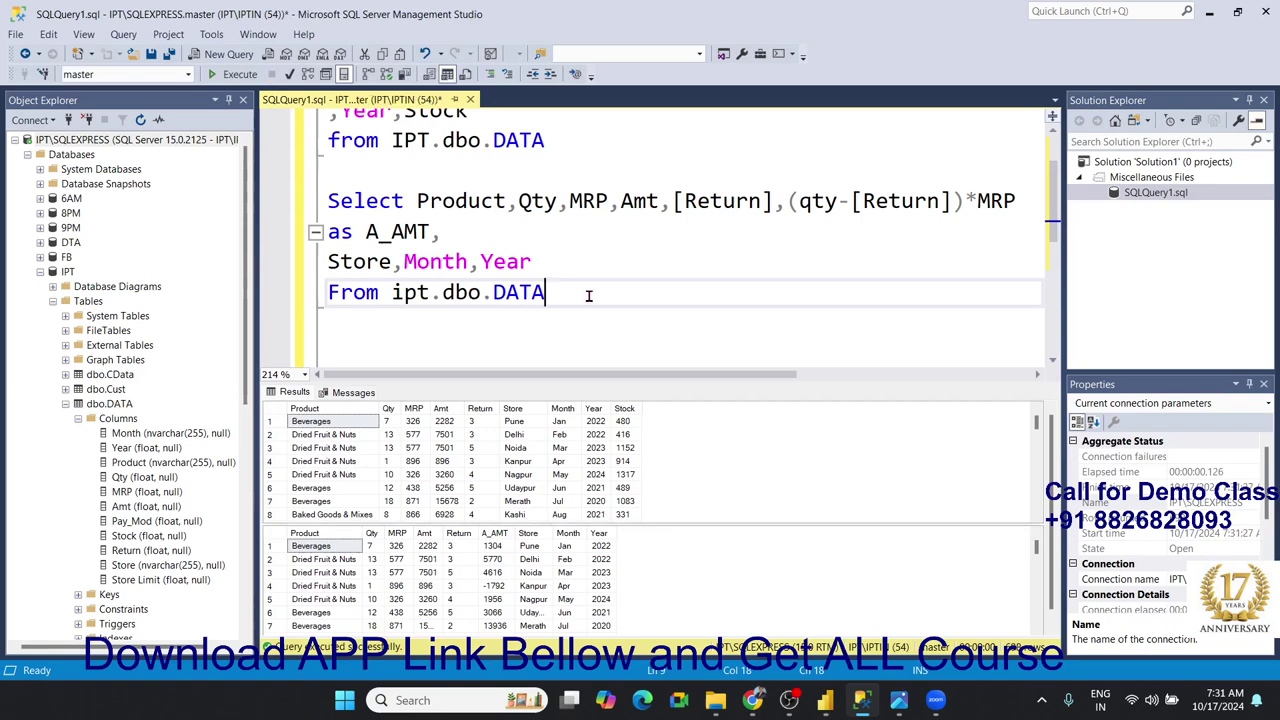
# - Run only the A_AMT statement and check the first A_AMT value in the results
pyautogui.moveTo(581, 325); pyautogui.dragTo(292, 208)
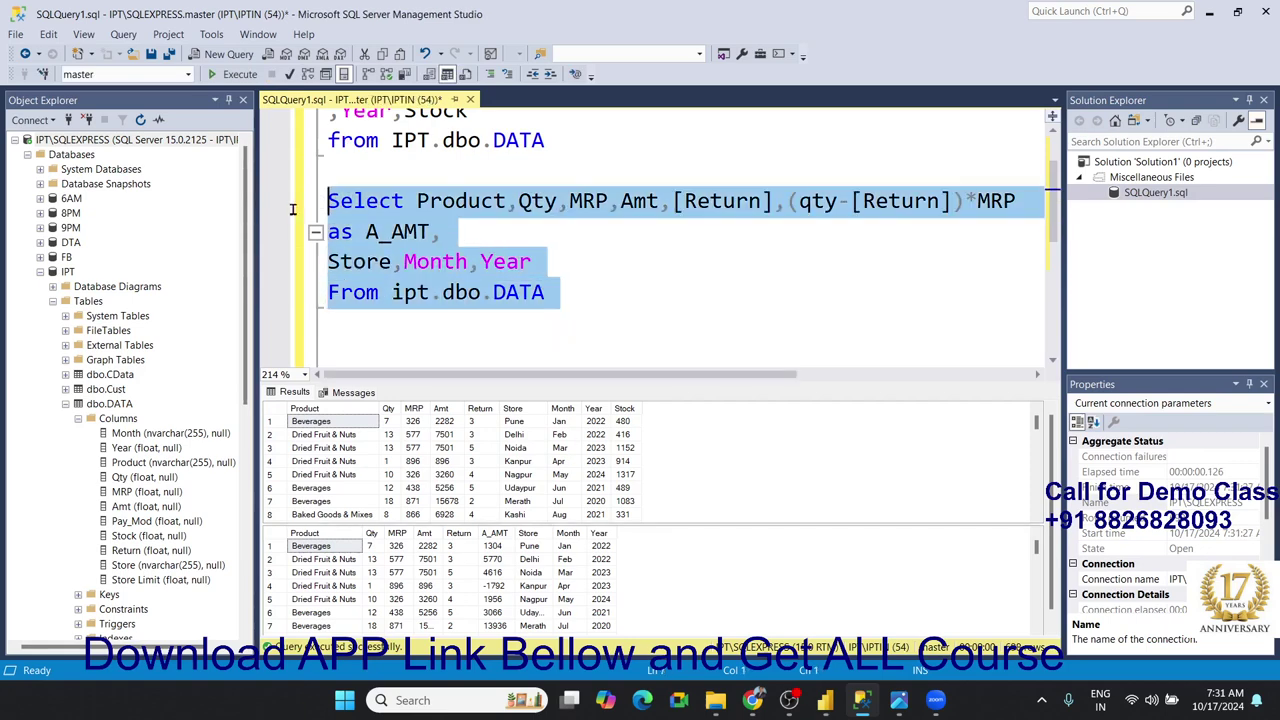
pyautogui.click(240, 76)
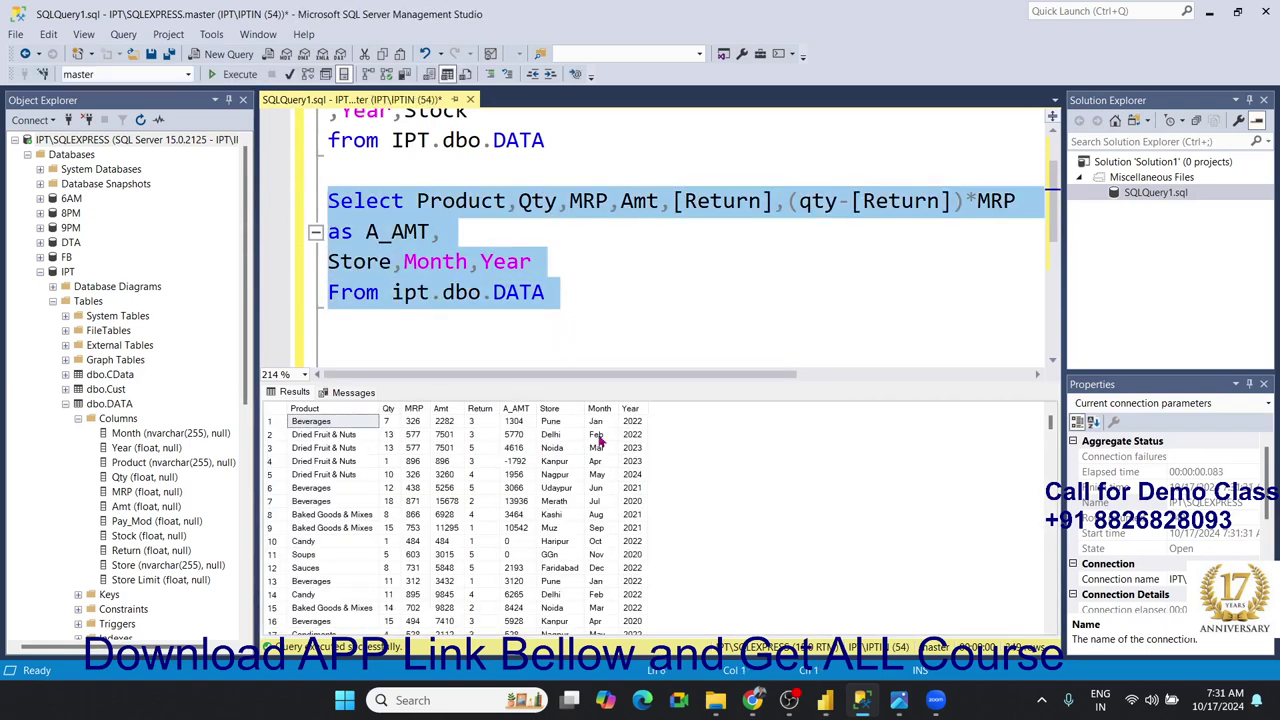
pyautogui.click(517, 422)
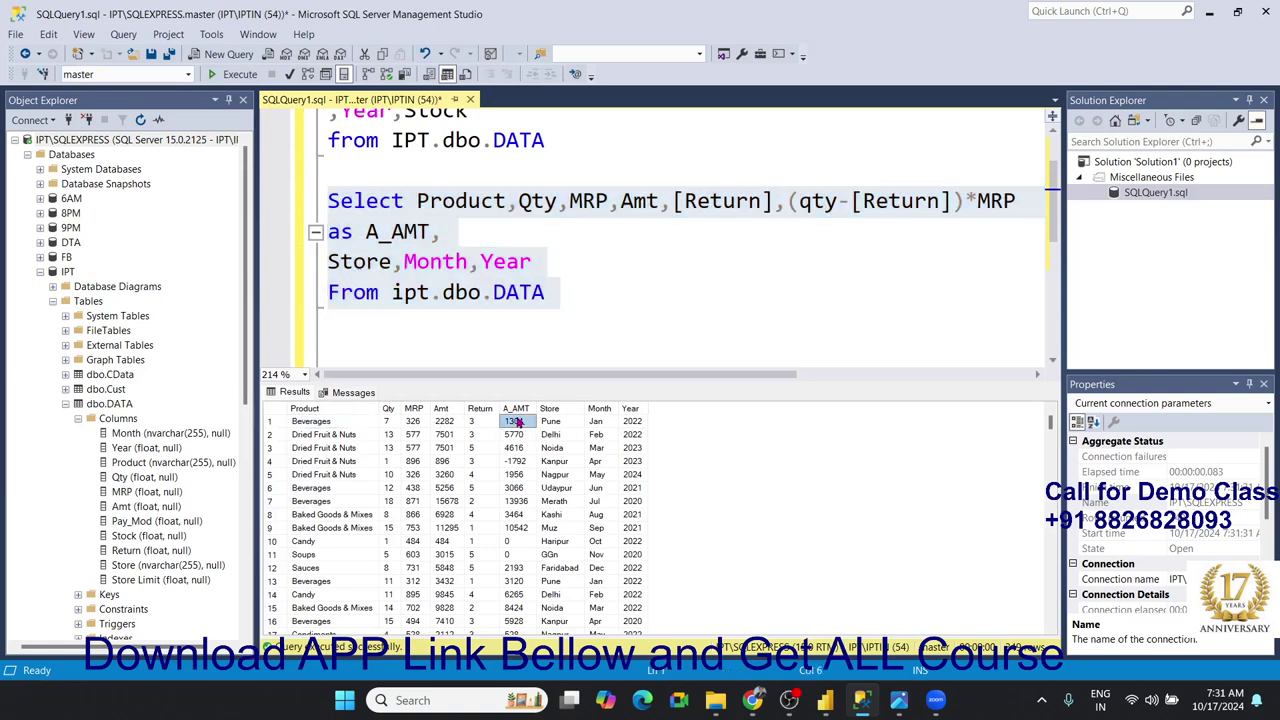
pyautogui.click(573, 303)
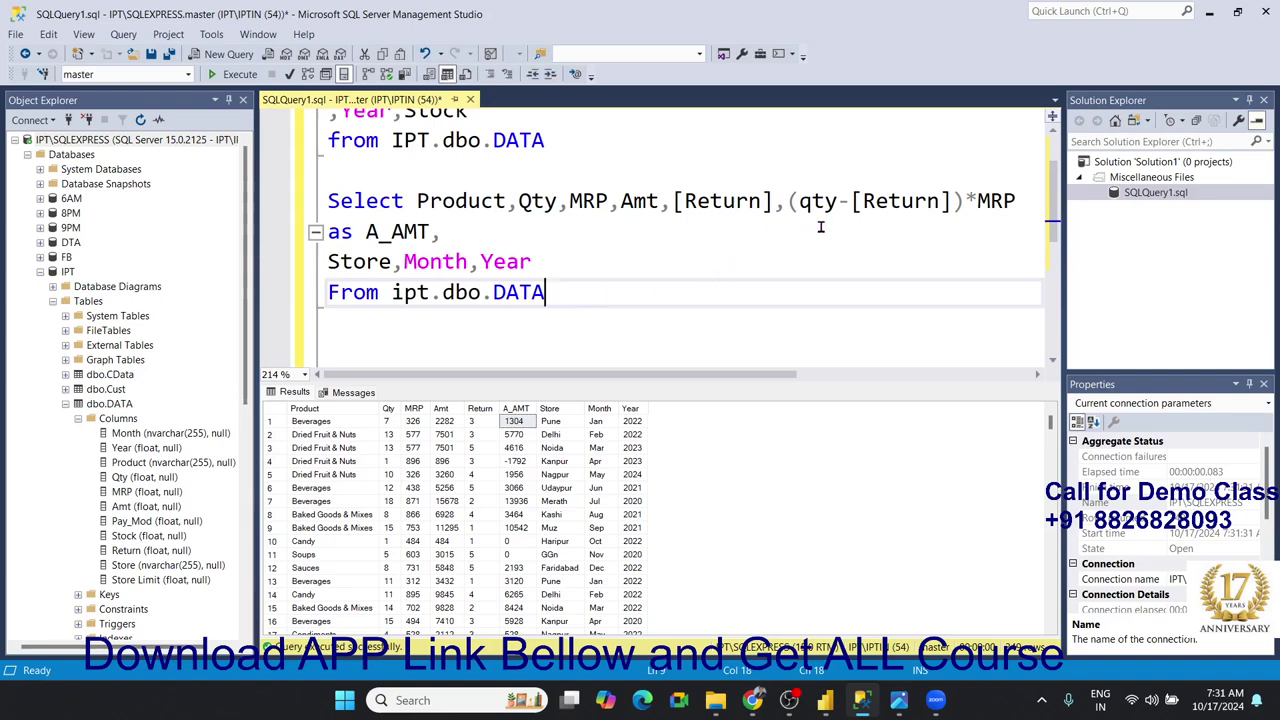
# - Switch to Power BI Desktop and open Query1 in the Power Query Editor via Transform data
pyautogui.moveTo(822, 700)
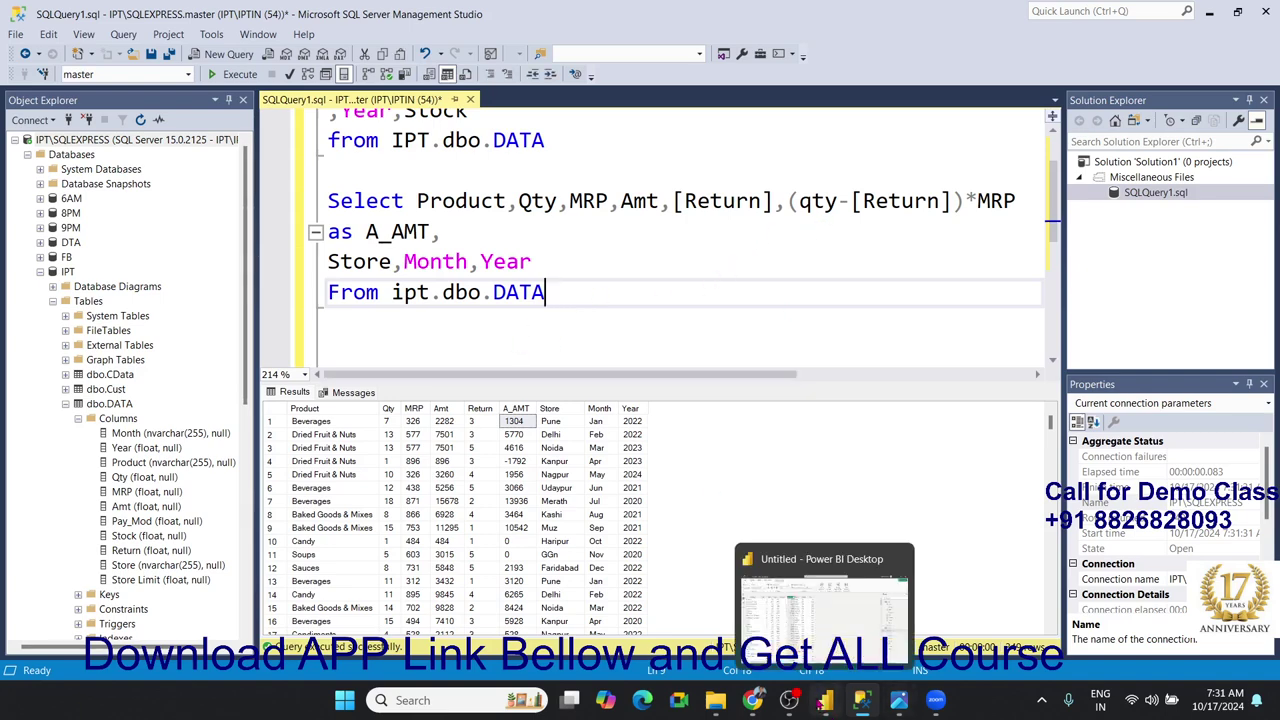
pyautogui.click(822, 610)
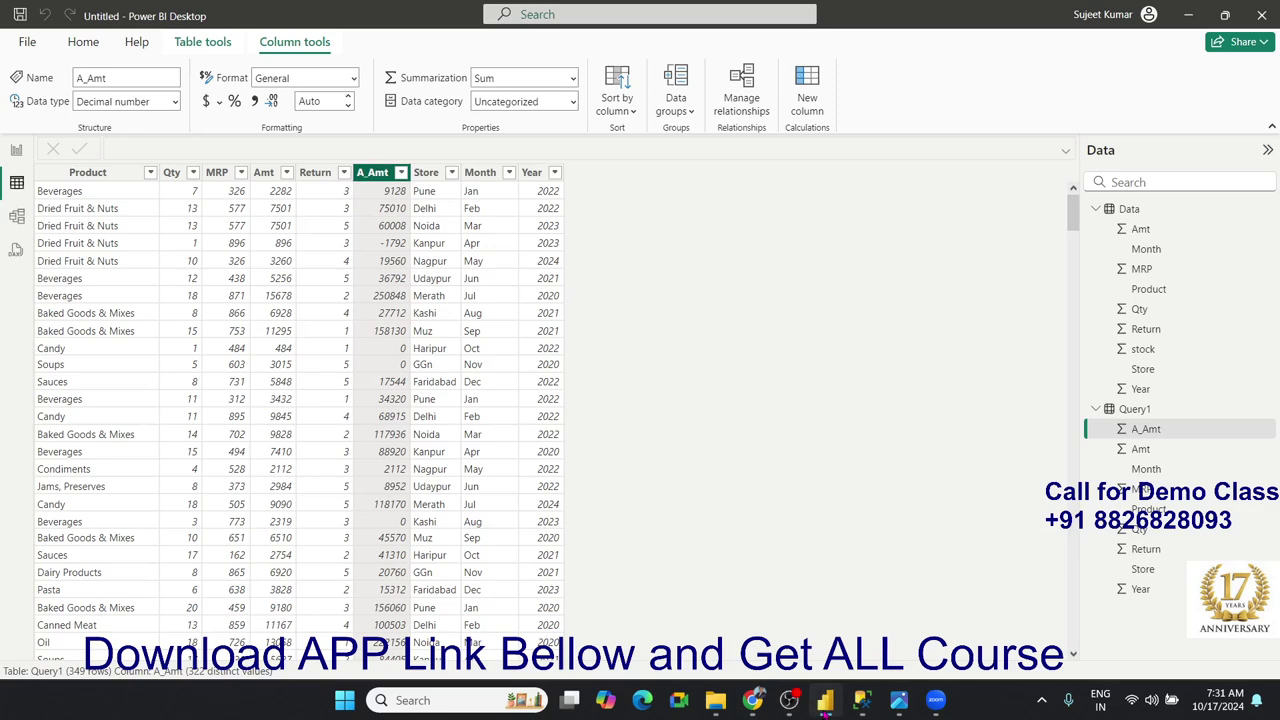
pyautogui.click(428, 279)
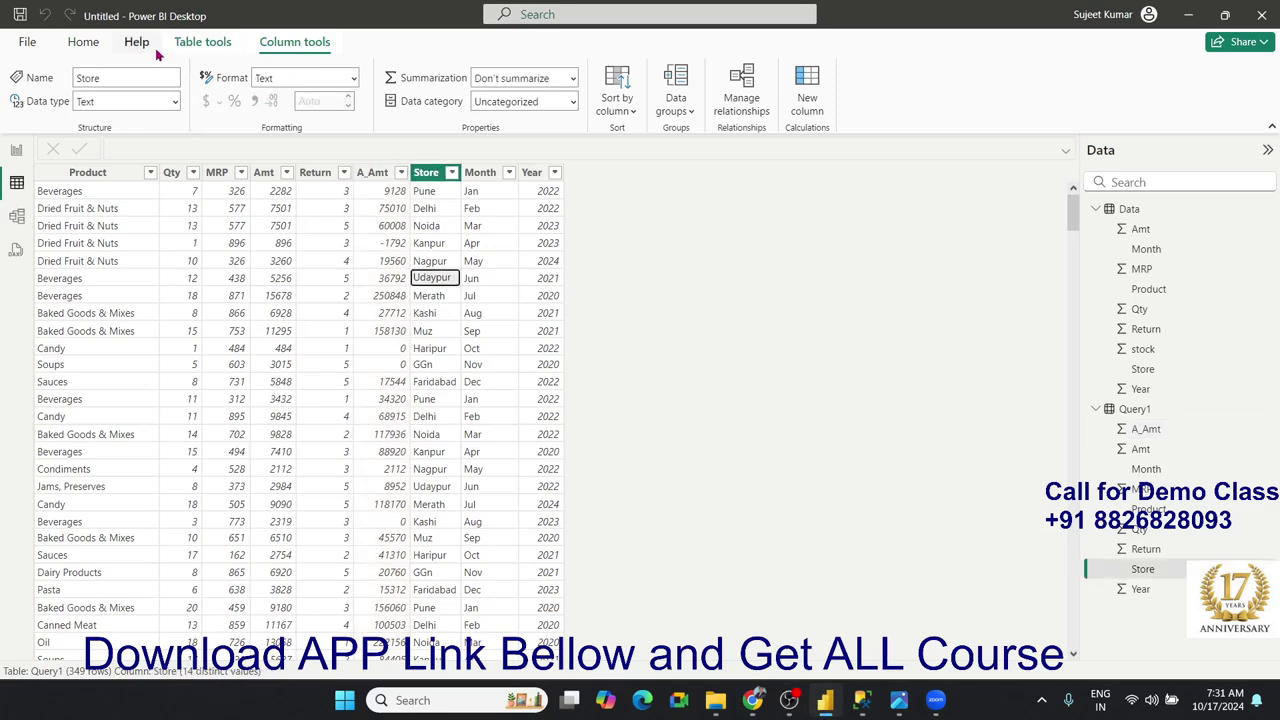
pyautogui.click(84, 42)
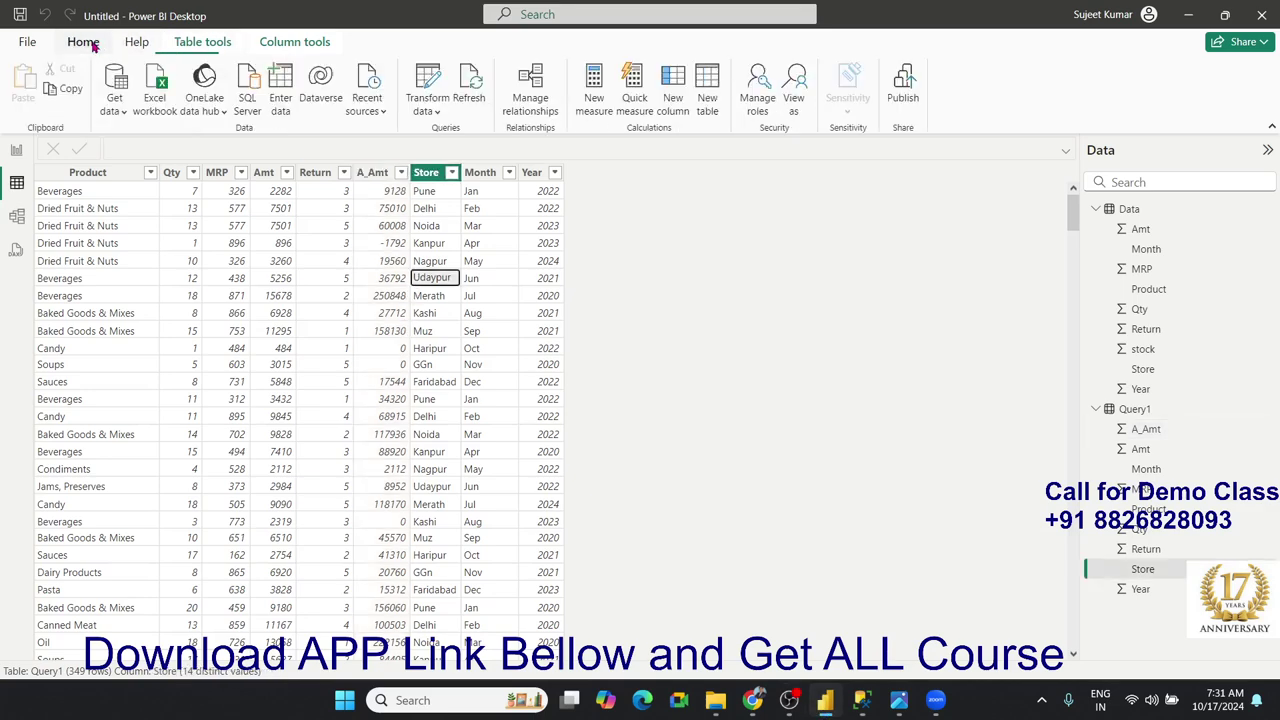
pyautogui.click(436, 82)
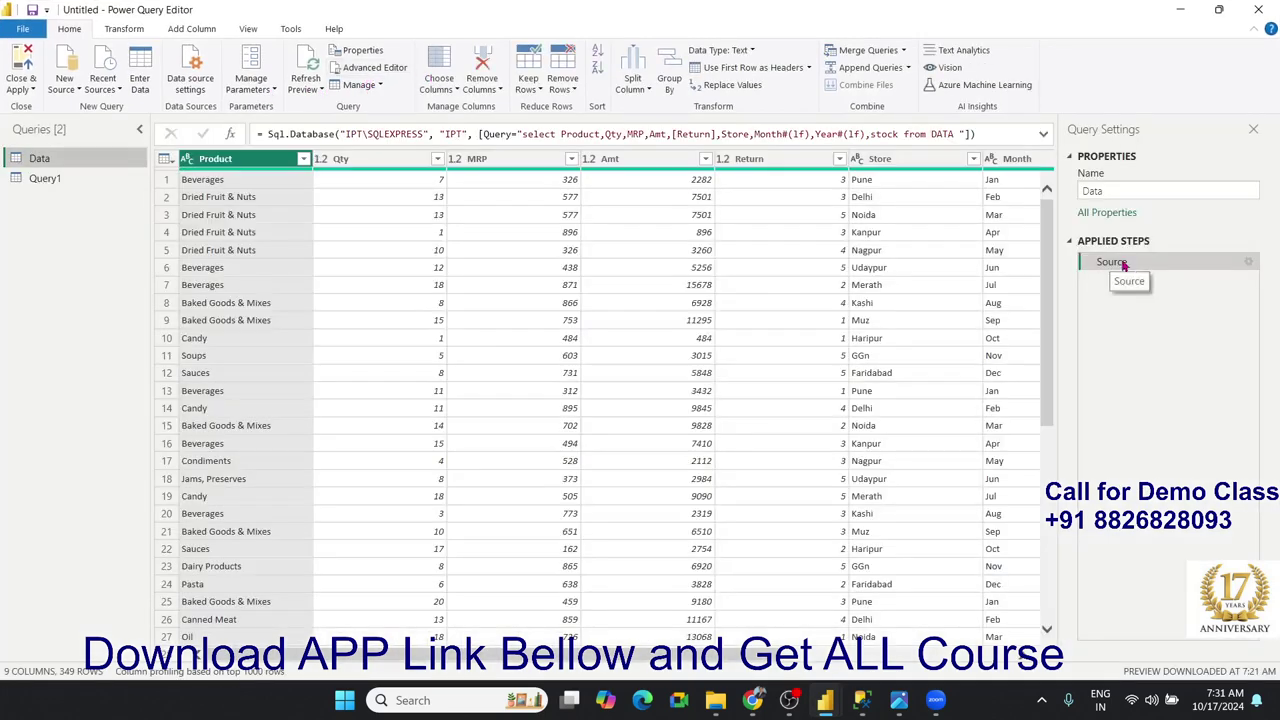
pyautogui.click(53, 184)
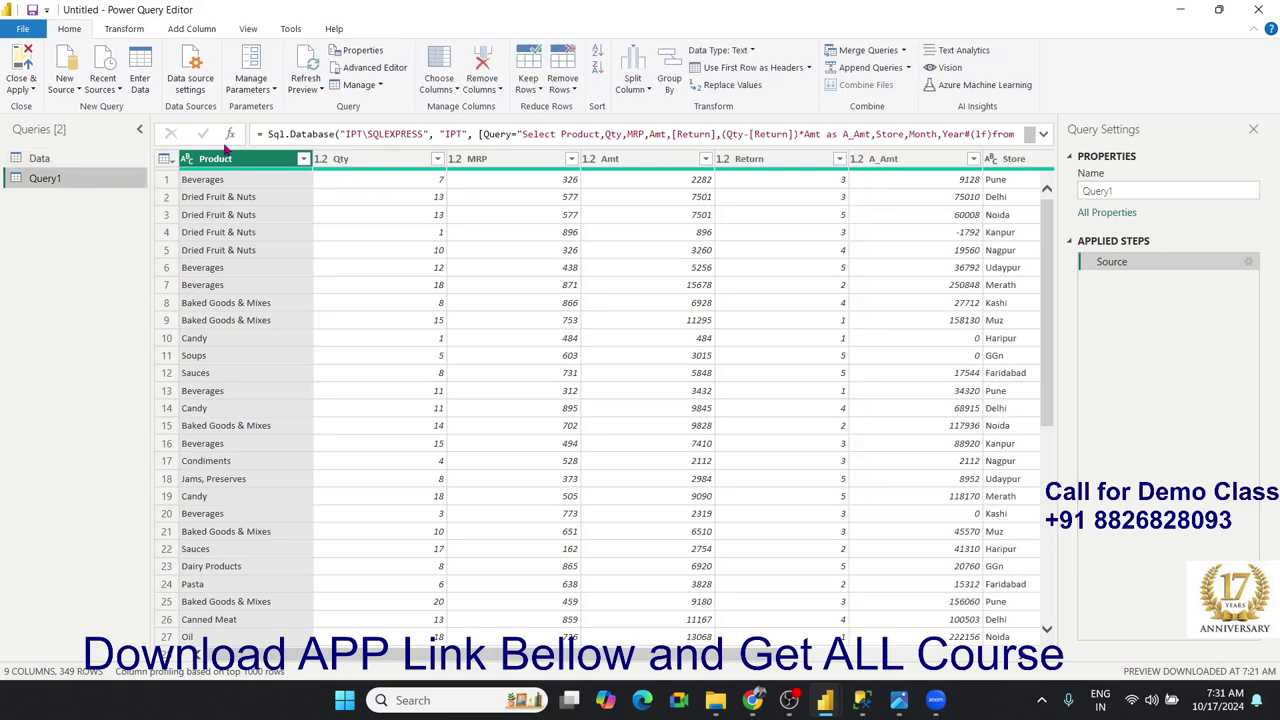
# - In Query1's Advanced Editor, replace the Qty subtraction so the formula starts amt-([Return])
pyautogui.click(367, 72)
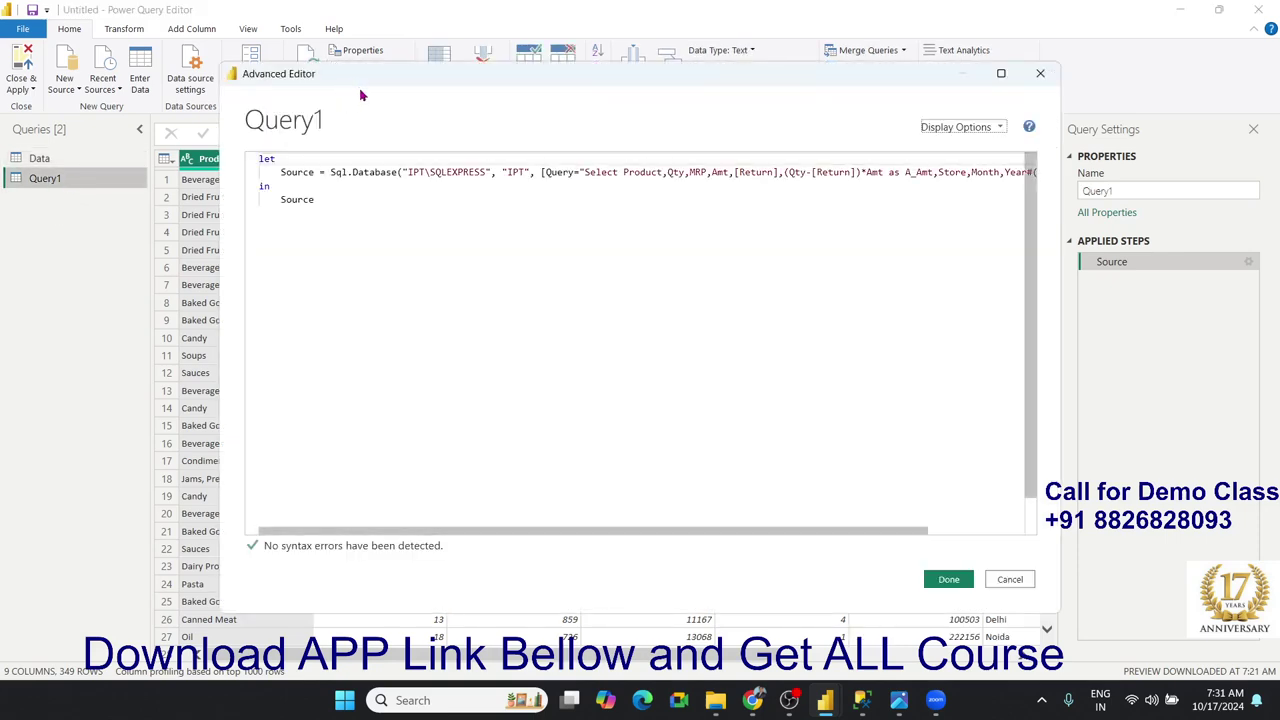
pyautogui.moveTo(857, 531); pyautogui.dragTo(946, 539)
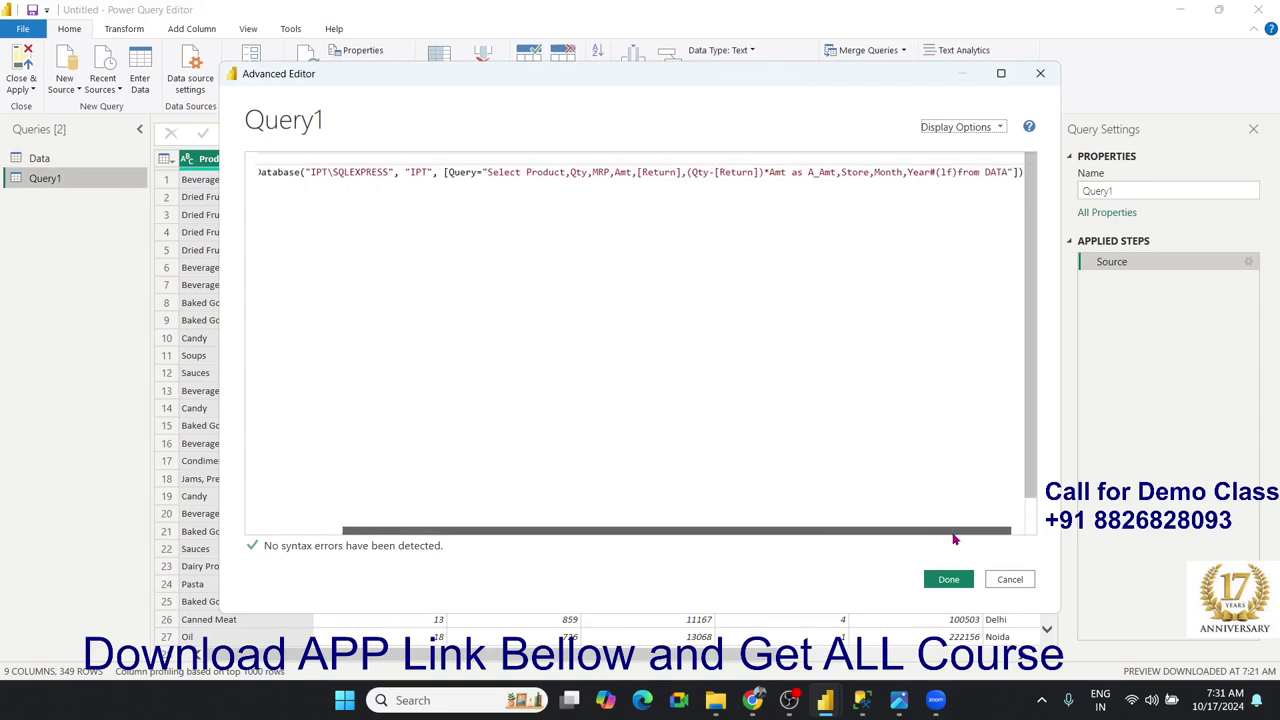
pyautogui.click(771, 182)
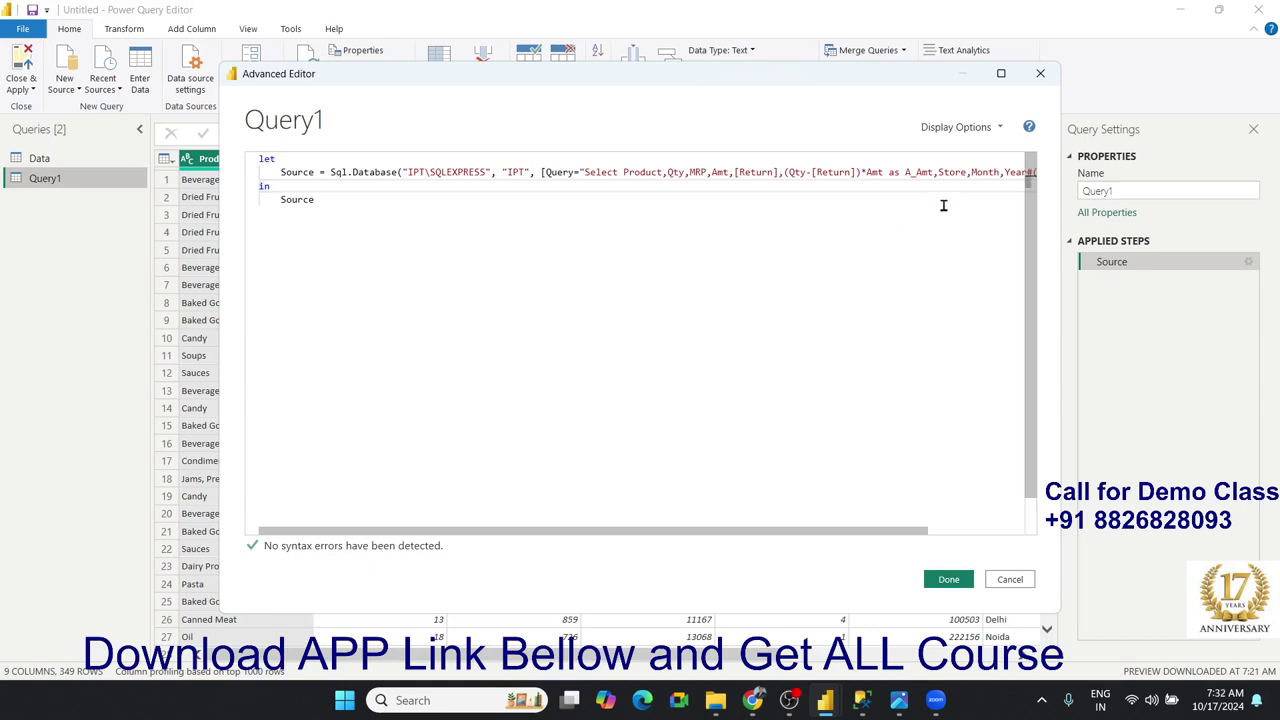
pyautogui.click(811, 173)
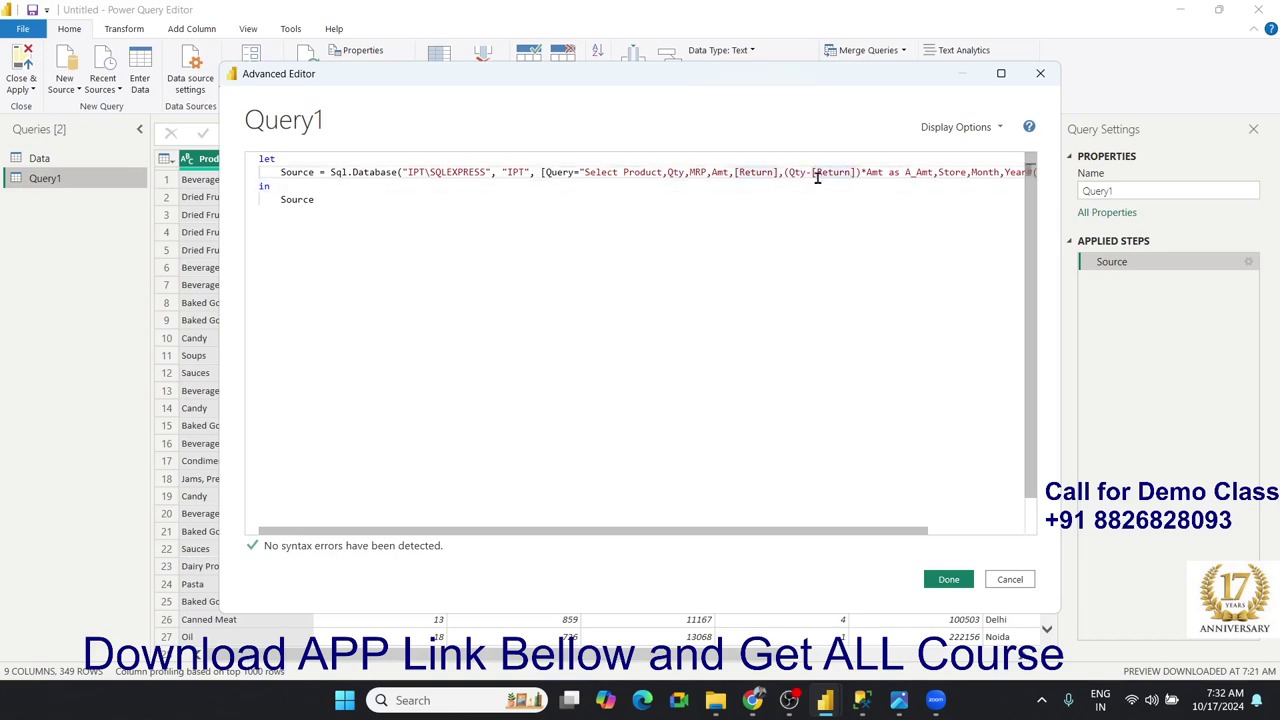
pyautogui.press('BackSpace')
pyautogui.press('BackSpace')
pyautogui.press('BackSpace')
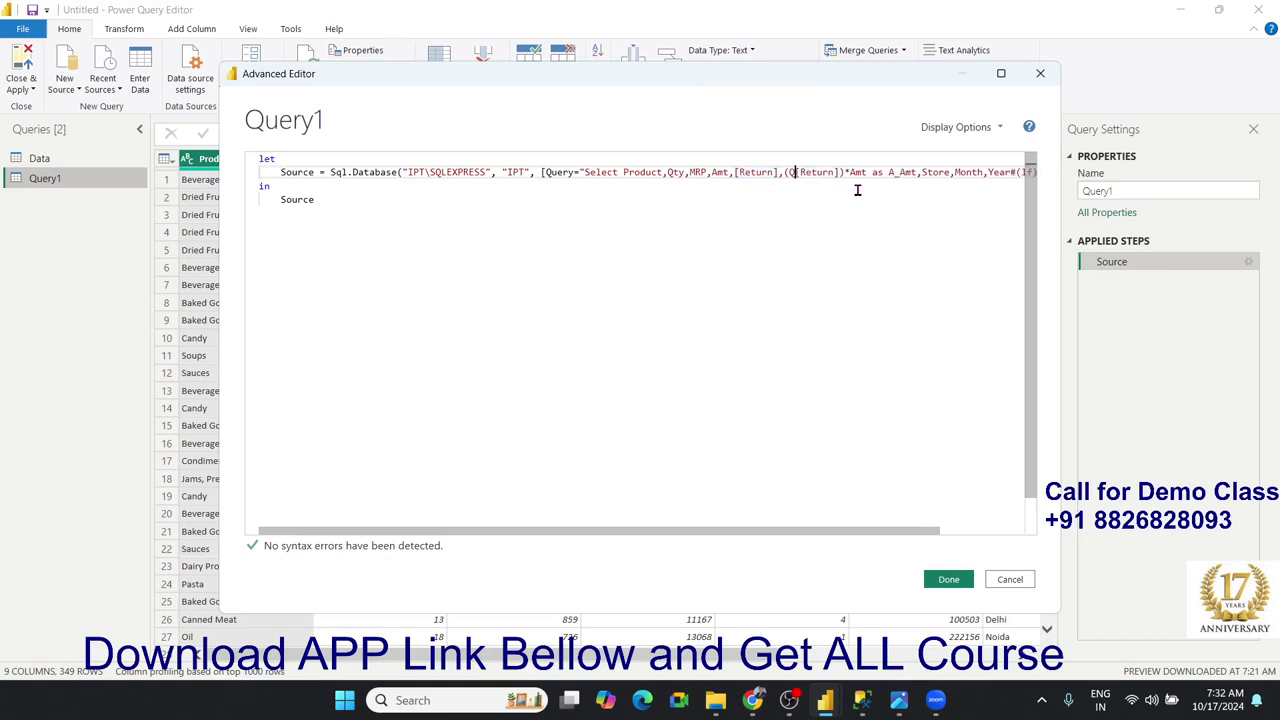
pyautogui.press('BackSpace')
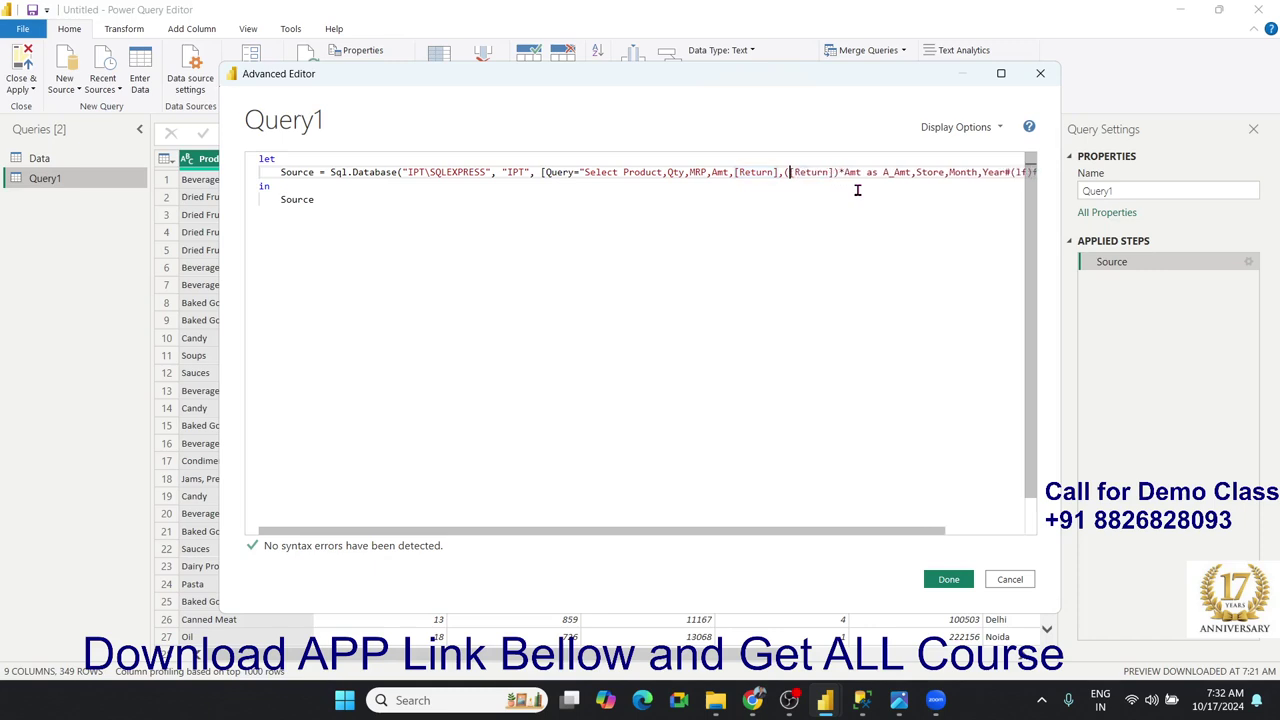
pyautogui.press('Right')
pyautogui.press('Right')
pyautogui.press('Right')
pyautogui.press('Right')
pyautogui.press('Right')
pyautogui.press('BackSpace')
pyautogui.press('Right')
pyautogui.press('Right')
pyautogui.press('Right')
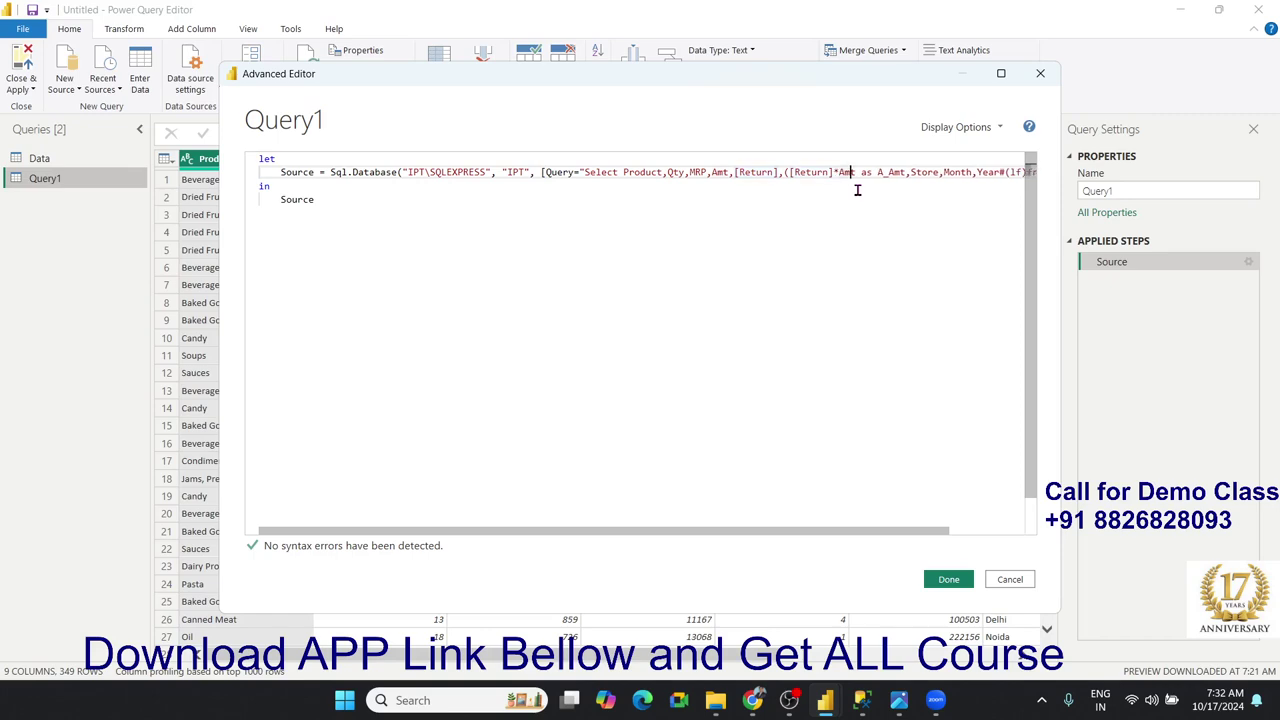
pyautogui.write(')')
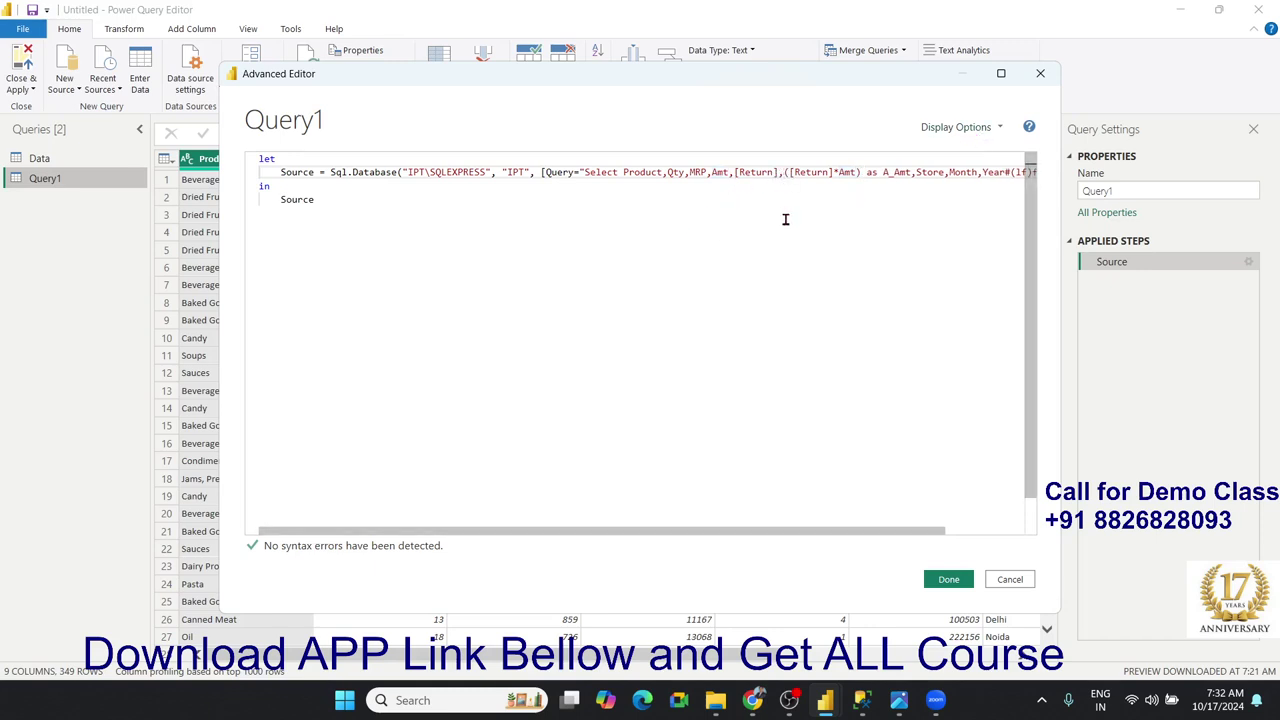
pyautogui.write('amt')
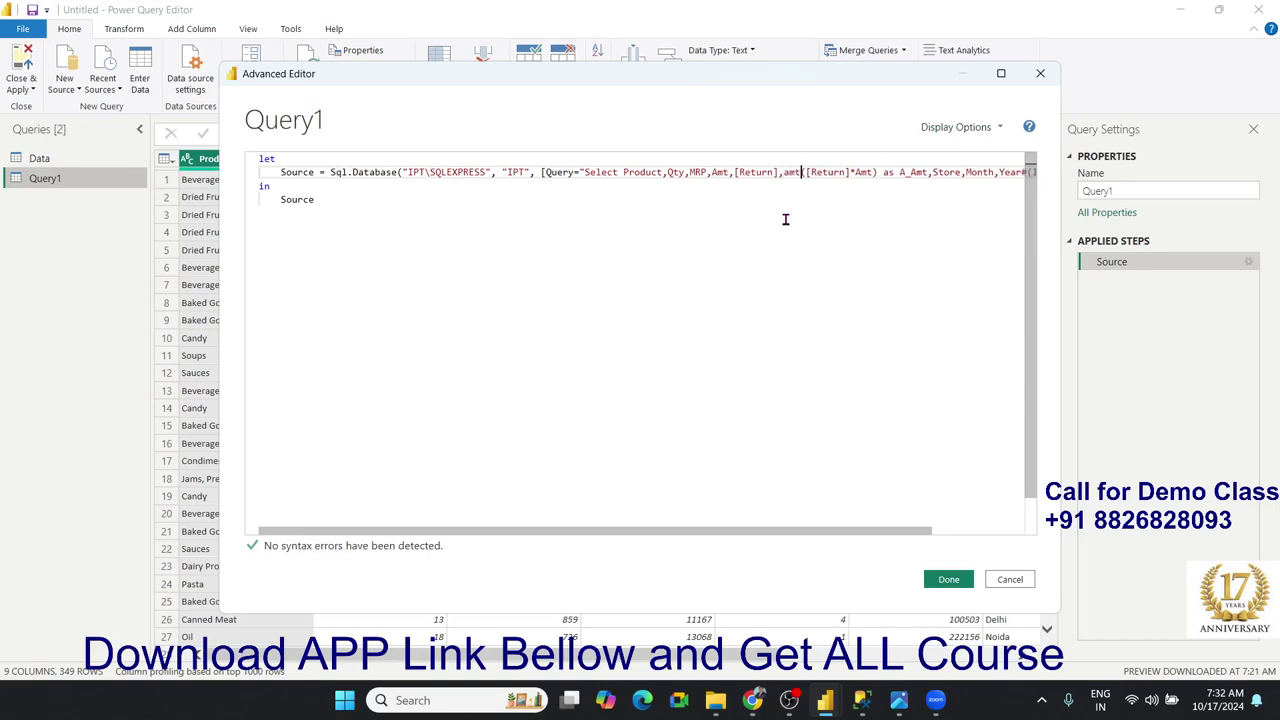
pyautogui.write('-')
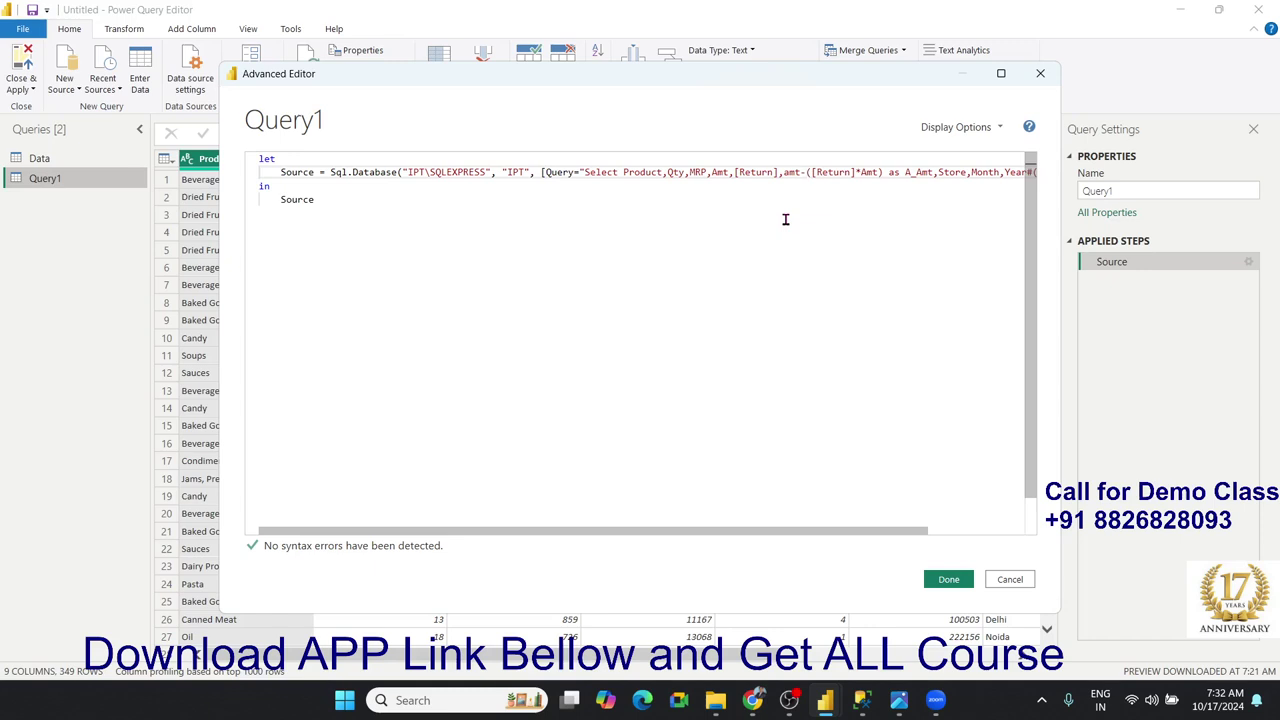
# - Replace Amt with MRP so A_Amt is amt-([Return]*MRP), and save the code
pyautogui.click(852, 184)
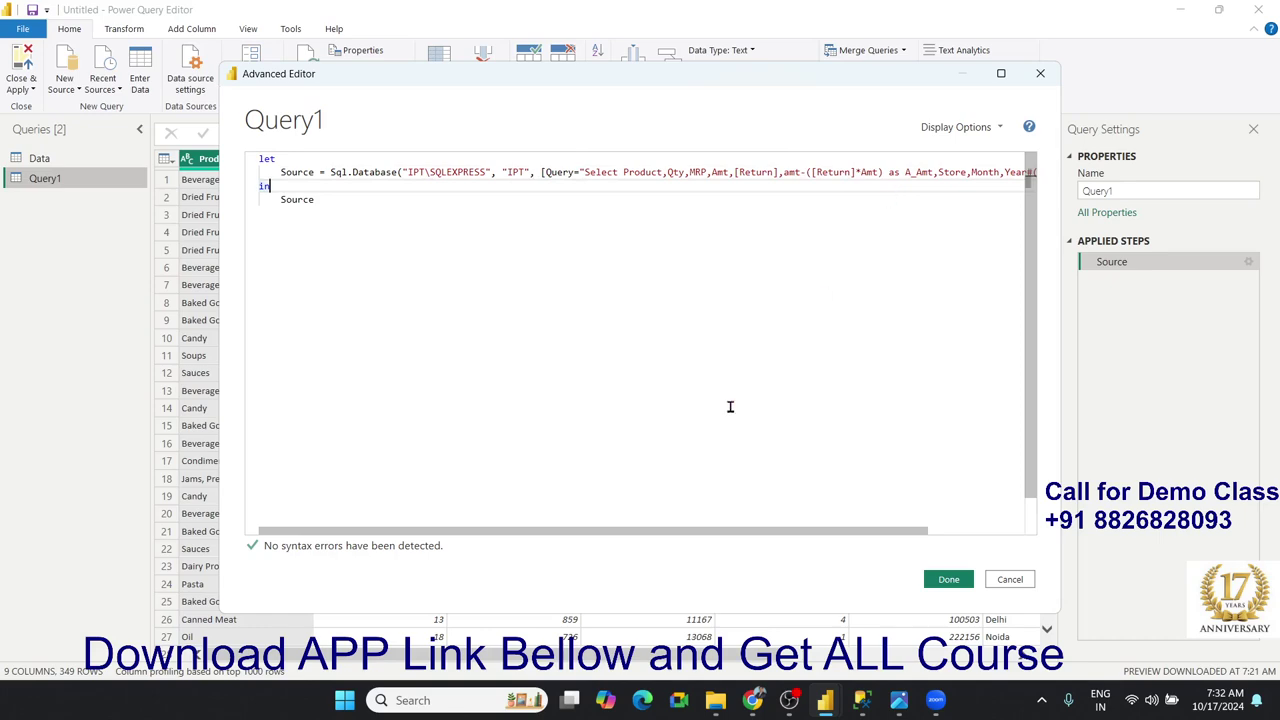
pyautogui.moveTo(702, 537); pyautogui.dragTo(828, 545)
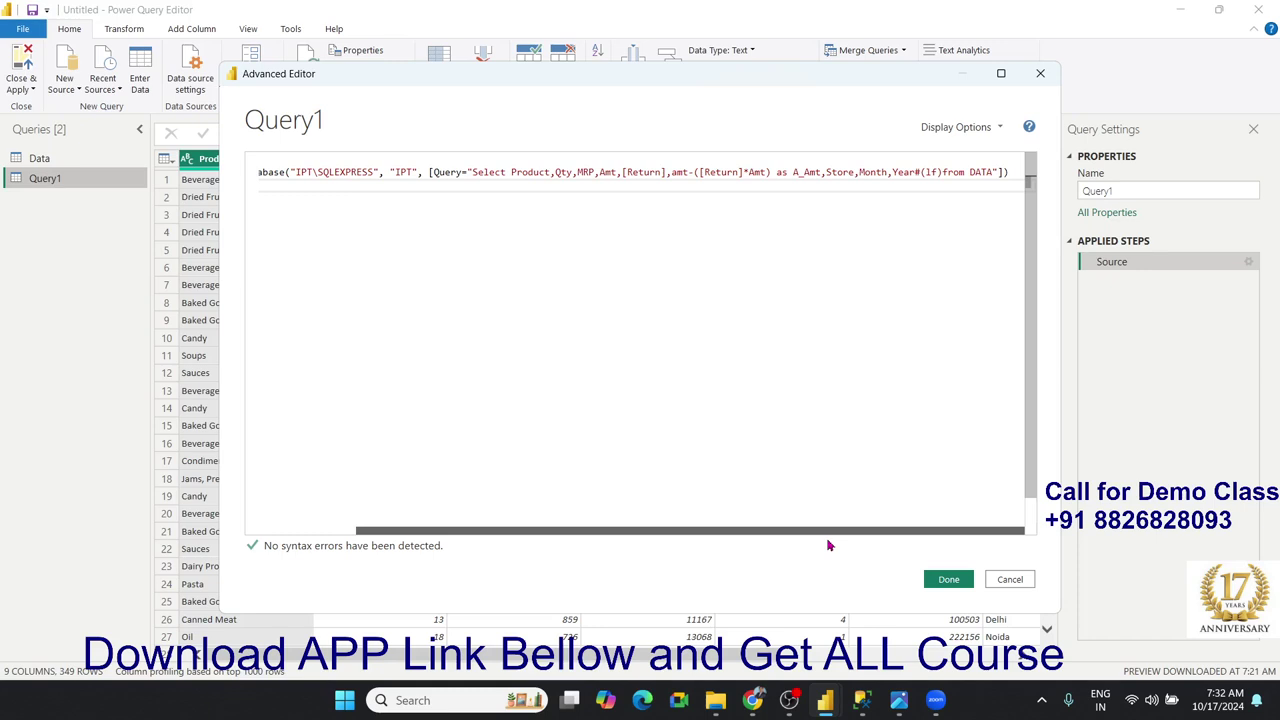
pyautogui.click(758, 170)
pyautogui.press('BackSpace')
pyautogui.press('BackSpace')
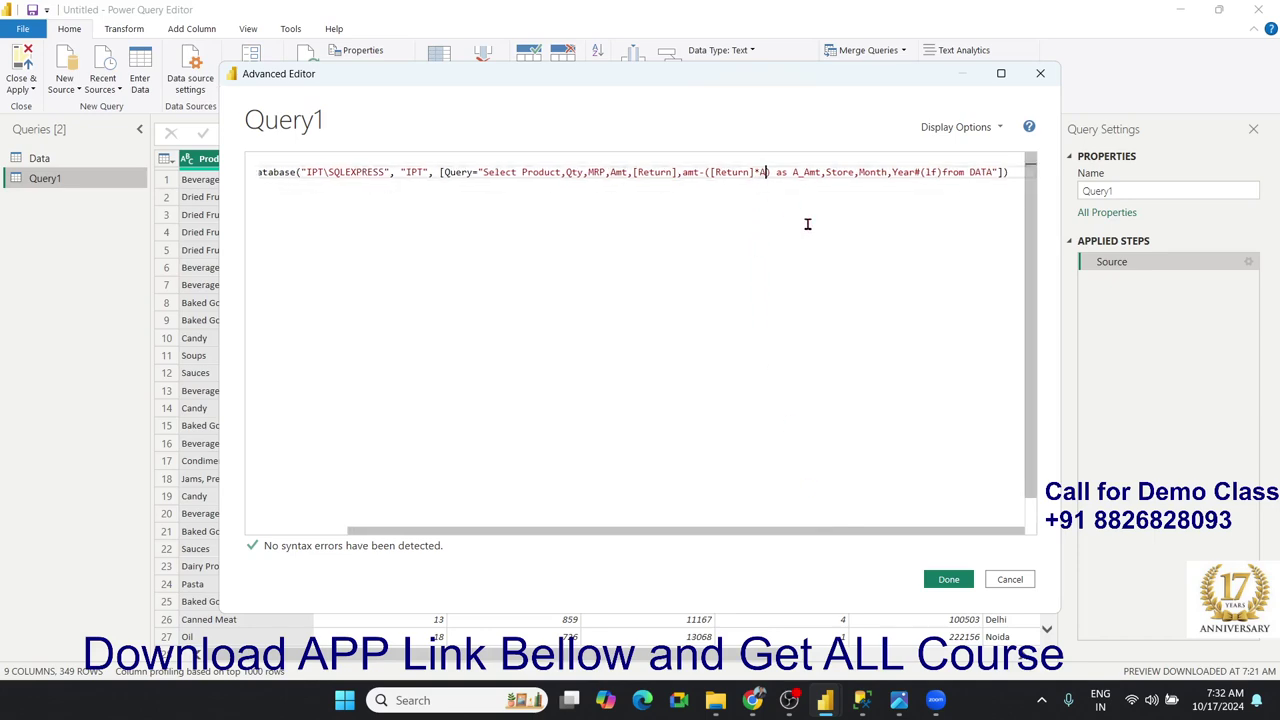
pyautogui.press('BackSpace')
pyautogui.write('MRP')
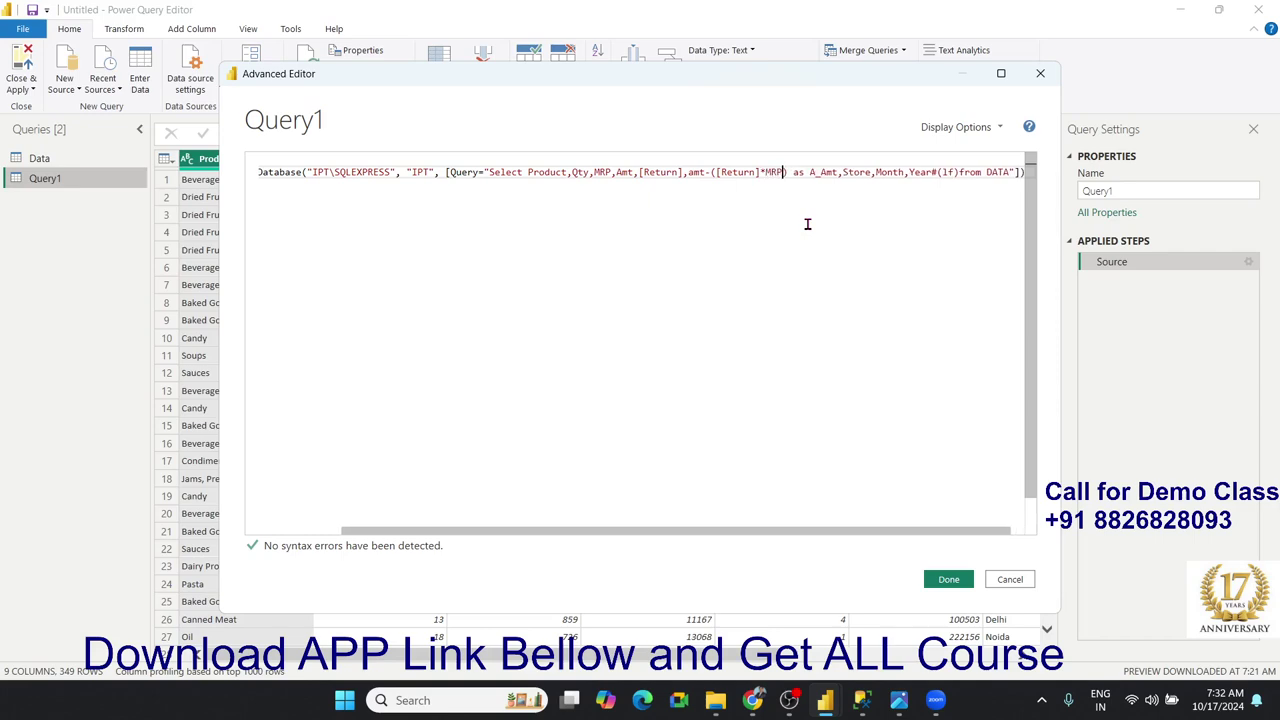
pyautogui.click(807, 224)
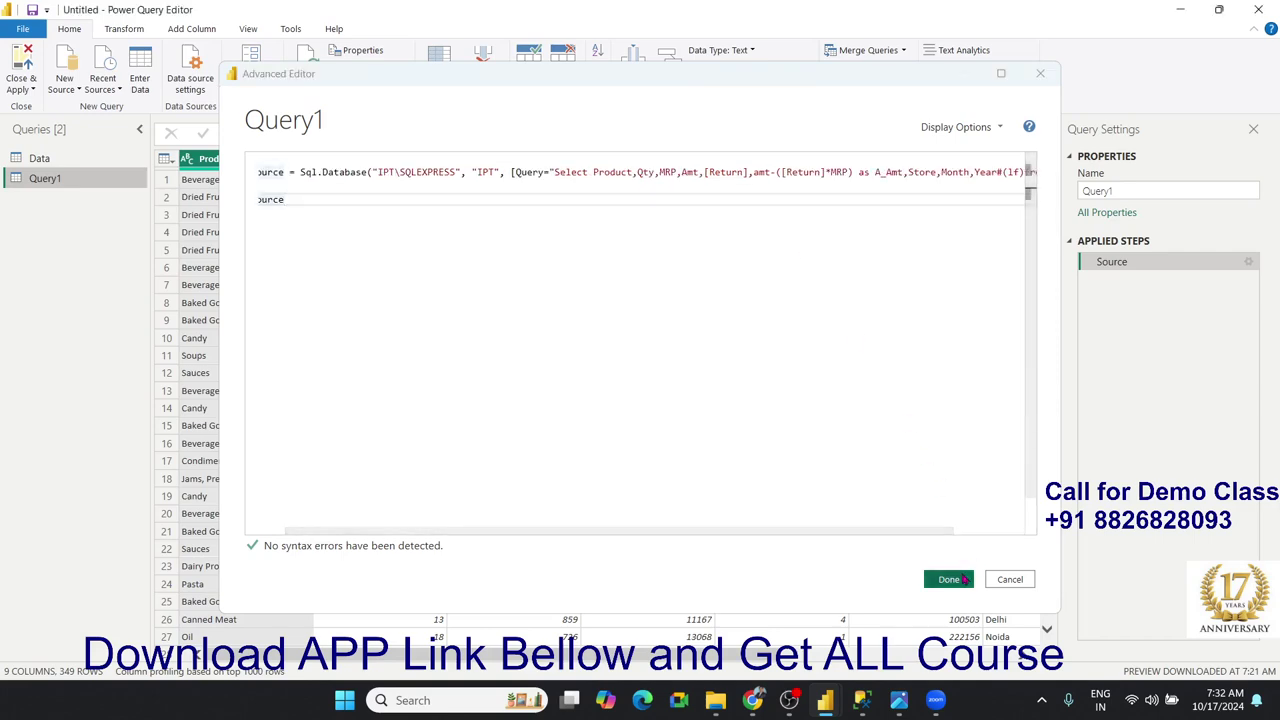
pyautogui.click(960, 579)
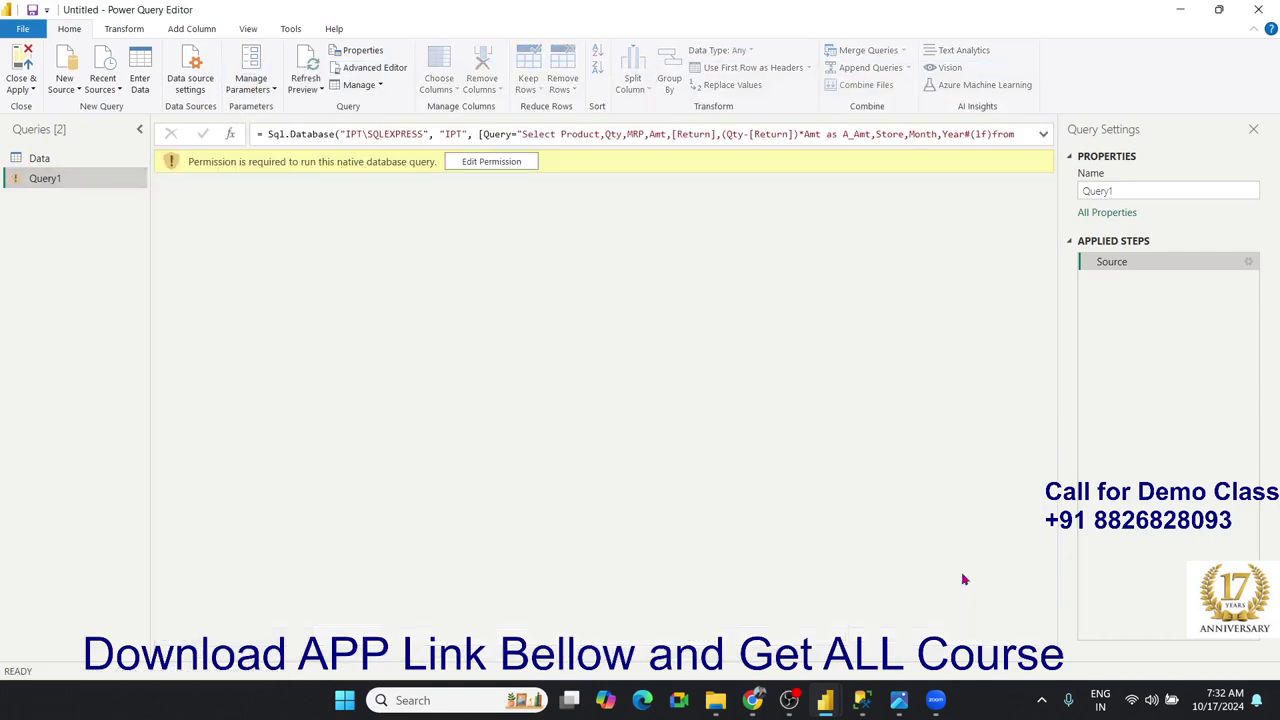
# - Permit and run Query1's native SQL, apply it to the table view, then show BIOCT.jpg
pyautogui.click(515, 165)
pyautogui.click(758, 519)
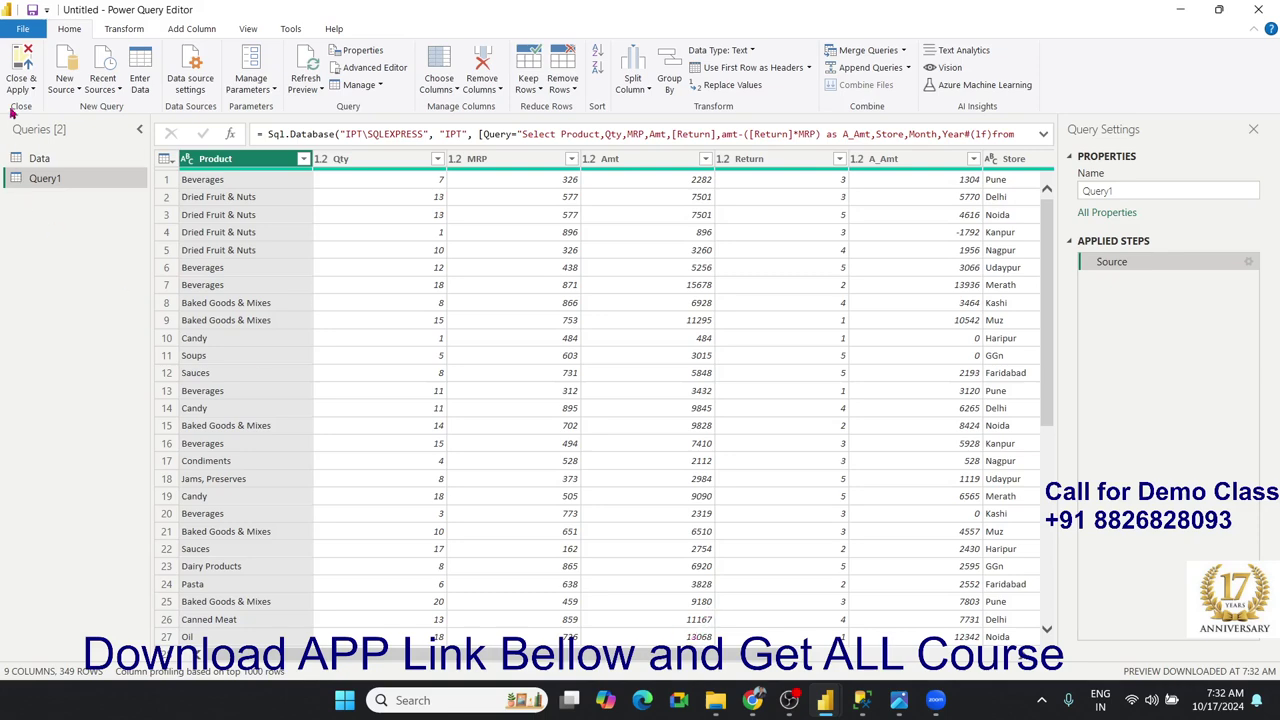
pyautogui.click(15, 75)
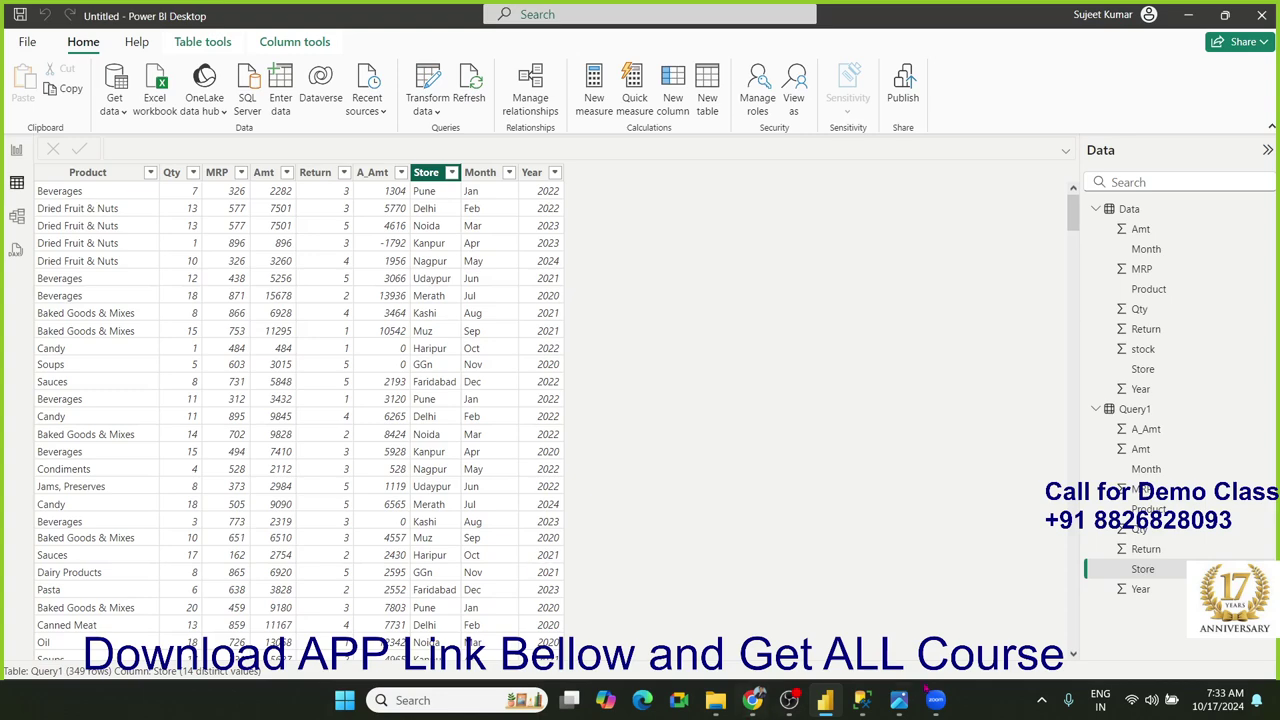
pyautogui.click(899, 700)
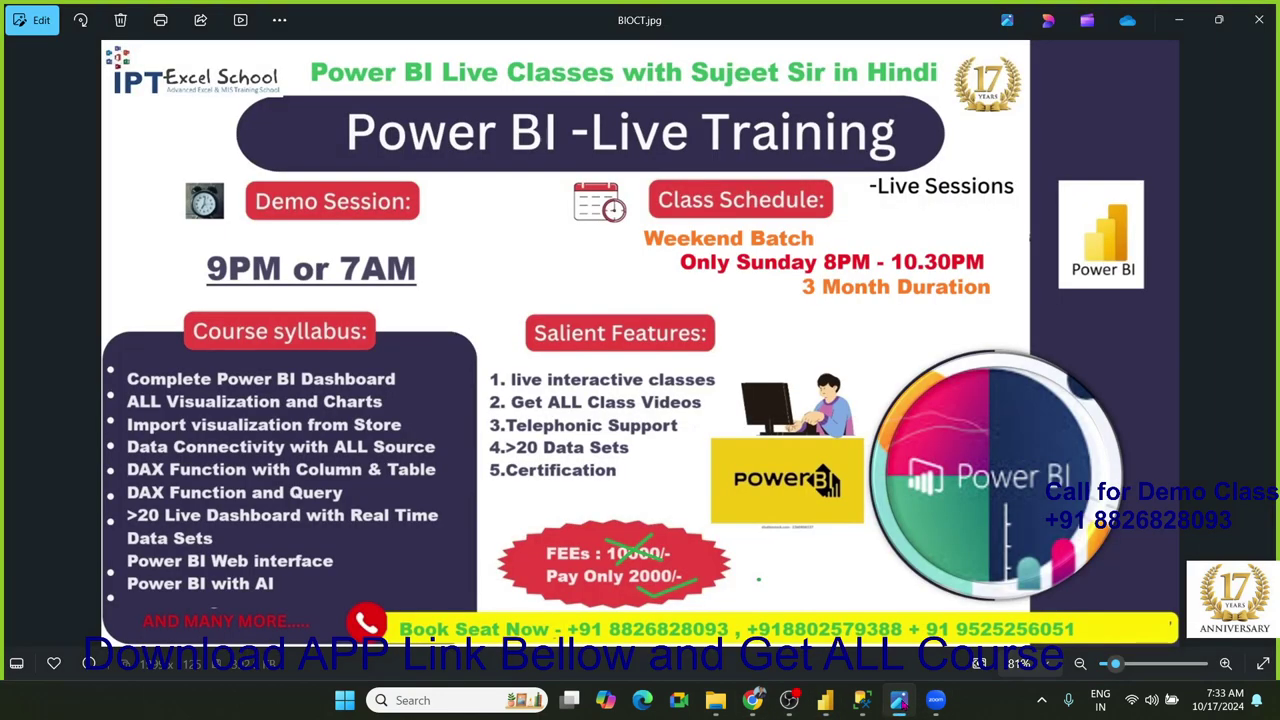